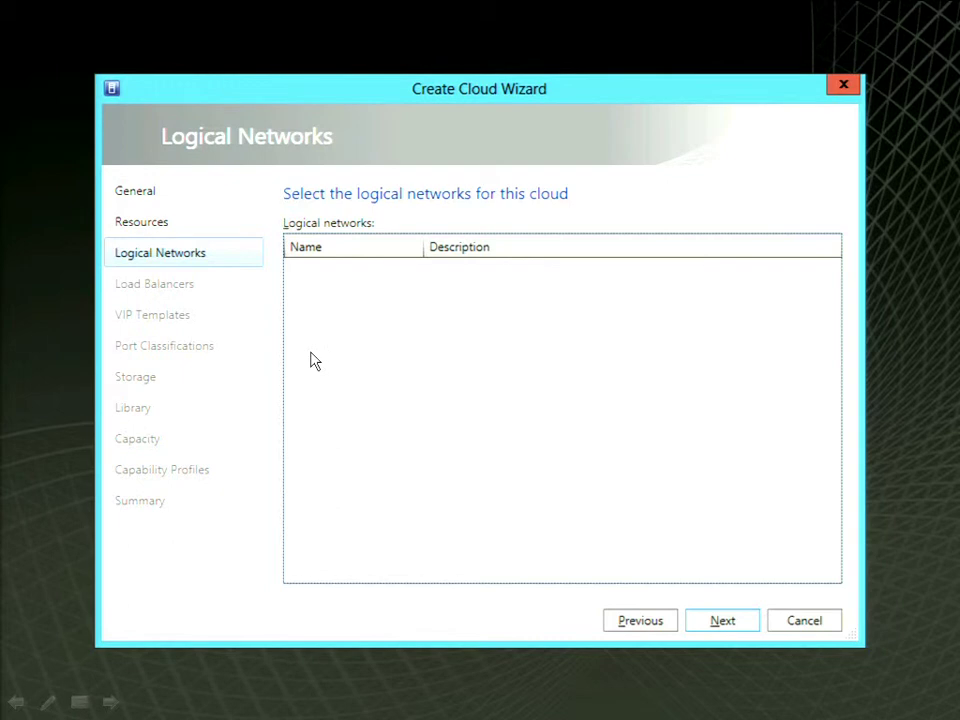
pyautogui.press('Return')
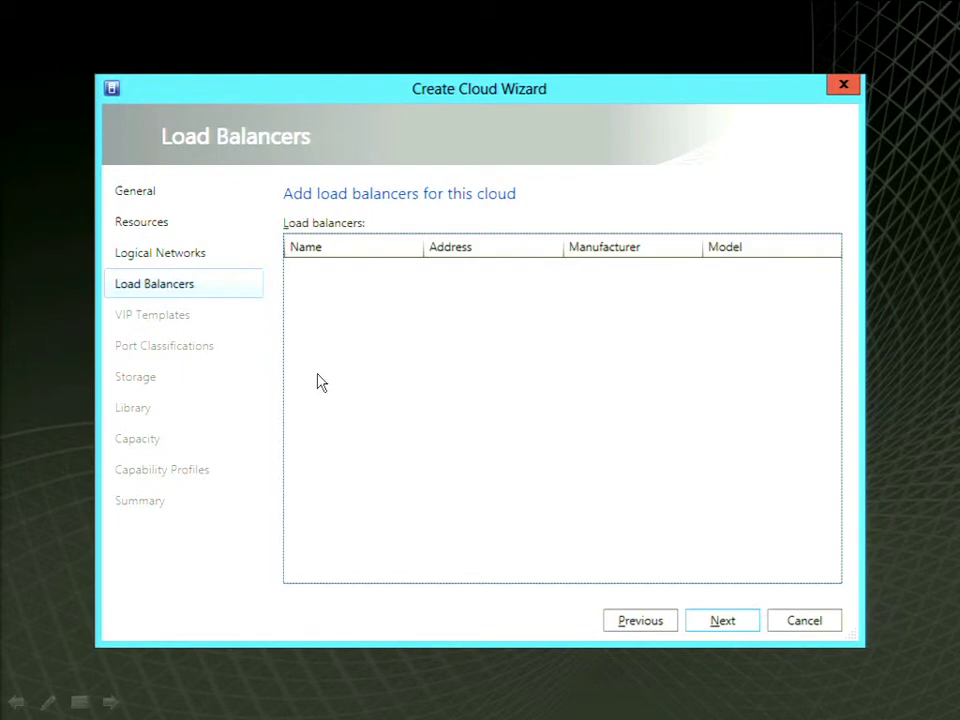
pyautogui.press('Return')
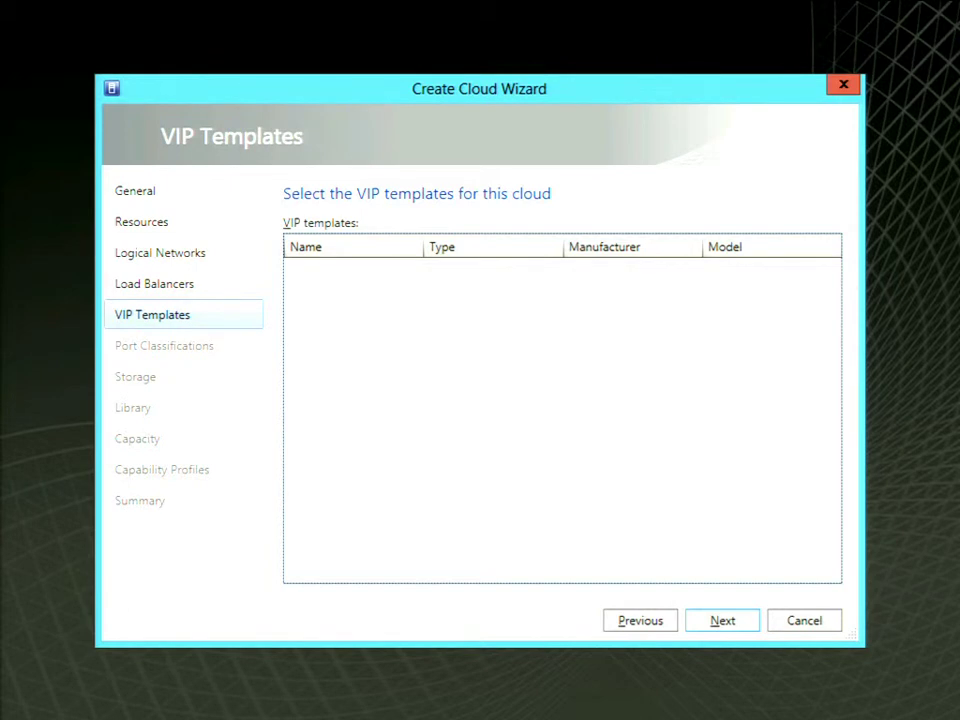
pyautogui.press('Return')
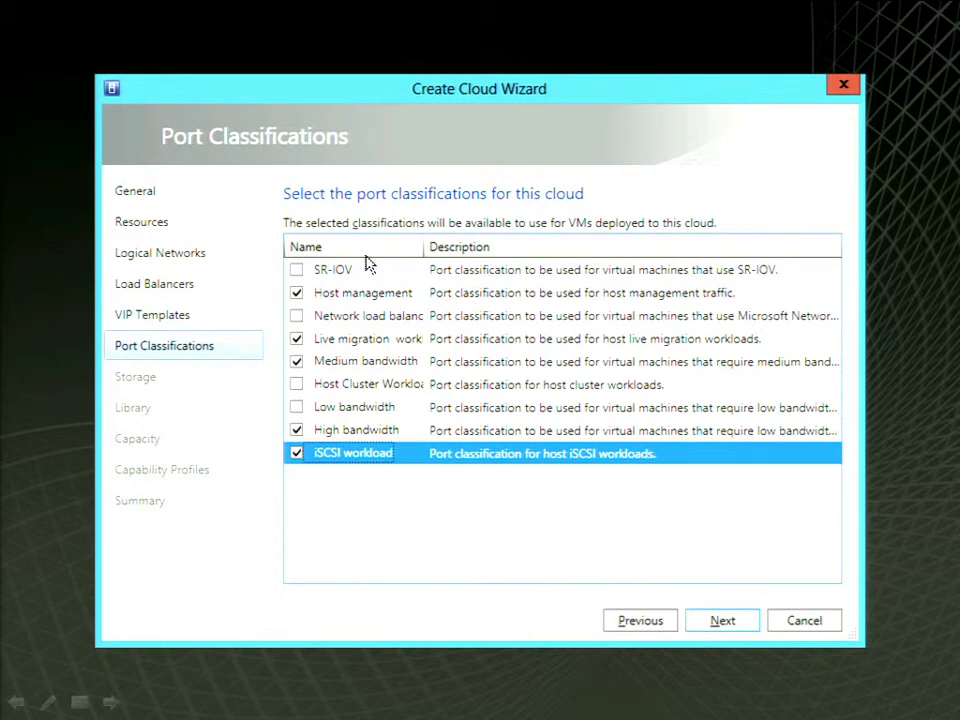
pyautogui.press('Return')
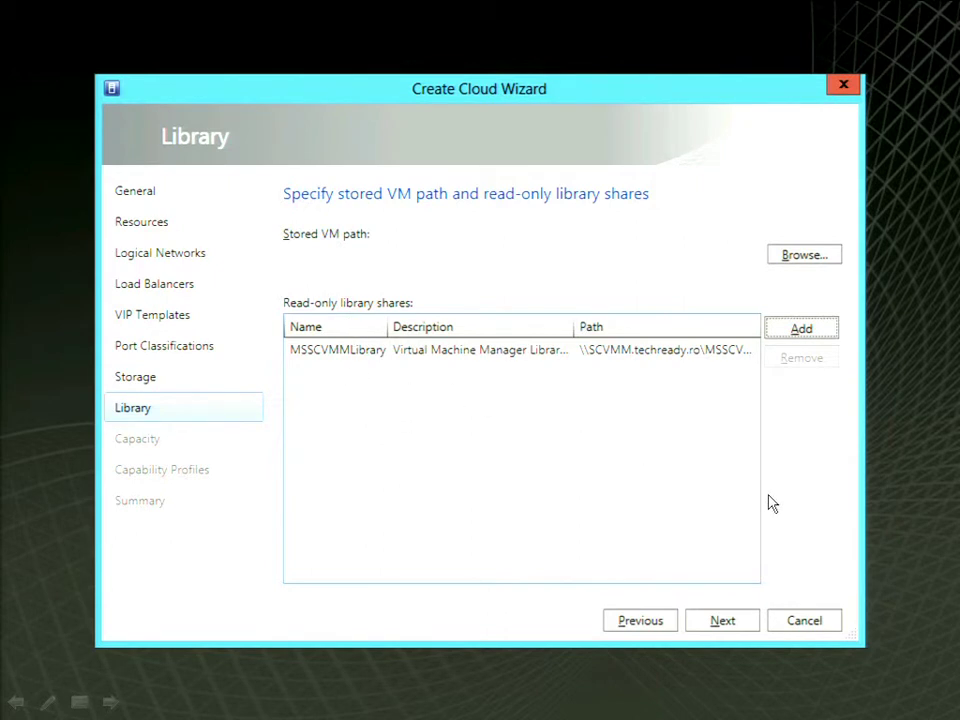
pyautogui.hotkey('alt', 'n')
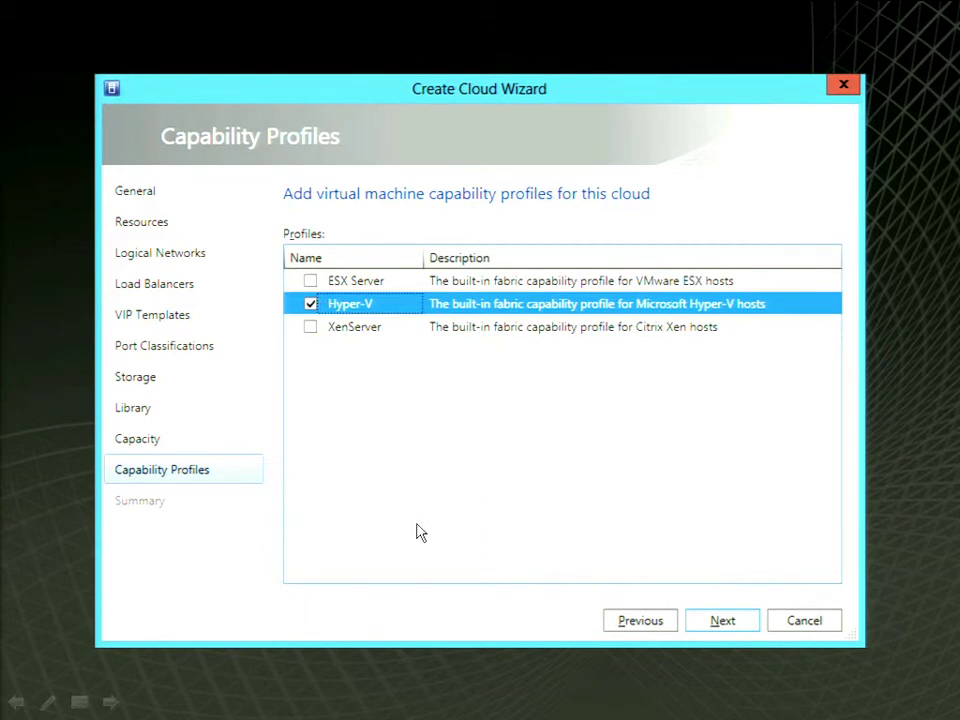
pyautogui.press('Return')
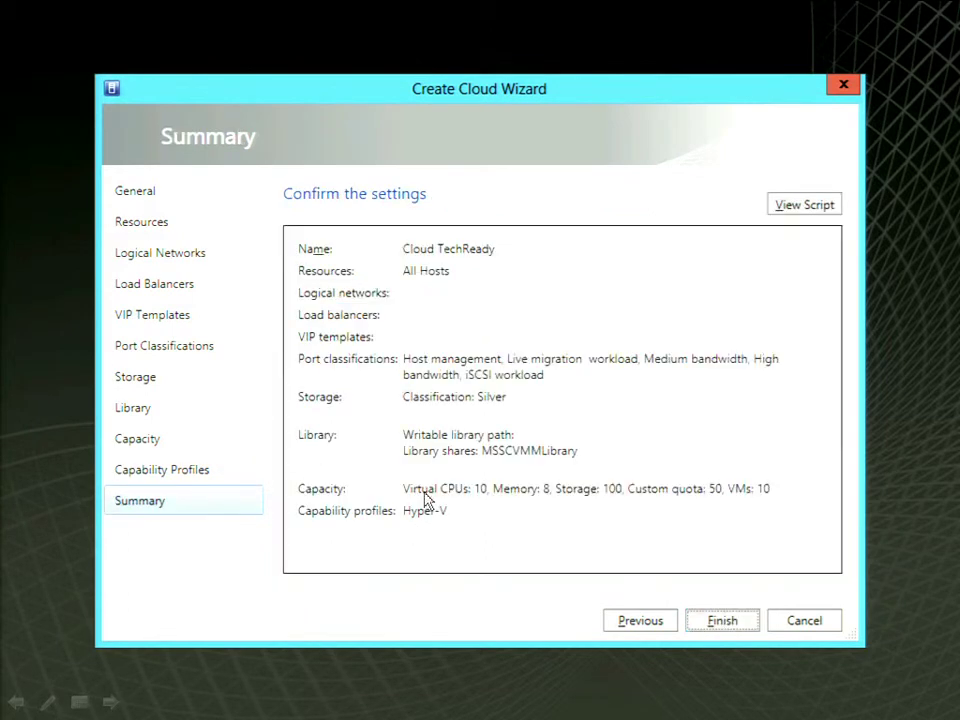
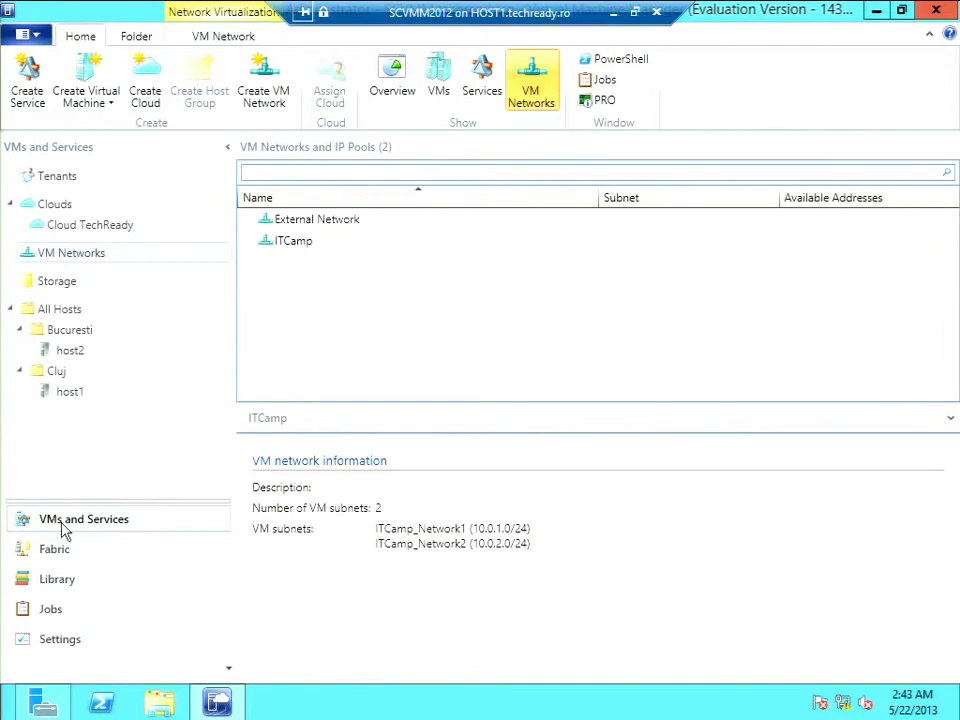
# Step: Start creating a private cloud named "IT Ca" and assign the Cluj host group as its resource
pyautogui.click(64, 206)
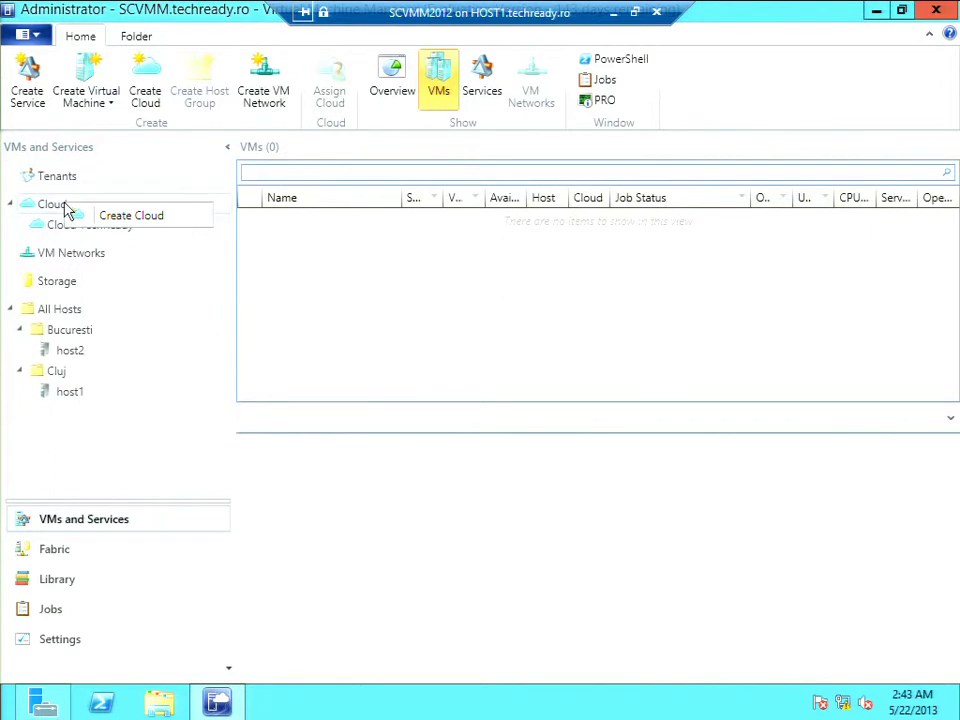
pyautogui.click(125, 216)
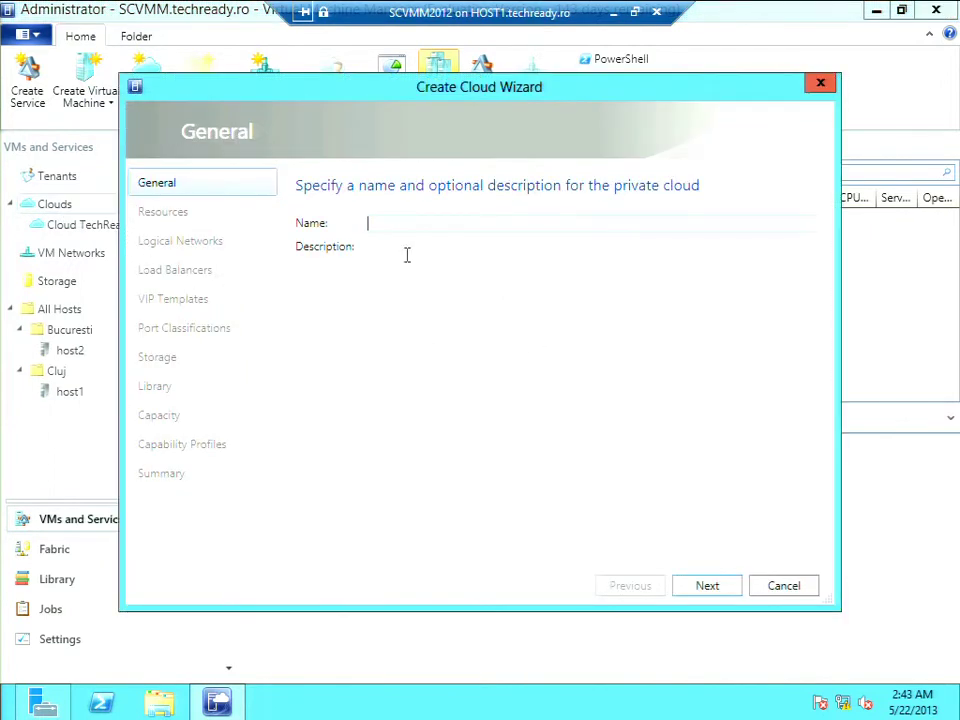
pyautogui.write('IT Ca')
pyautogui.click(709, 587)
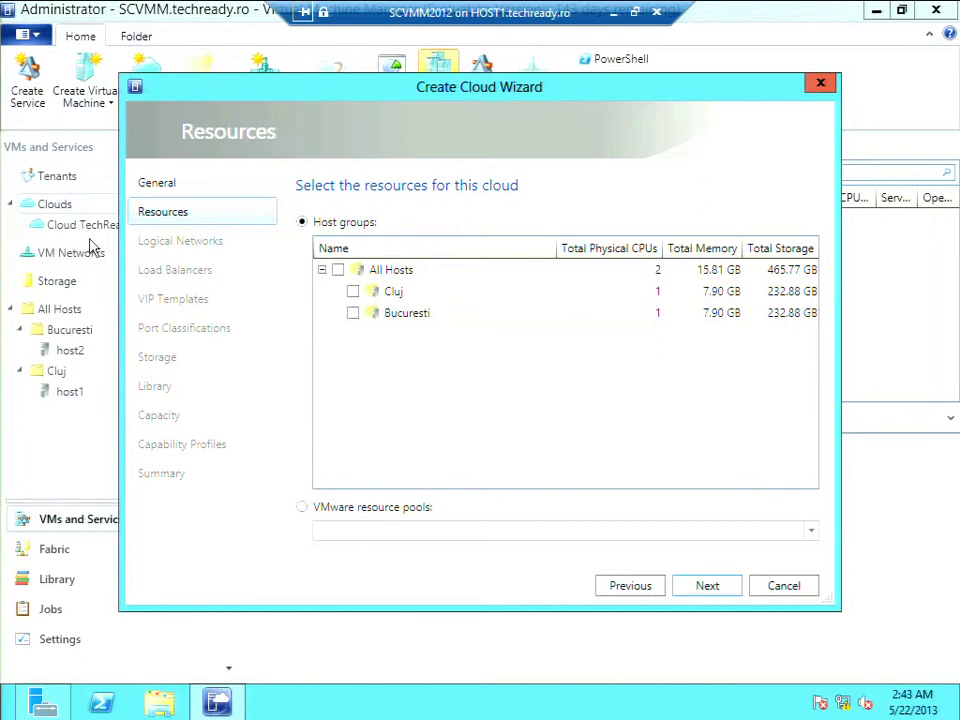
pyautogui.click(352, 291)
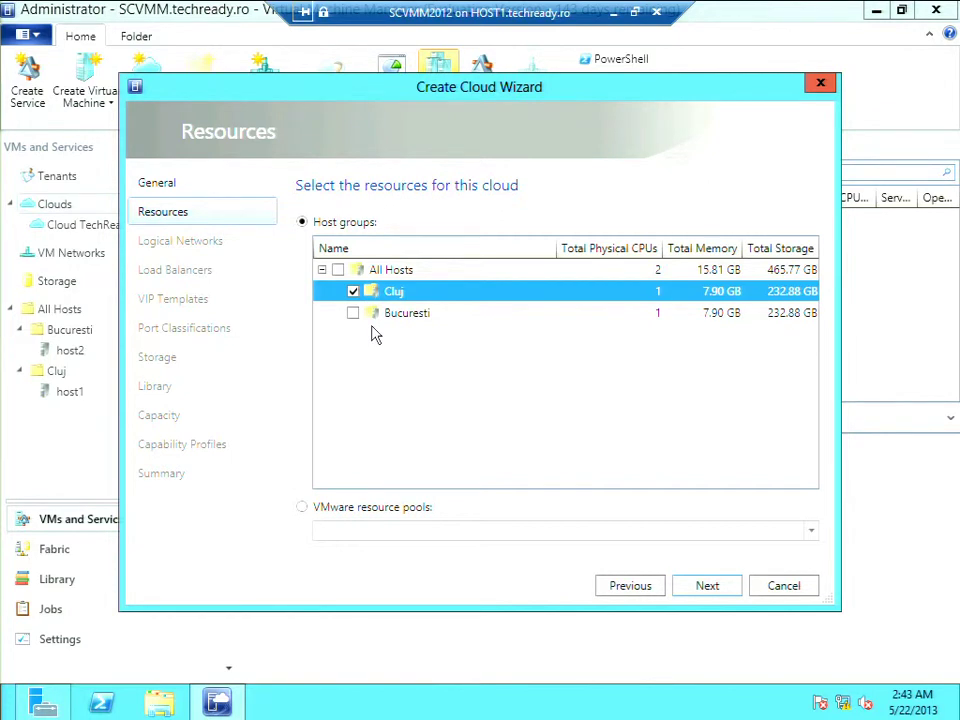
pyautogui.click(714, 585)
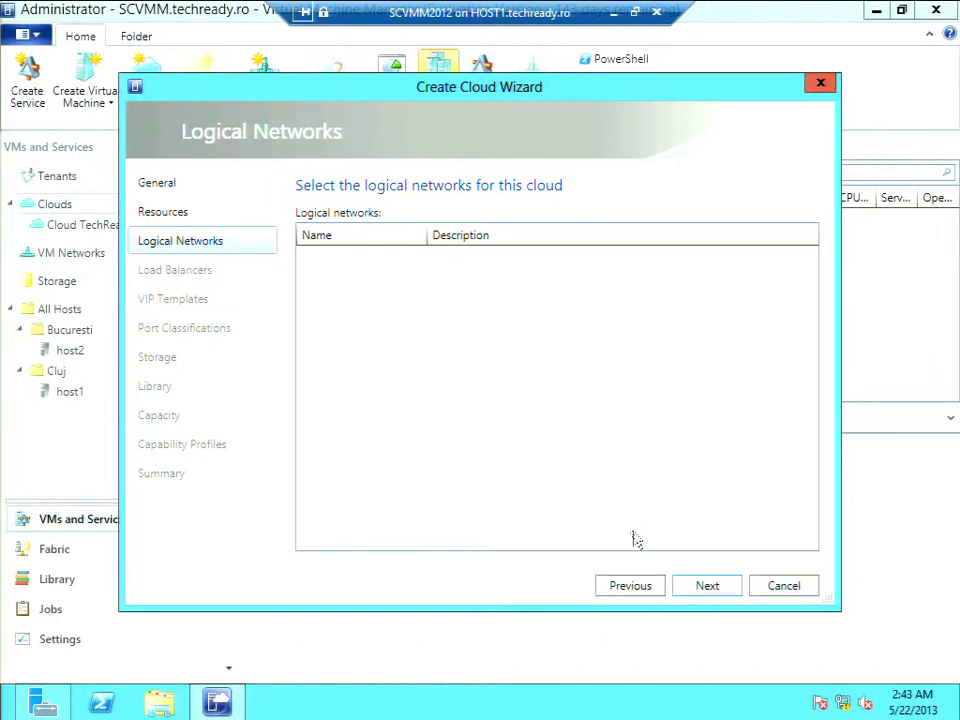
# Step: Proceed to the port classifications without selecting any logical networks, load balancers or VIP templates
pyautogui.click(706, 588)
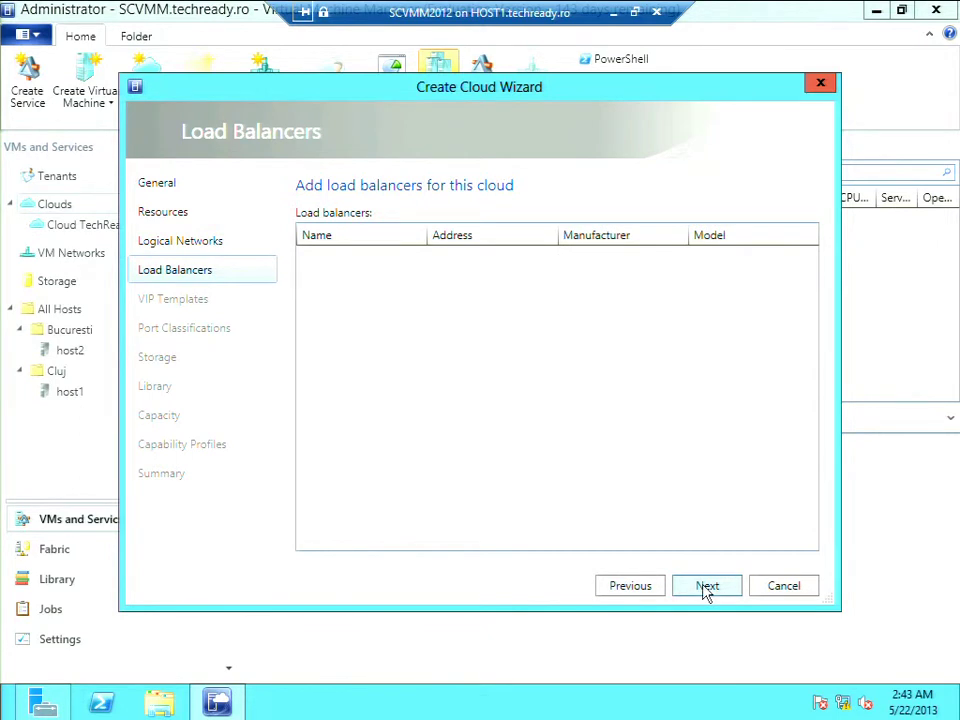
pyautogui.click(706, 589)
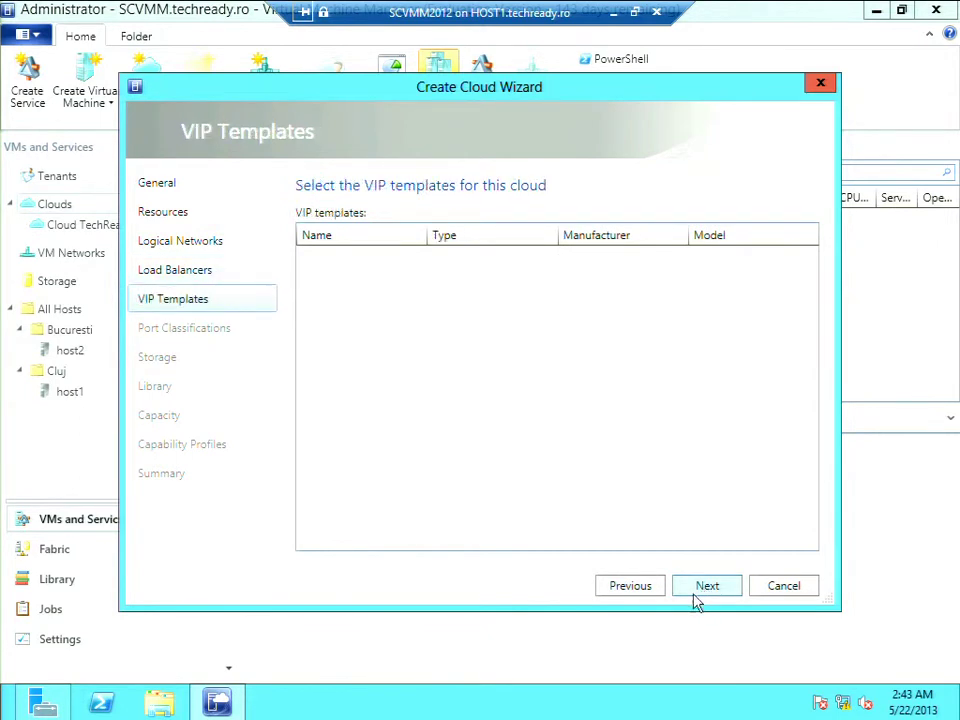
pyautogui.click(634, 593)
pyautogui.click(634, 593)
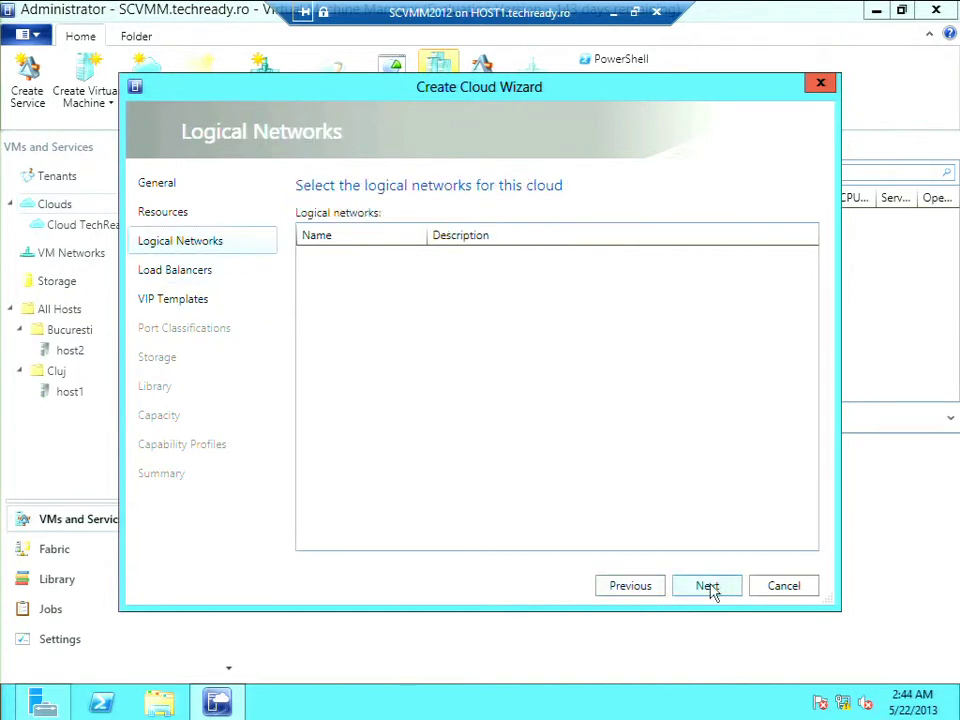
pyautogui.click(711, 591)
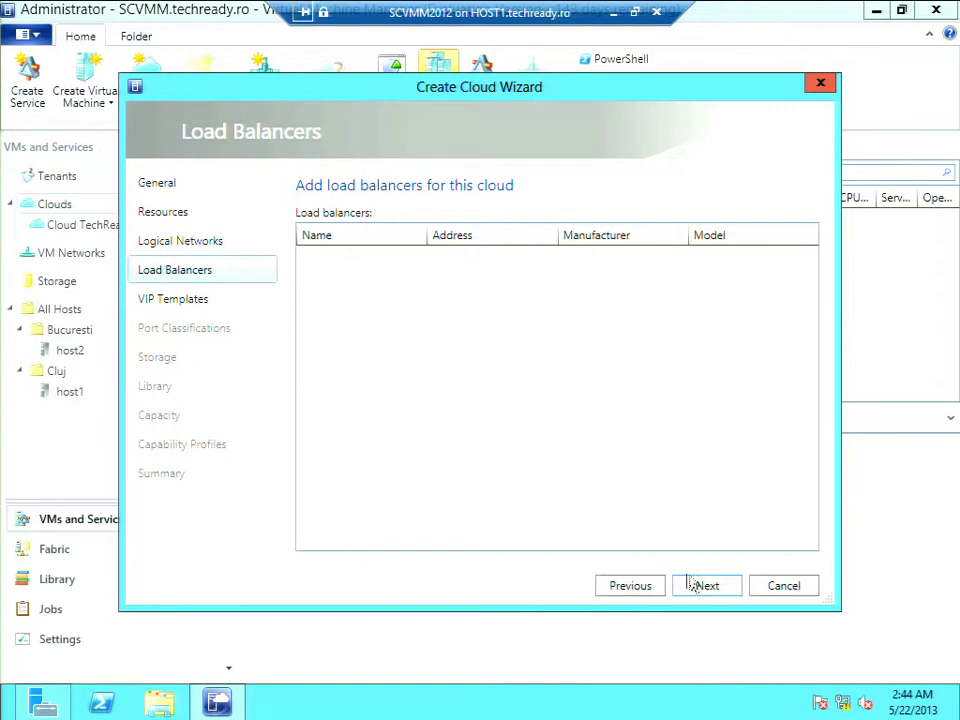
pyautogui.click(700, 587)
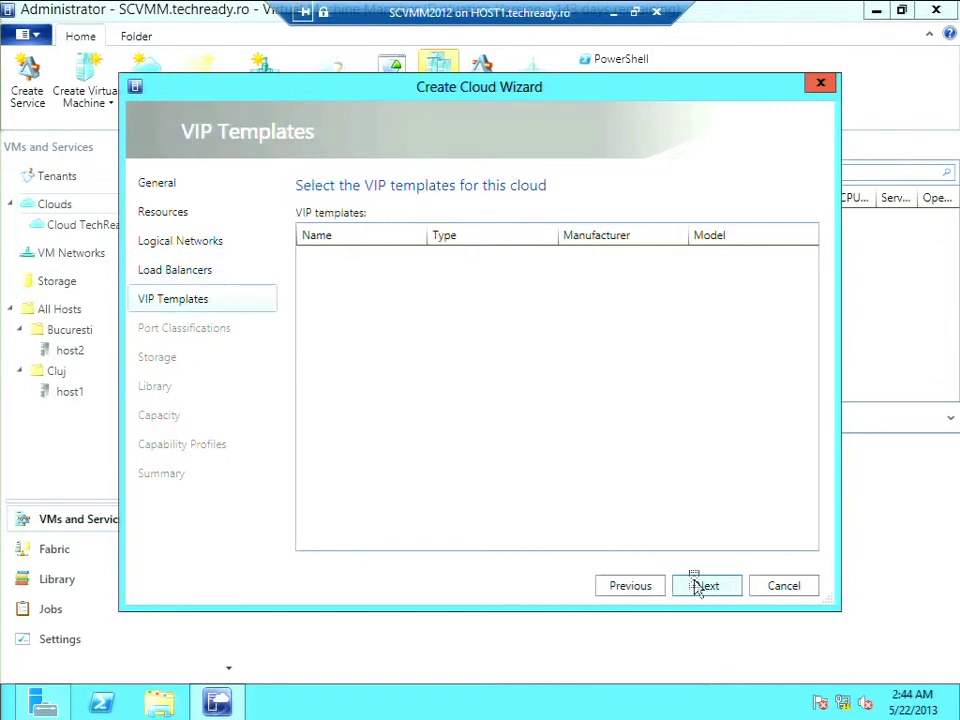
pyautogui.click(700, 588)
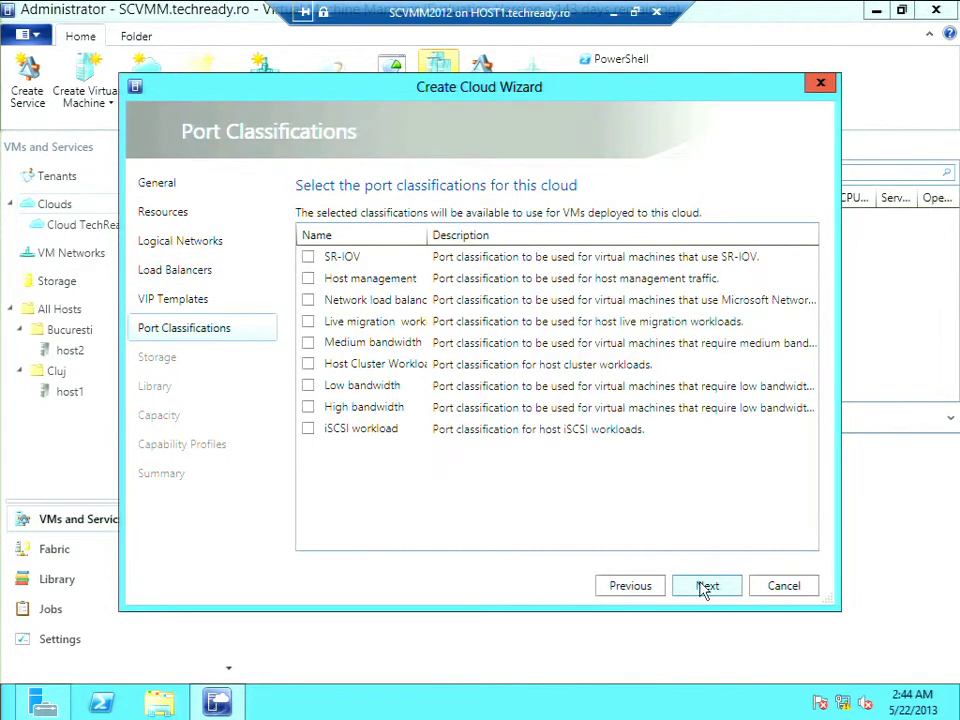
# Step: Select the High bandwidth and Medium bandwidth port classifications and the Silver storage classification for the cloud
pyautogui.click(695, 588)
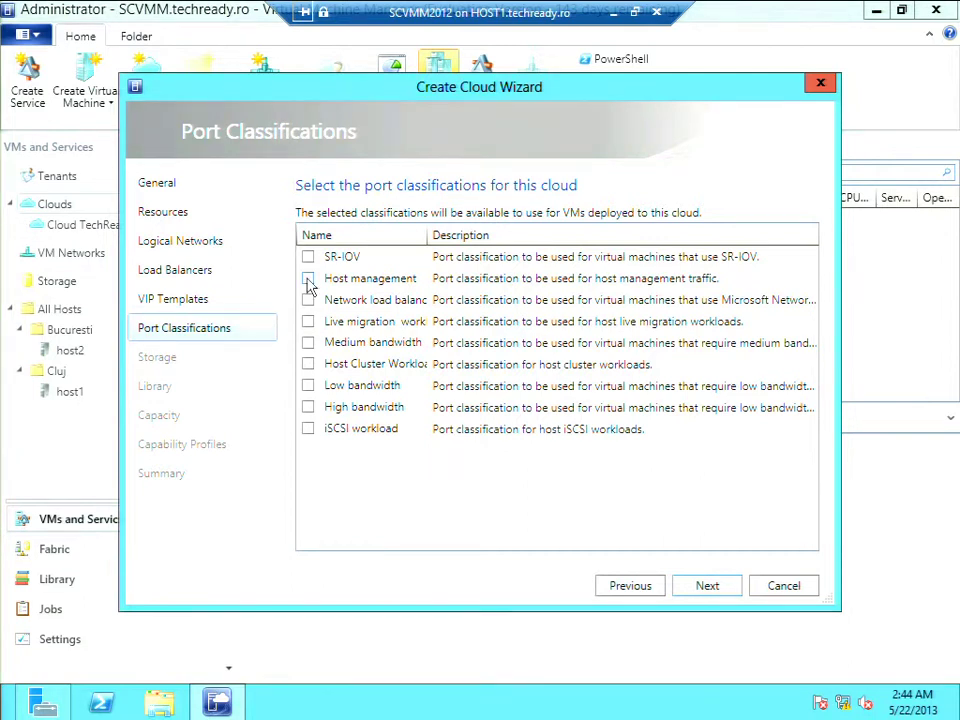
pyautogui.click(308, 407)
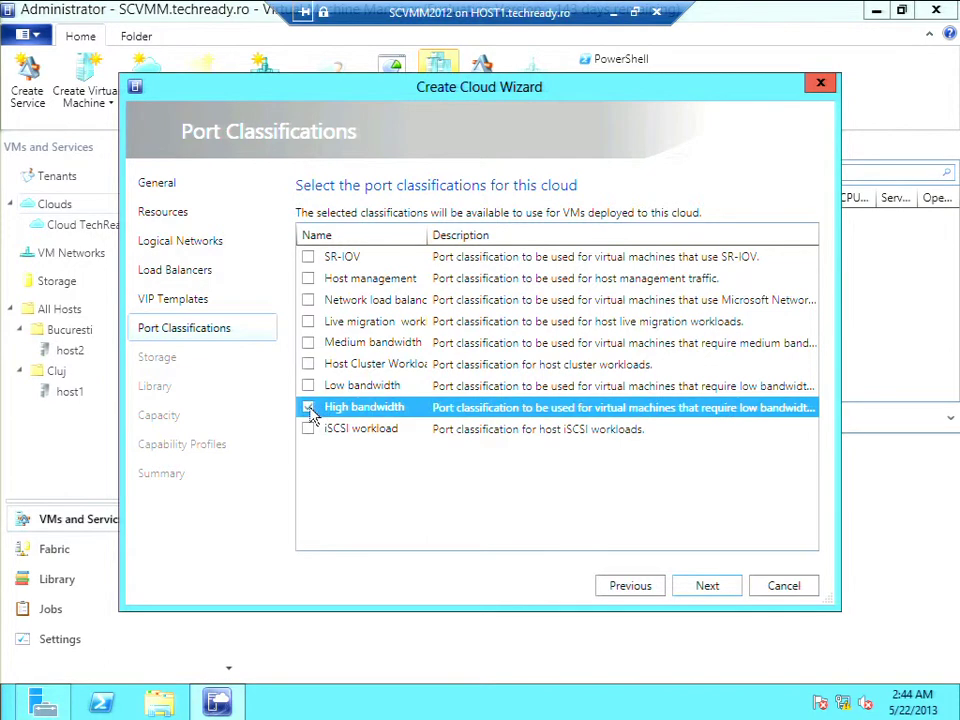
pyautogui.click(308, 343)
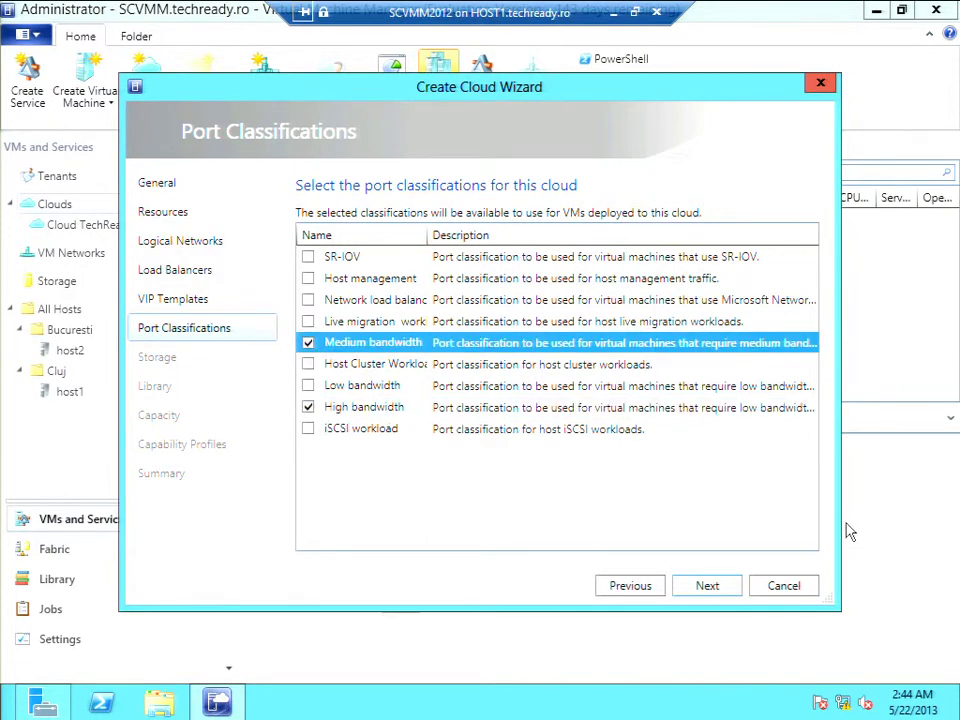
pyautogui.click(709, 588)
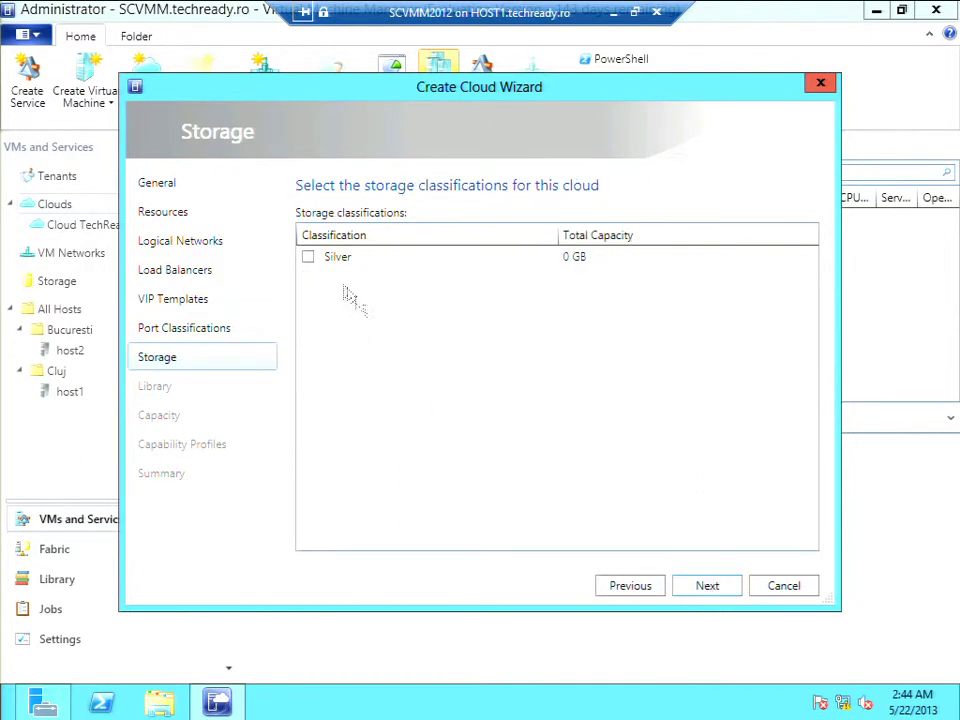
pyautogui.click(308, 258)
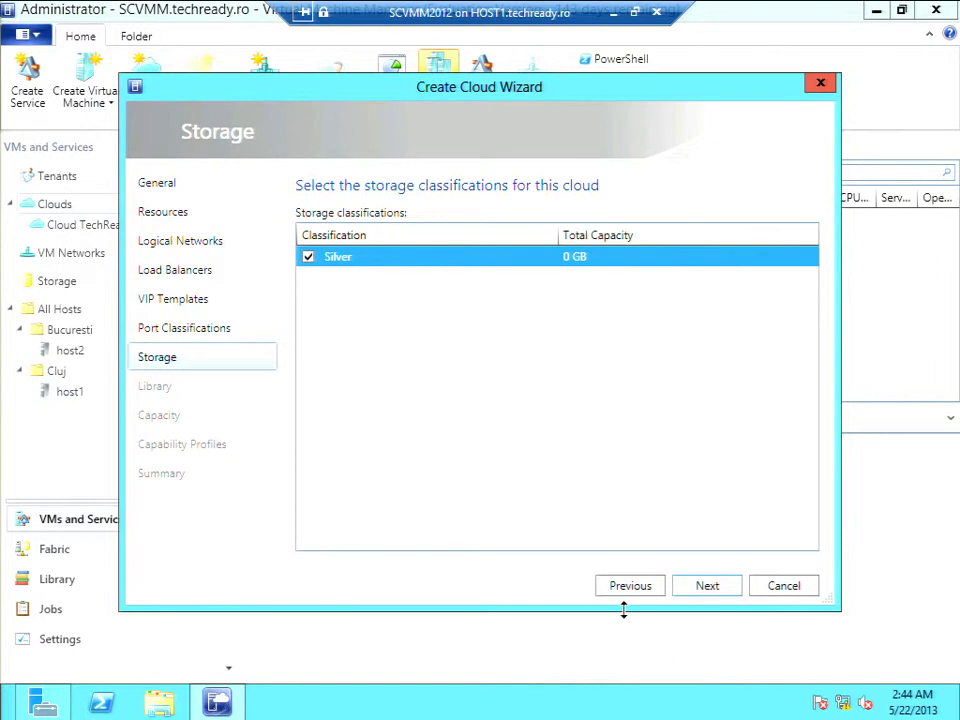
pyautogui.click(710, 586)
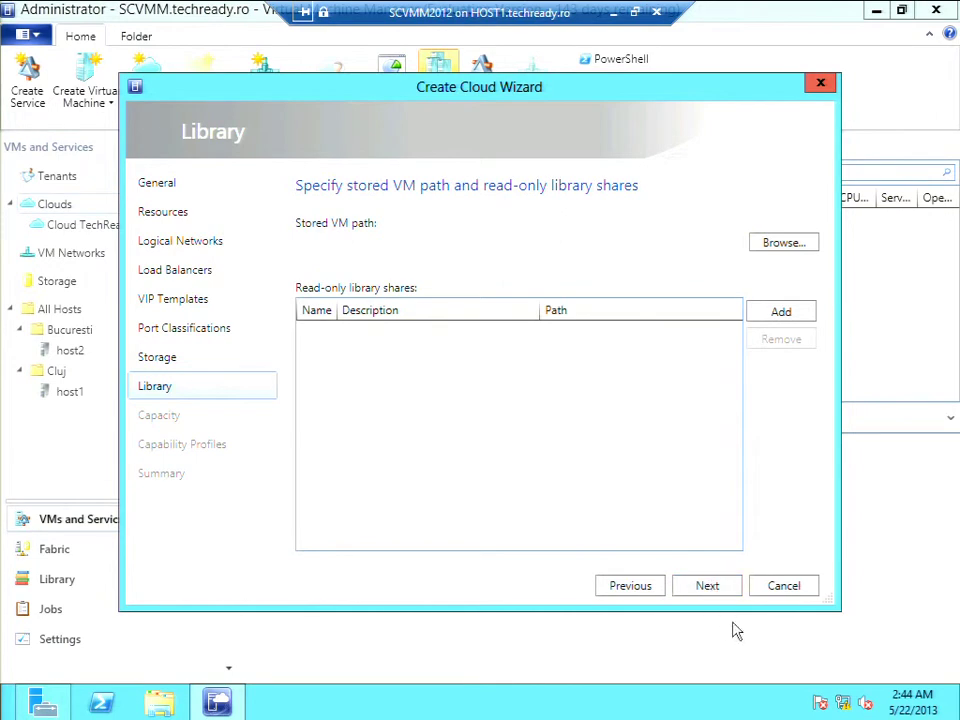
# Step: Add MSSCVMMLibrary as a read-only library share and continue to the cloud's capacity settings
pyautogui.click(781, 313)
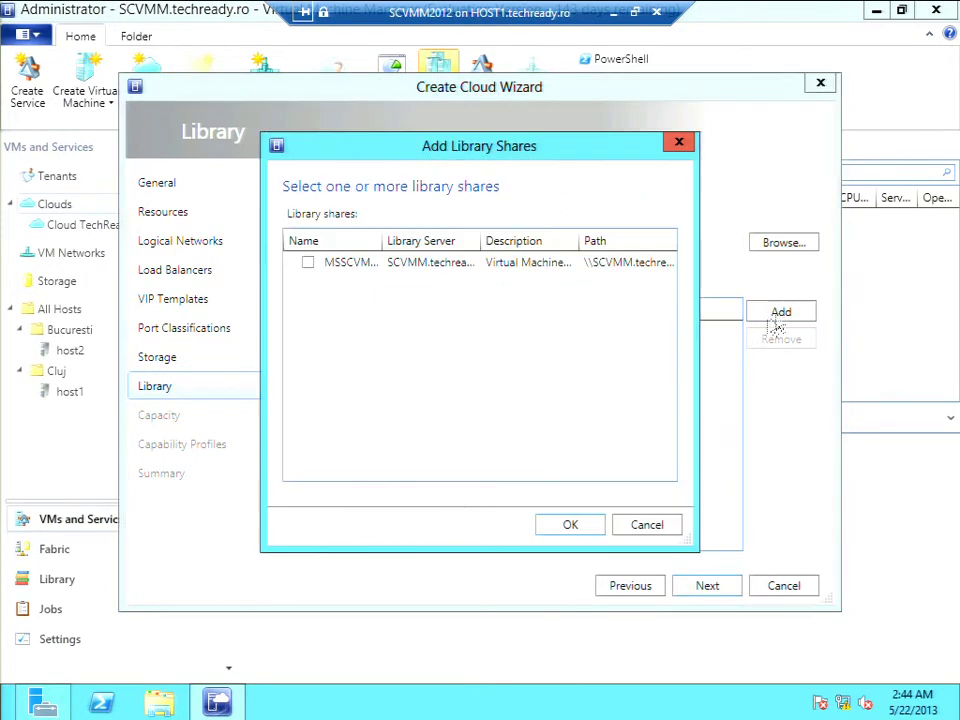
pyautogui.click(308, 263)
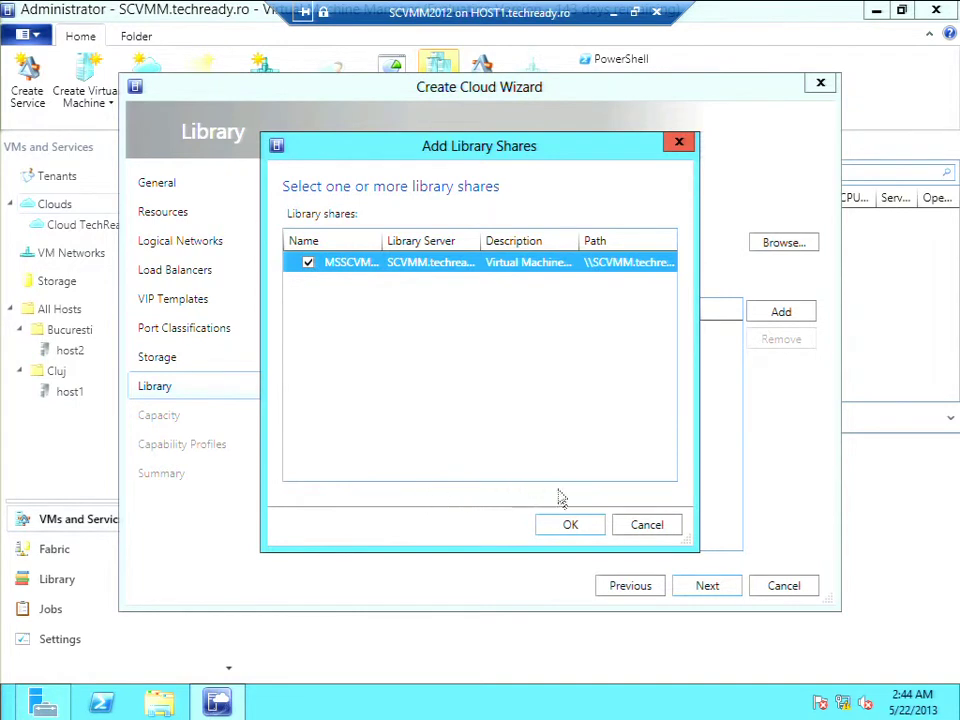
pyautogui.click(570, 526)
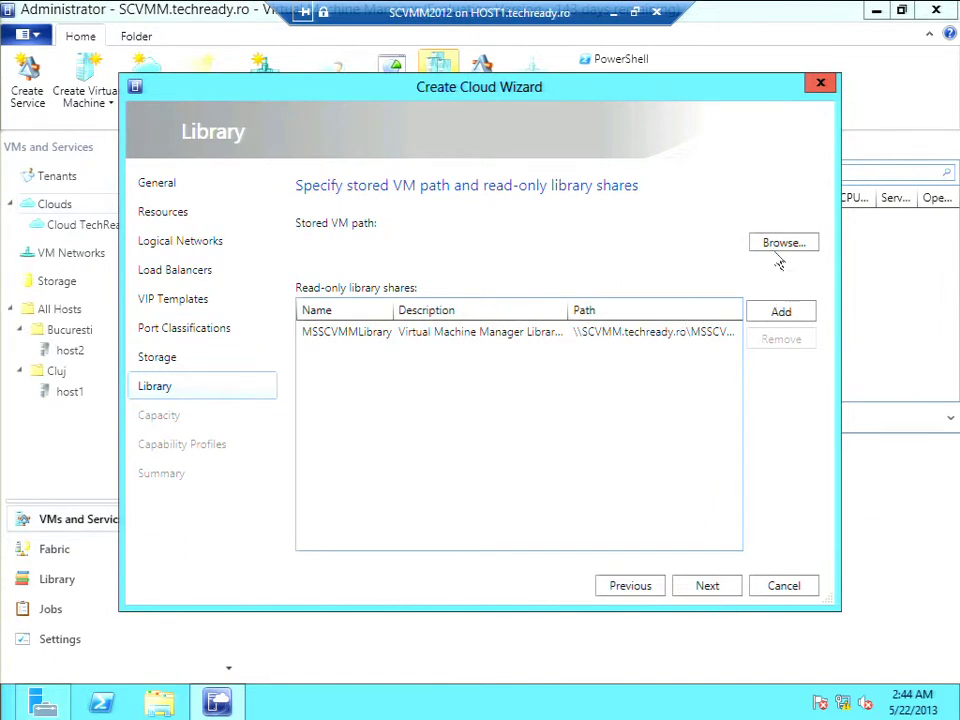
pyautogui.click(710, 589)
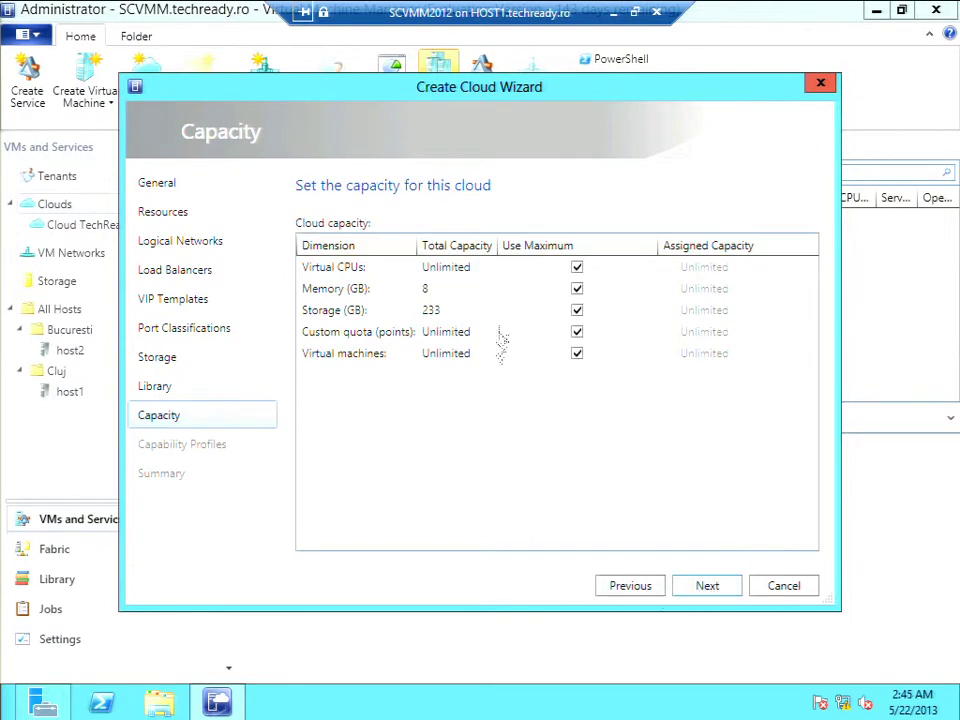
# Step: Disable maximum use for virtual CPUs and set their assigned capacity to 6
pyautogui.click(577, 267)
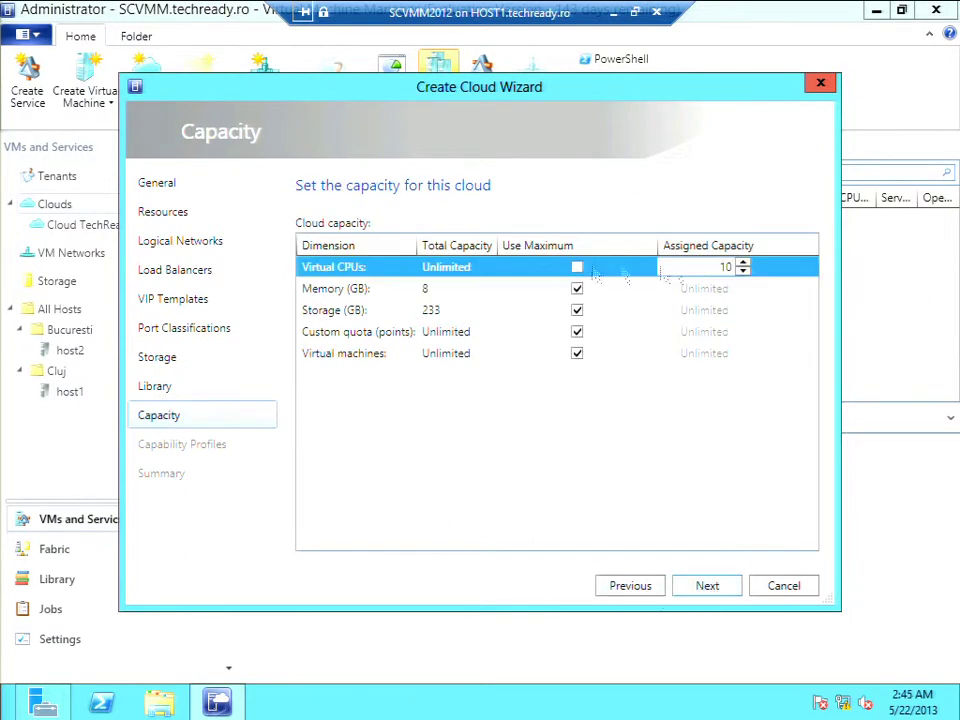
pyautogui.click(743, 271)
pyautogui.click(743, 271)
pyautogui.click(743, 271)
pyautogui.click(743, 271)
# Step: Disable maximum use for memory and set its assigned capacity to 16 GB
pyautogui.click(628, 296)
pyautogui.click(577, 289)
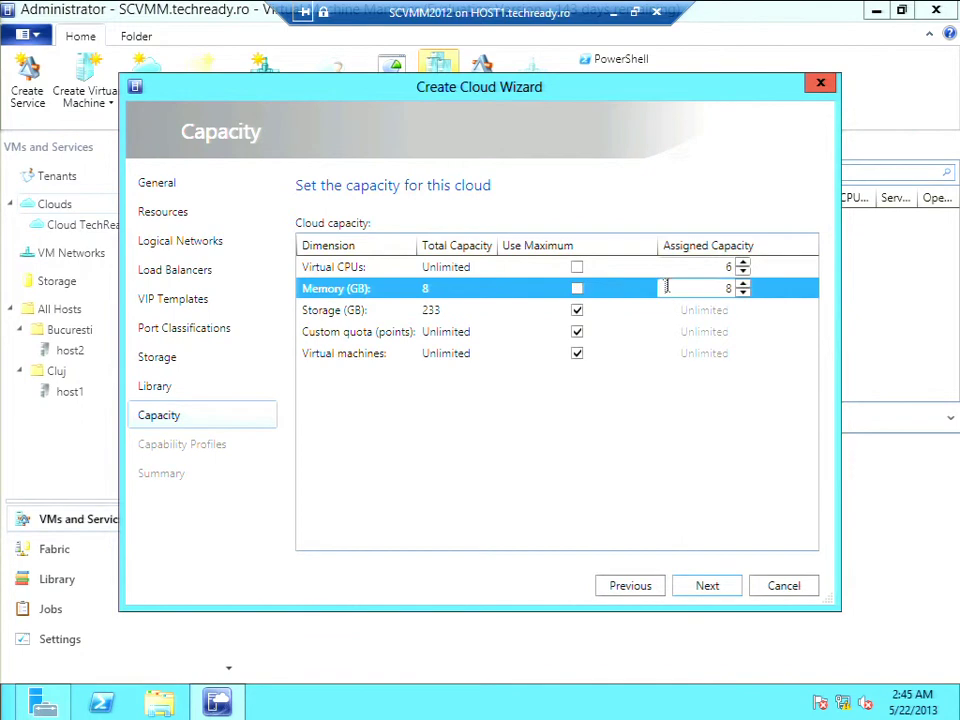
pyautogui.scroll(-4, 757, 290)
pyautogui.click(743, 293)
pyautogui.write('16')
# Step: Disable maximum use for storage and set its assigned capacity to 500 GB
pyautogui.click(576, 311)
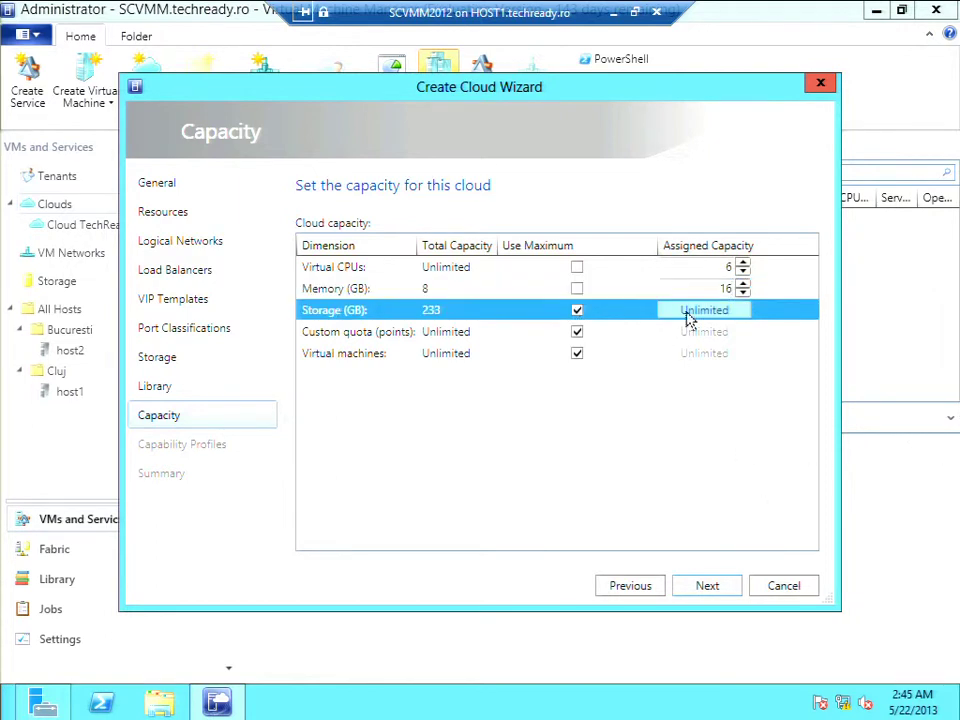
pyautogui.click(576, 310)
pyautogui.doubleClick(697, 311)
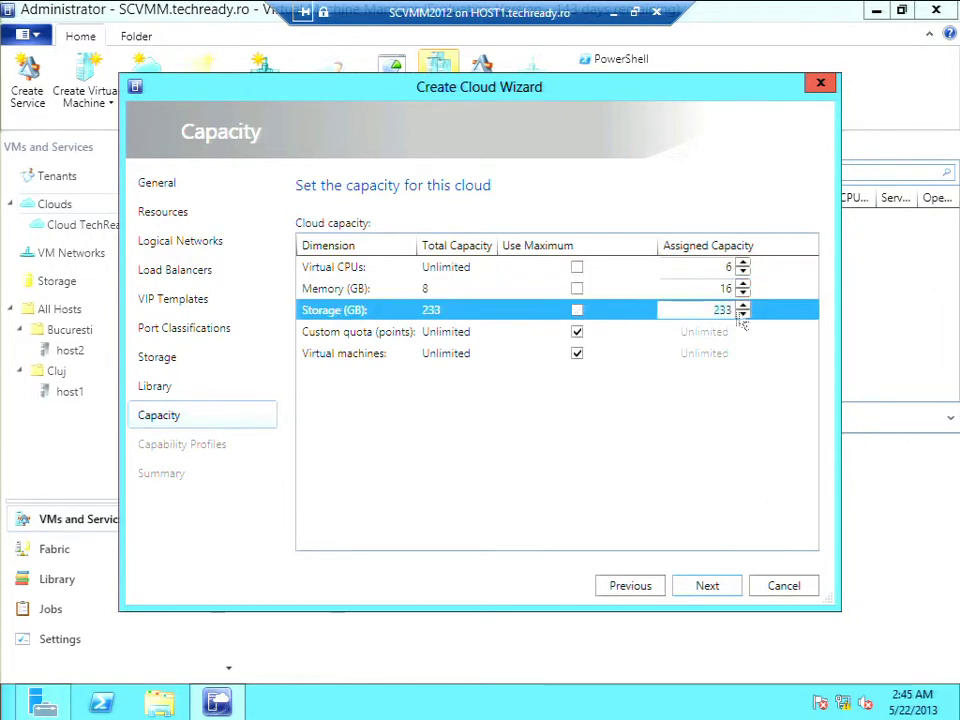
pyautogui.write('500')
# Step: Limit the cloud to 3 virtual machines instead of the maximum and continue to the capability profiles
pyautogui.click(577, 353)
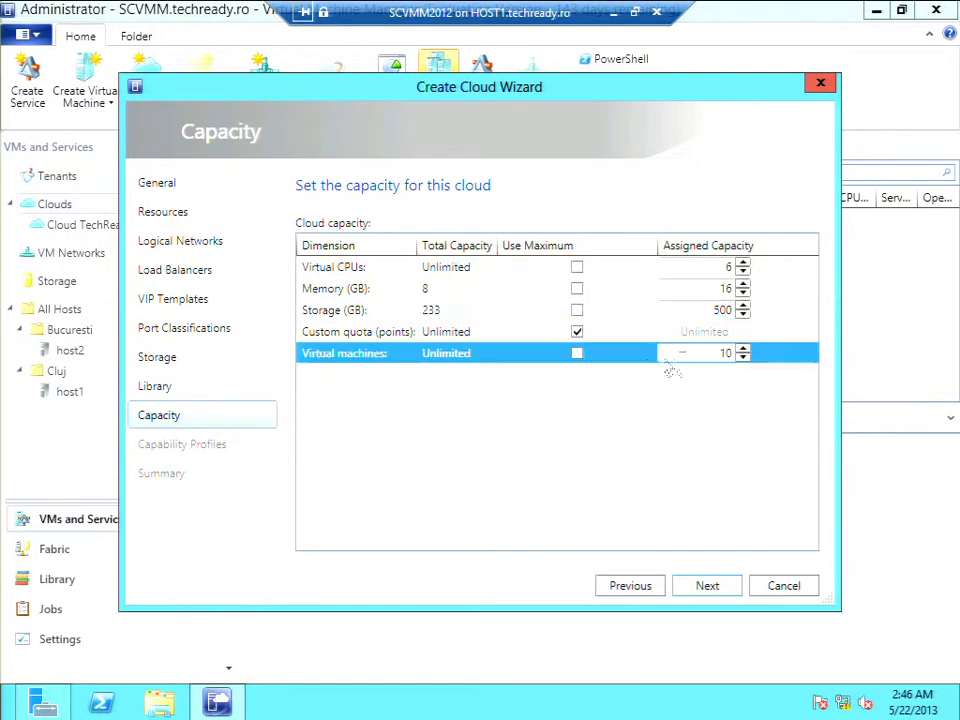
pyautogui.scroll(-7, 744, 360)
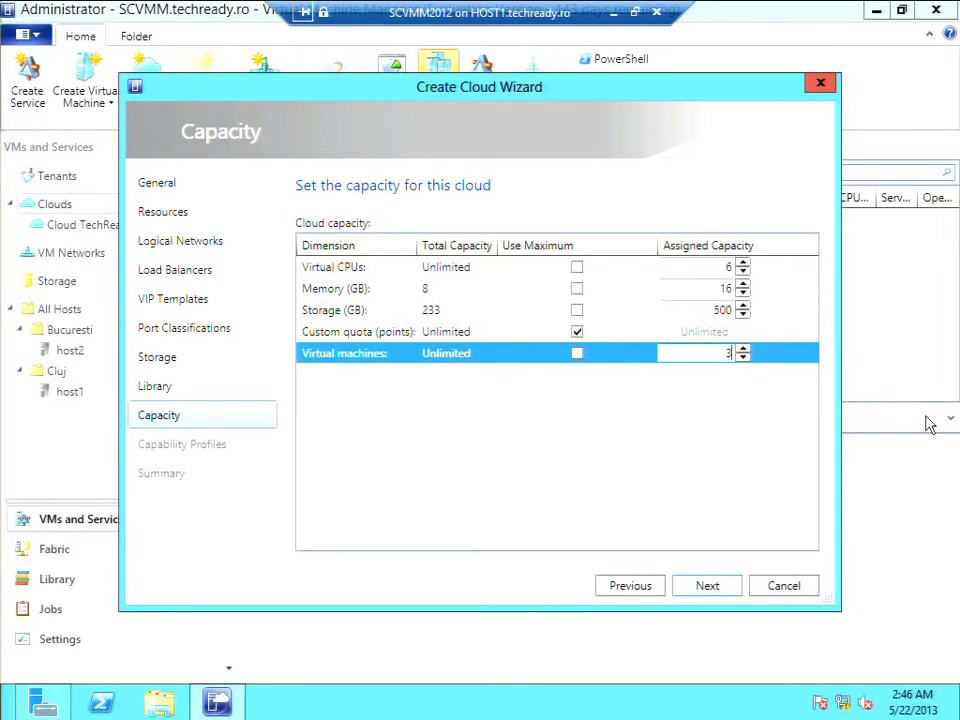
pyautogui.click(725, 588)
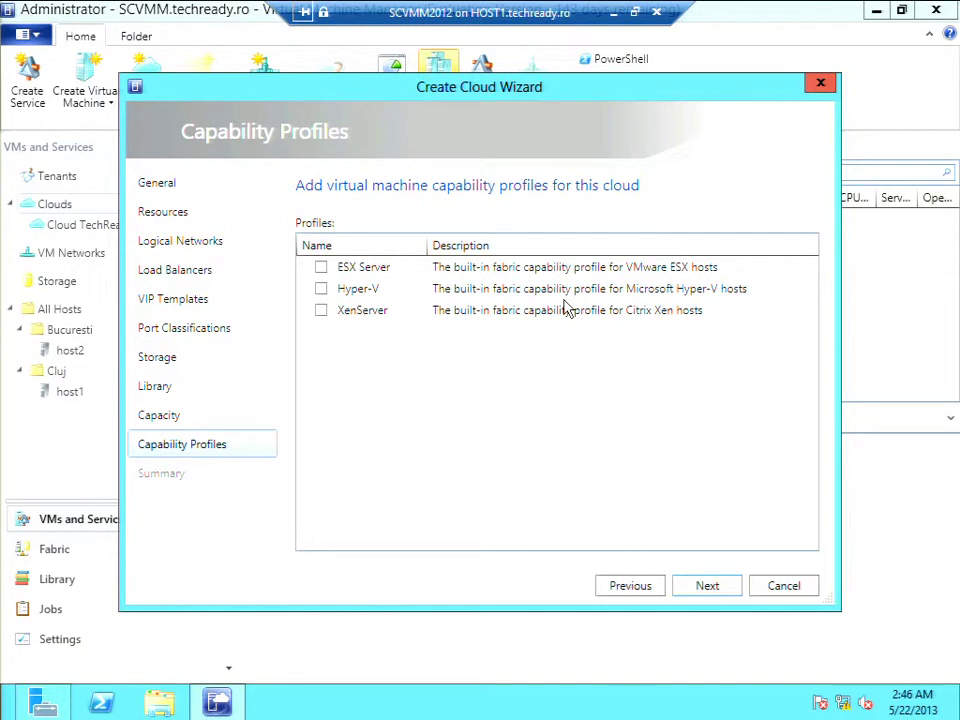
# Step: Add the Hyper-V capability profile, finish creating the IT Camp cloud and close the jobs window
pyautogui.click(321, 288)
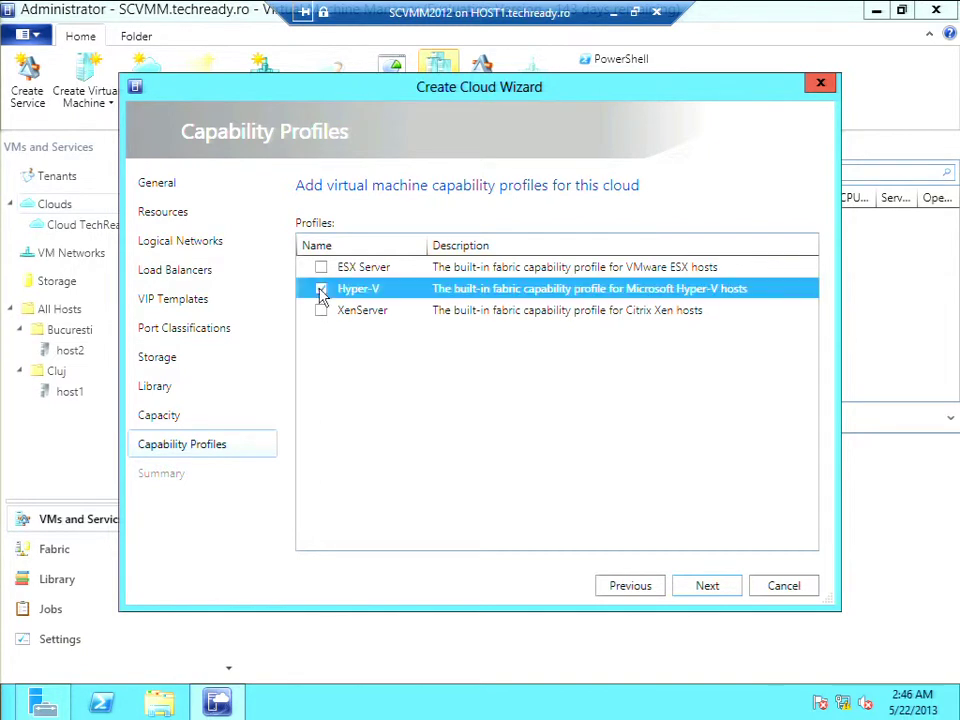
pyautogui.click(706, 588)
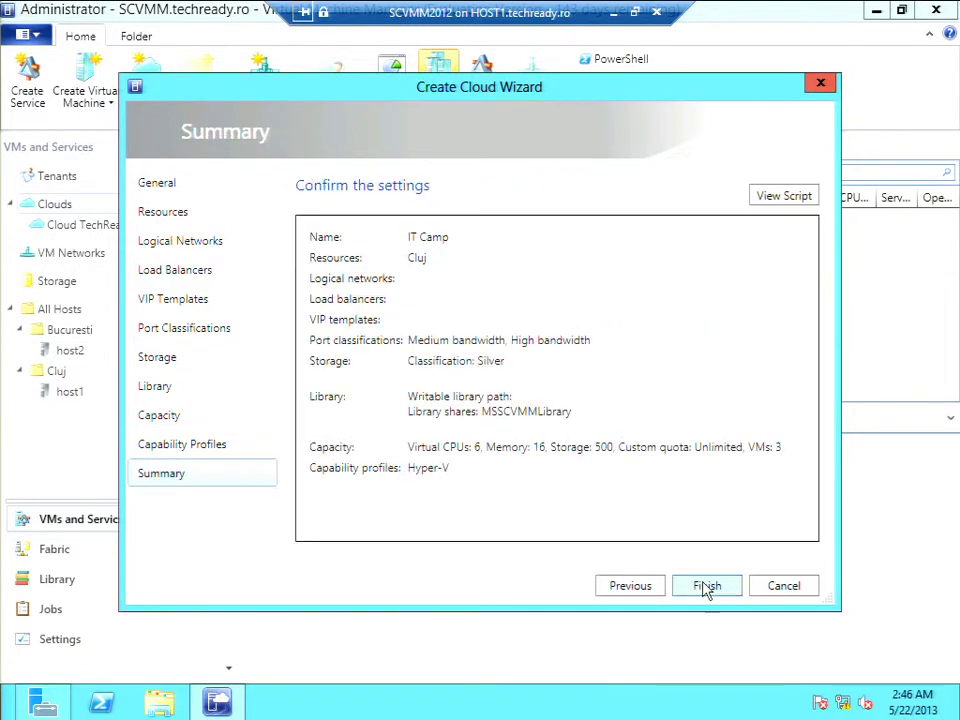
pyautogui.click(707, 587)
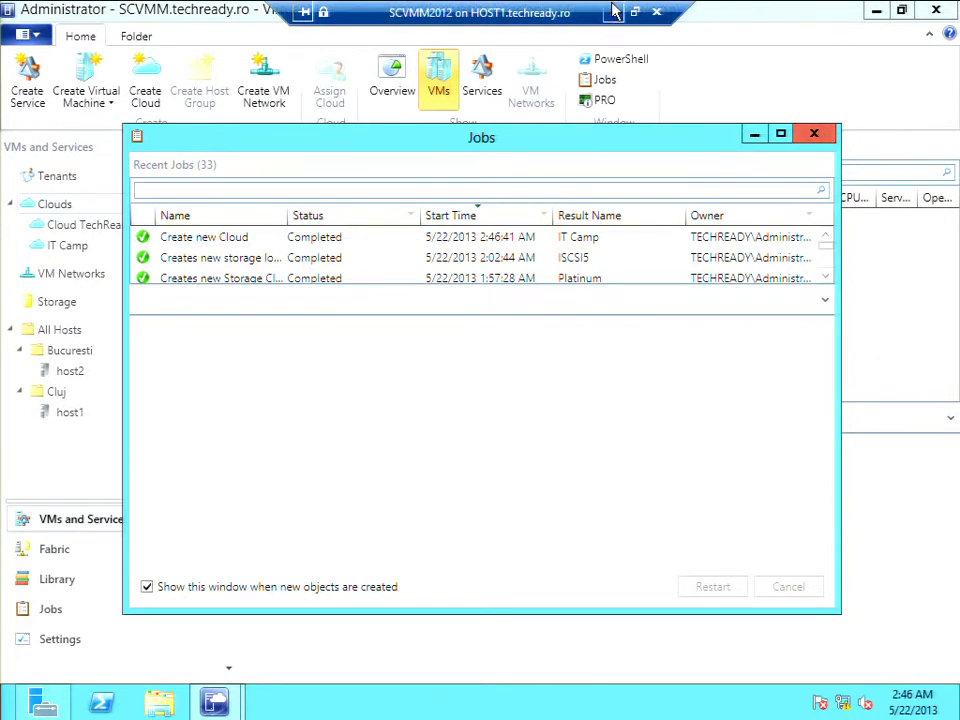
pyautogui.click(814, 133)
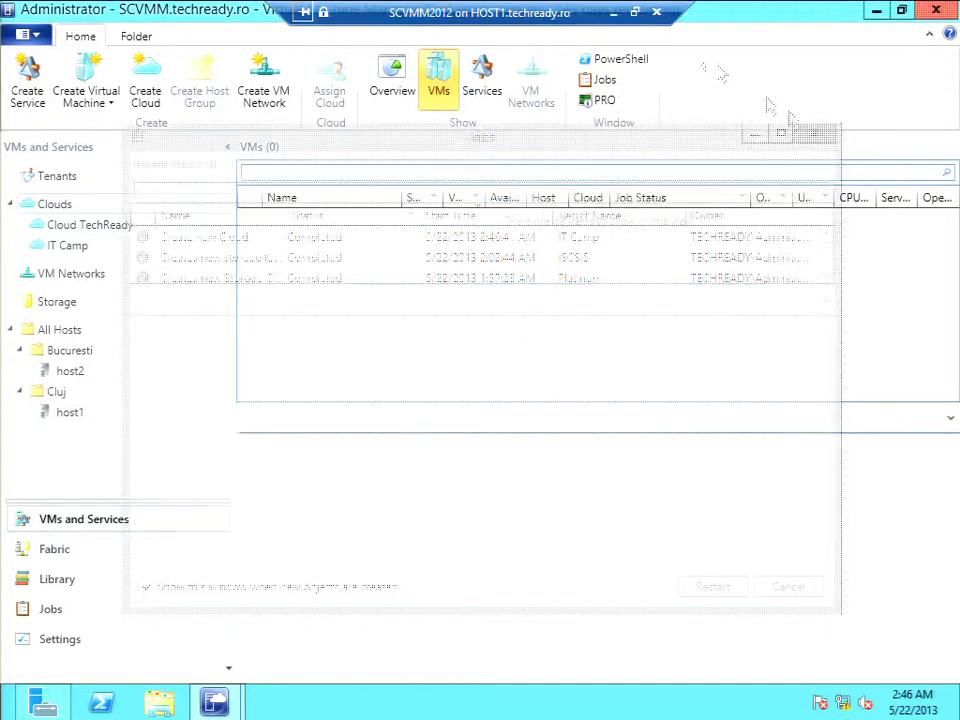
# Step: Switch to the DC1 virtual machine and open Active Directory Users and Computers
pyautogui.click(632, 14)
pyautogui.moveTo(272, 700)
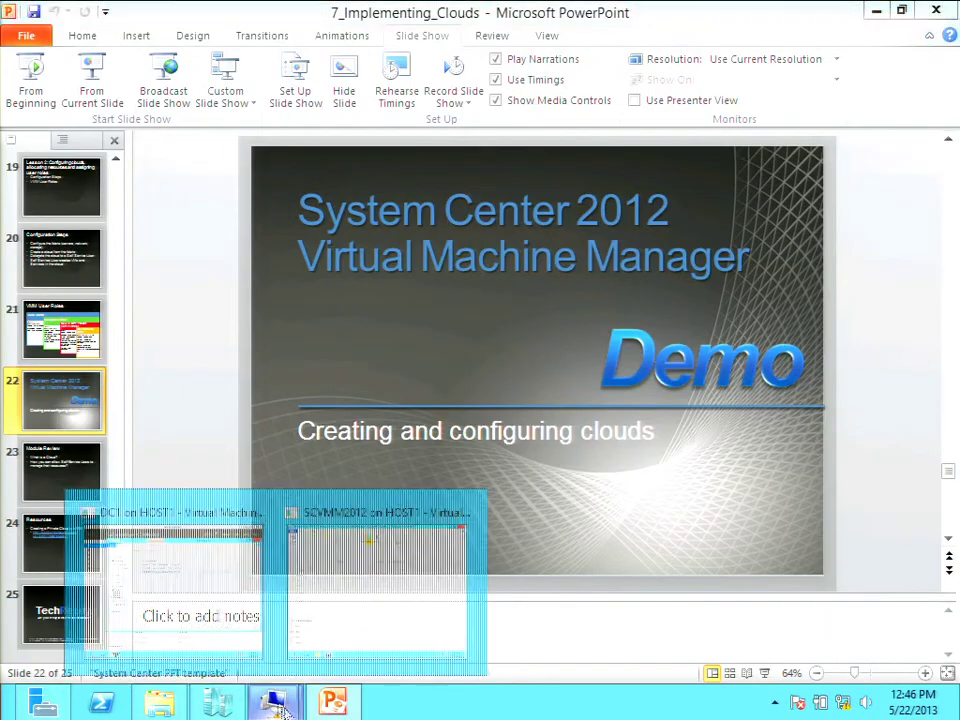
pyautogui.click(201, 590)
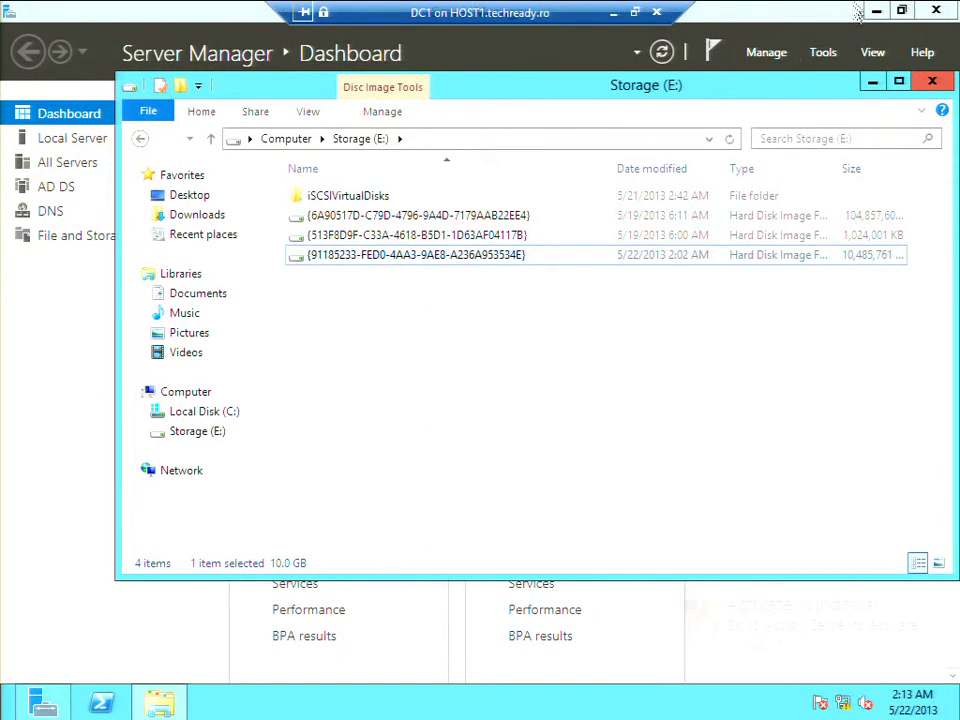
pyautogui.click(873, 84)
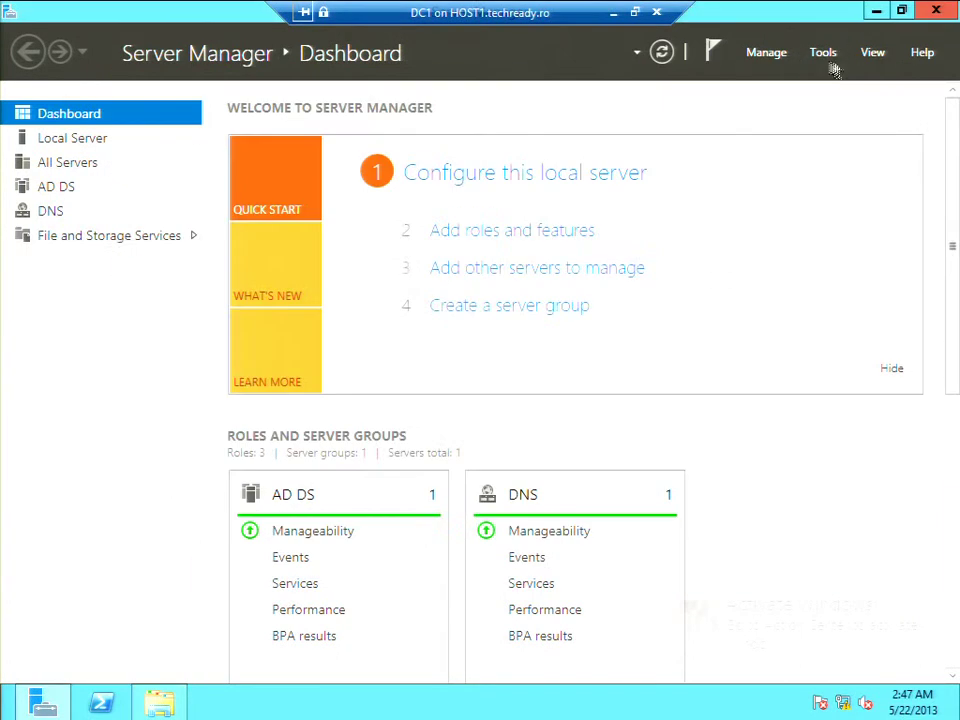
pyautogui.click(820, 62)
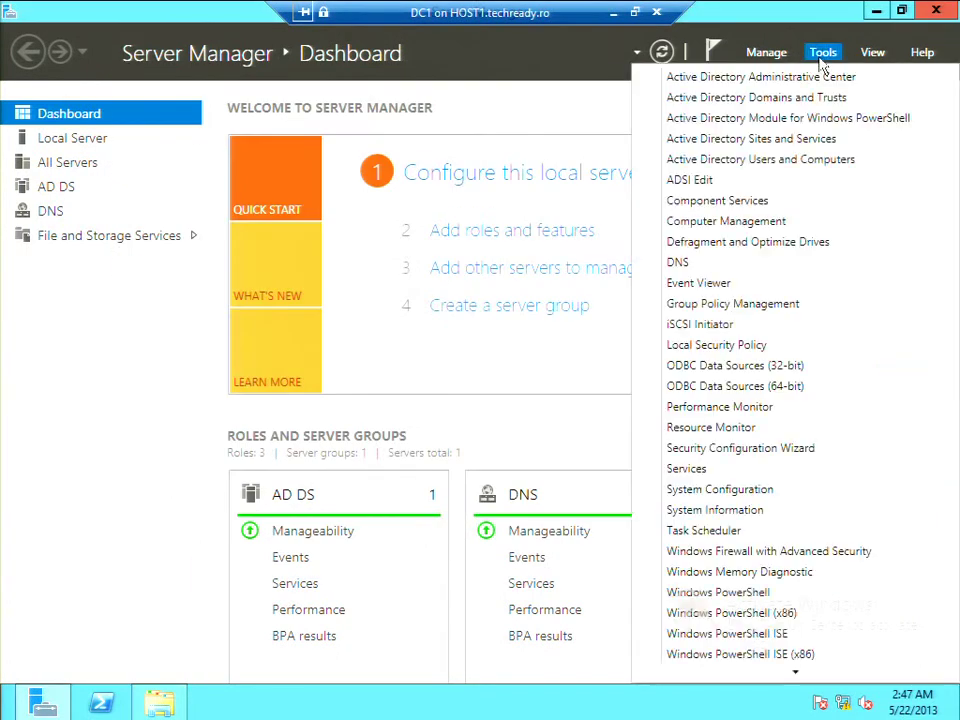
pyautogui.click(730, 162)
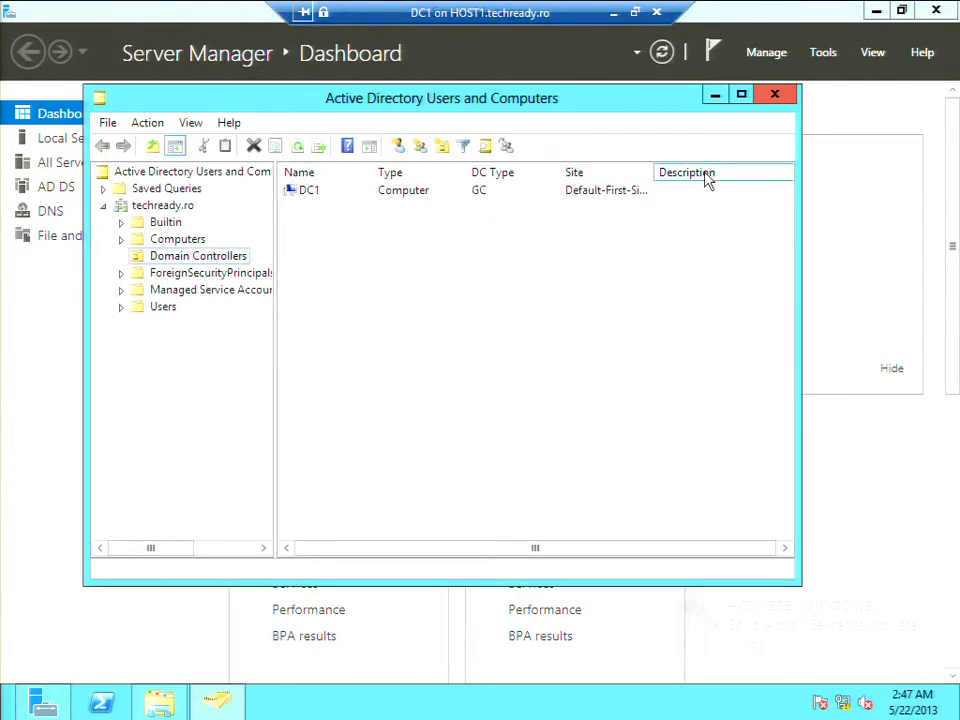
# Step: Create a global security group named ITCampCloudUsers in the Users container of techready.ro
pyautogui.click(165, 310)
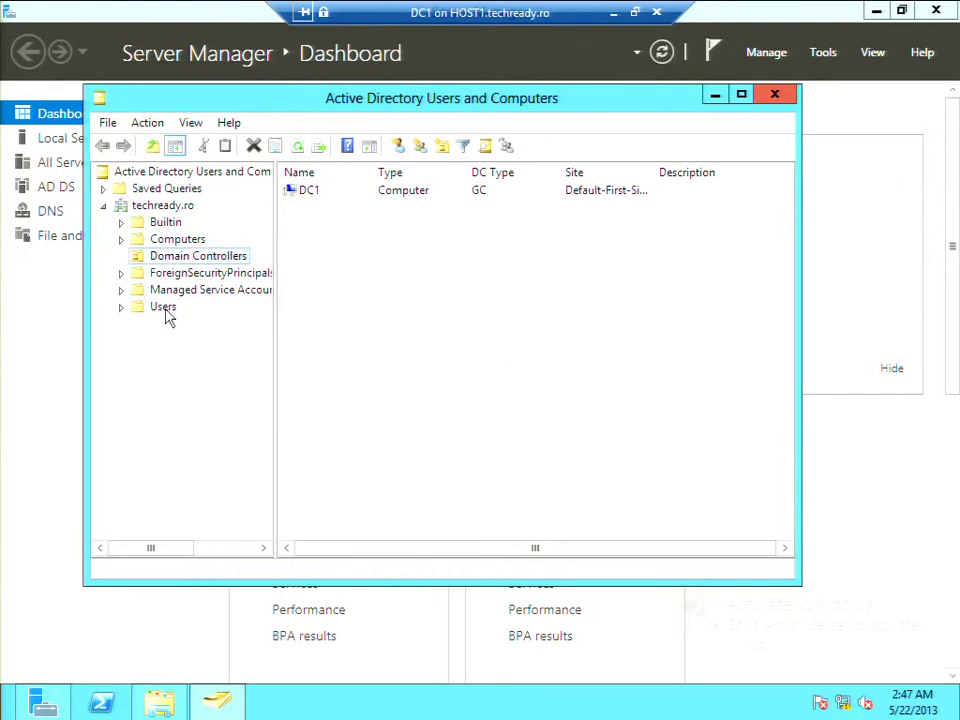
pyautogui.rightClick(165, 310)
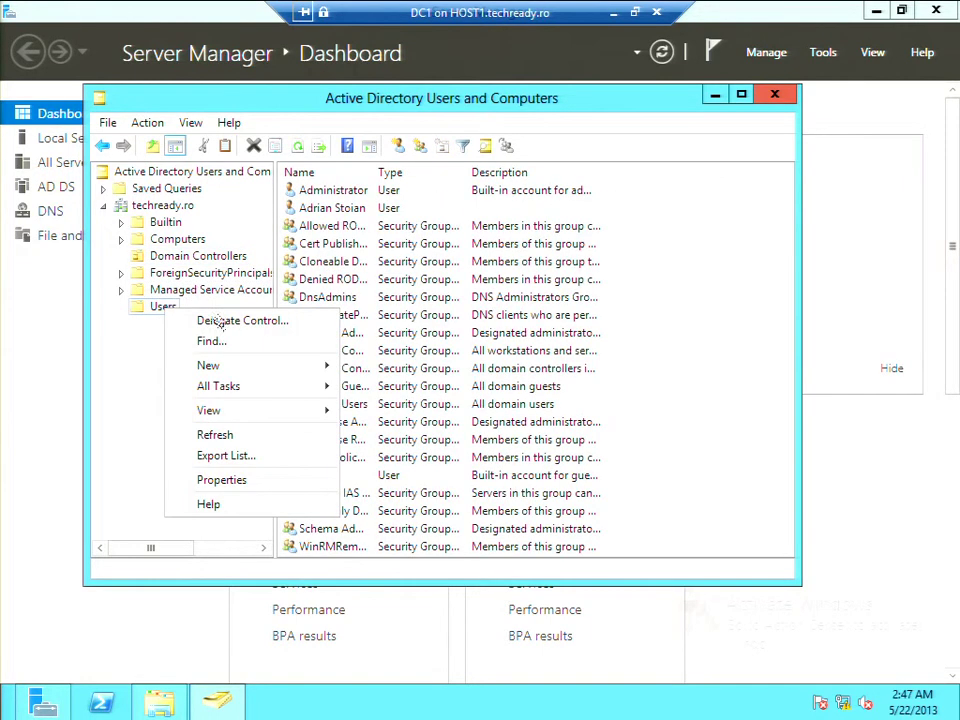
pyautogui.moveTo(268, 375)
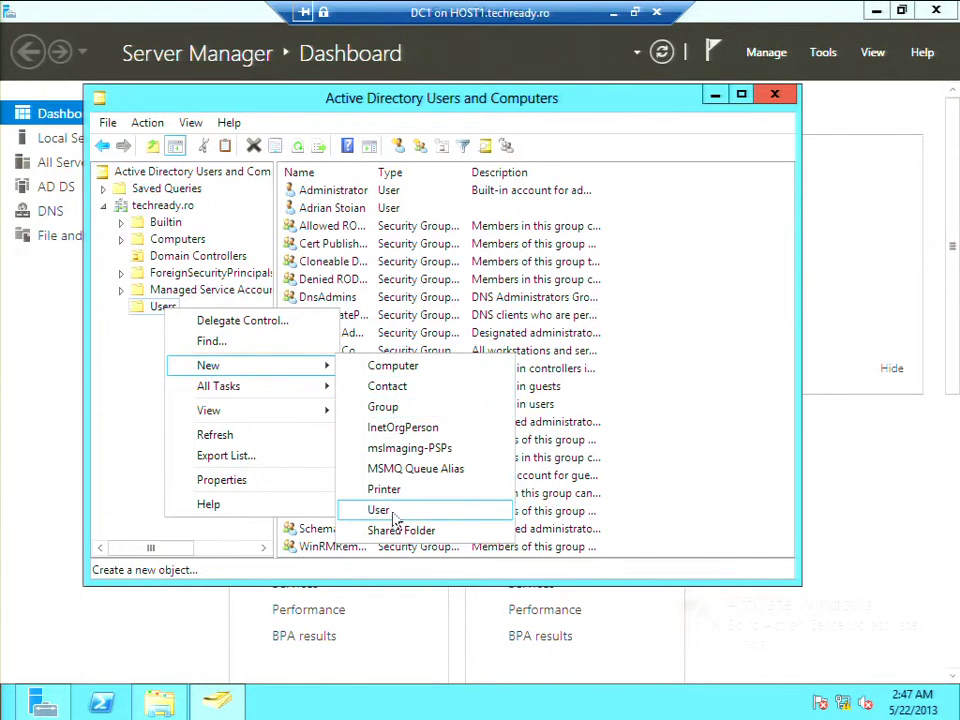
pyautogui.click(373, 407)
pyautogui.write('C')
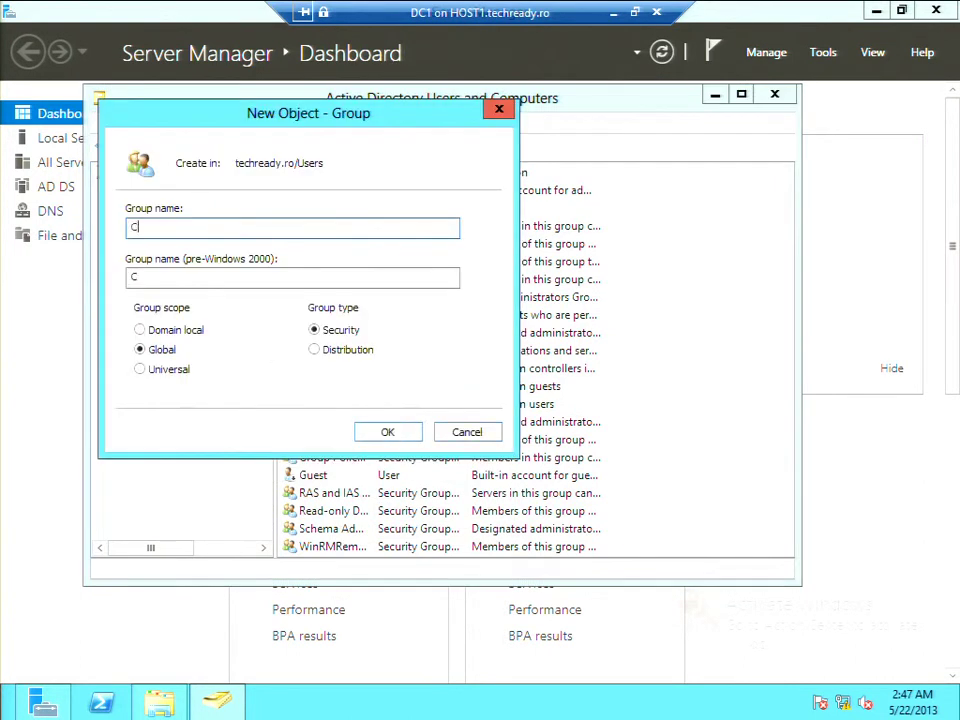
pyautogui.write('l')
pyautogui.press('BackSpace')
pyautogui.press('BackSpace')
pyautogui.write('ITCl')
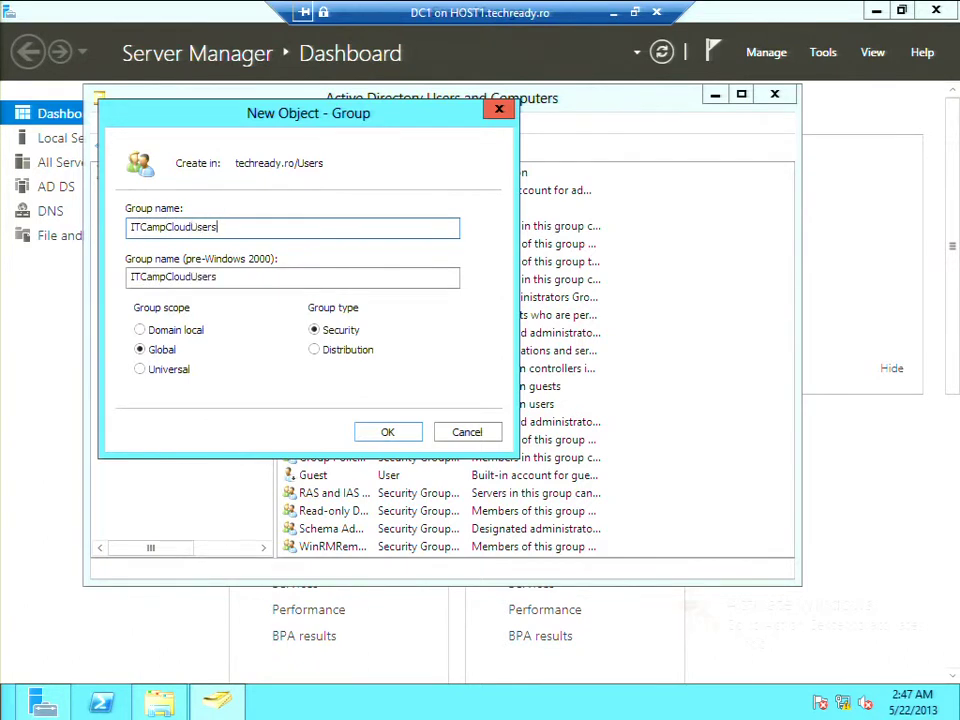
pyautogui.click(387, 432)
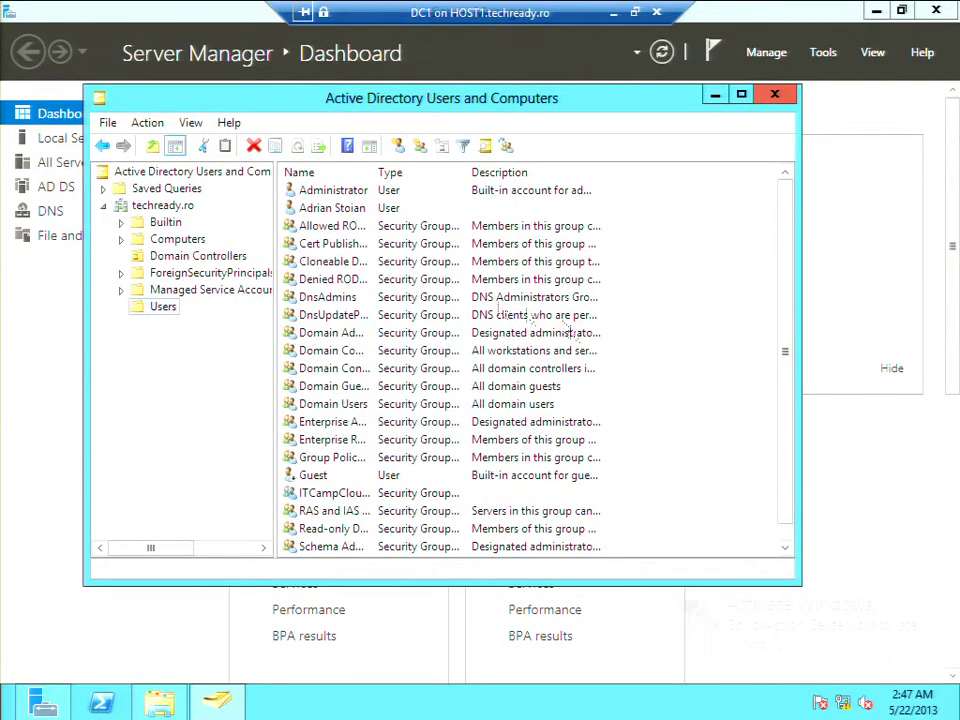
# Step: Add the Administrator account and the other regular domain user as members of the ITCampCloudUsers group
pyautogui.rightClick(724, 424)
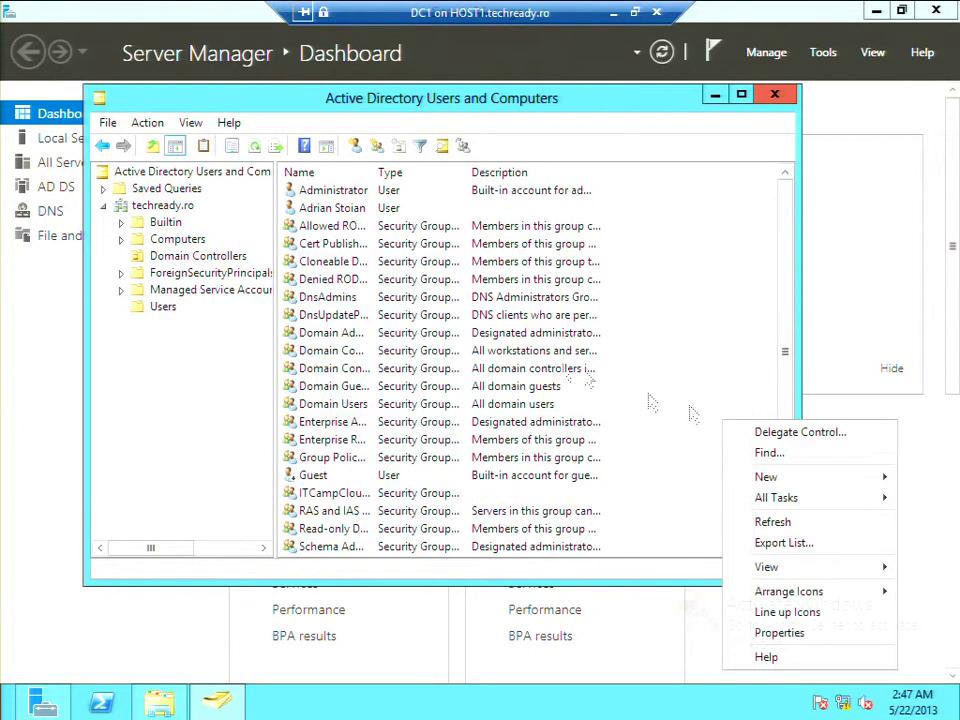
pyautogui.click(312, 476)
pyautogui.click(343, 494)
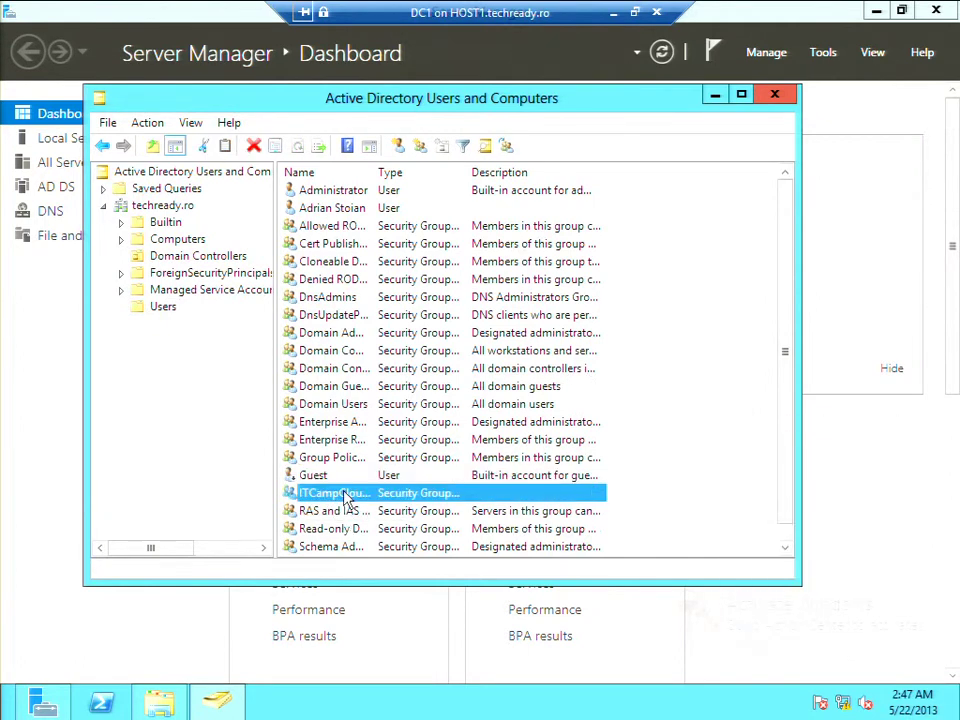
pyautogui.rightClick(343, 497)
pyautogui.click(350, 456)
pyautogui.click(336, 164)
pyautogui.click(312, 473)
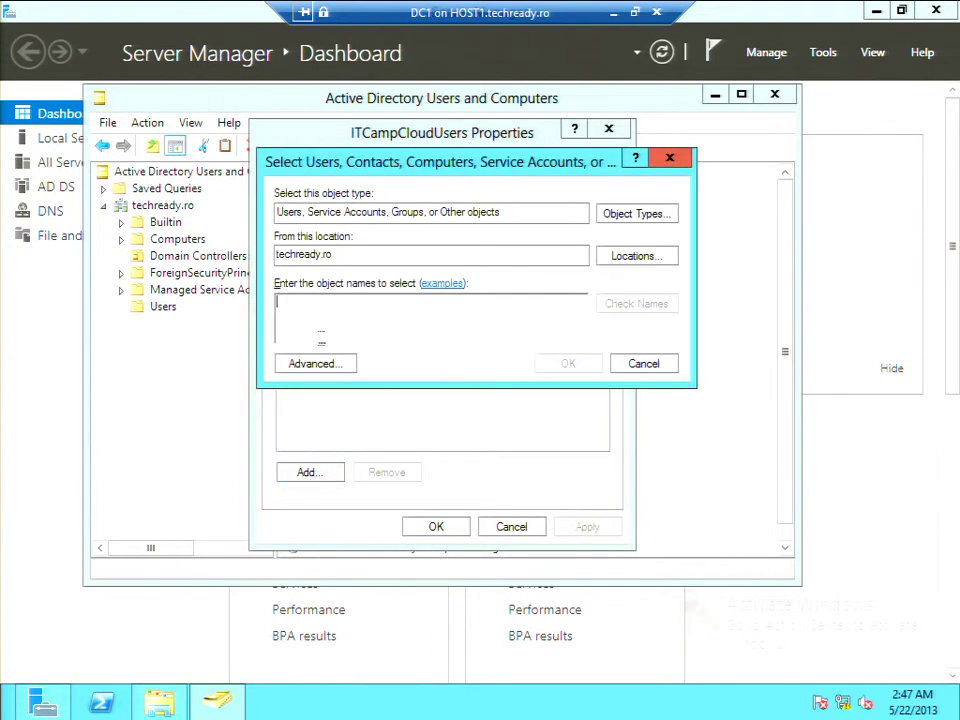
pyautogui.write('a')
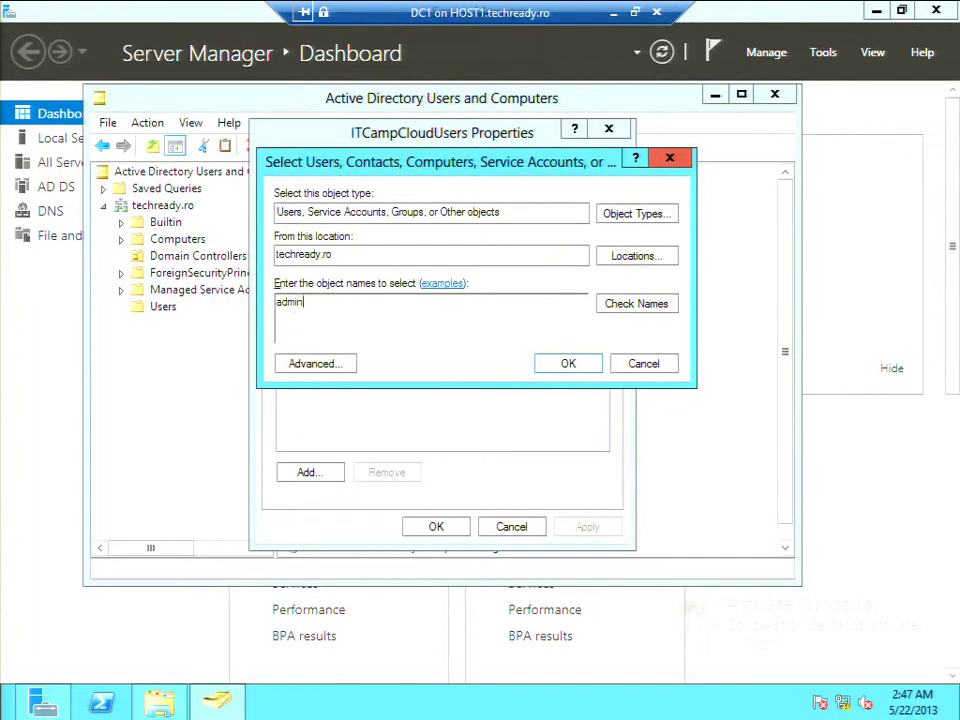
pyautogui.write('dmin')
pyautogui.click(656, 304)
pyautogui.click(502, 320)
pyautogui.write('; adr')
pyautogui.click(645, 306)
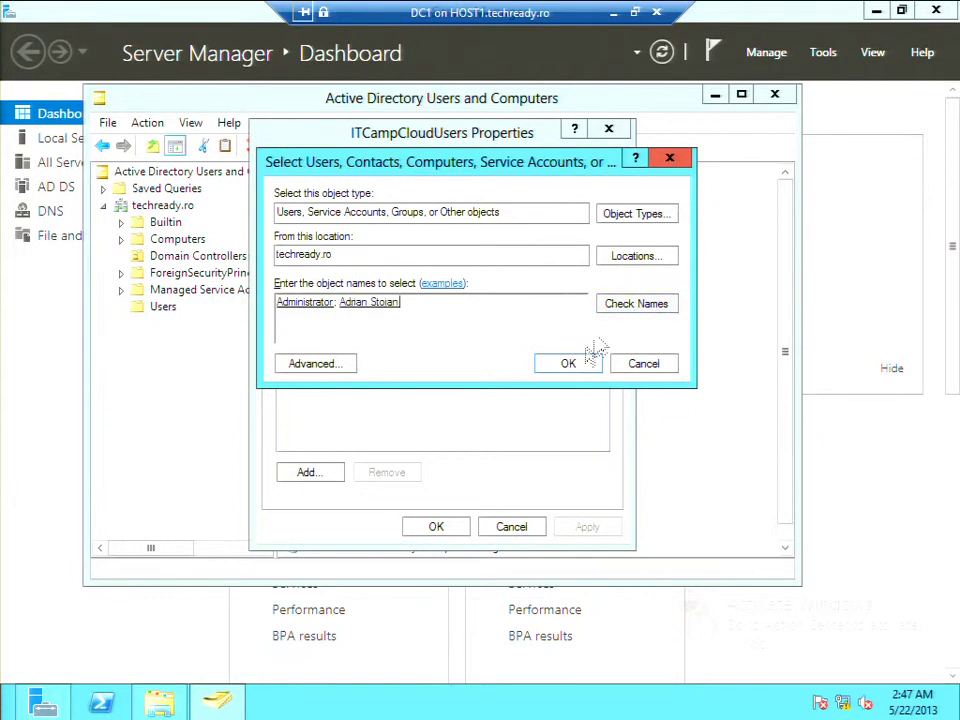
pyautogui.click(568, 364)
# Step: Check the second member's account logon details without changing them, and save the ITCampCloudUsers group's membership
pyautogui.doubleClick(321, 251)
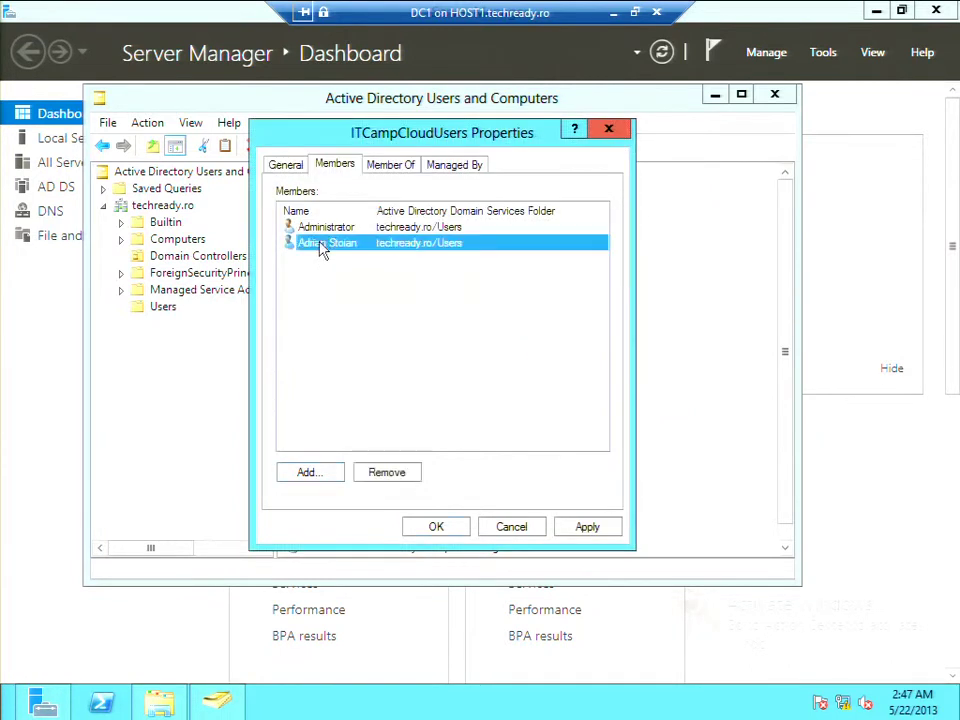
pyautogui.click(430, 222)
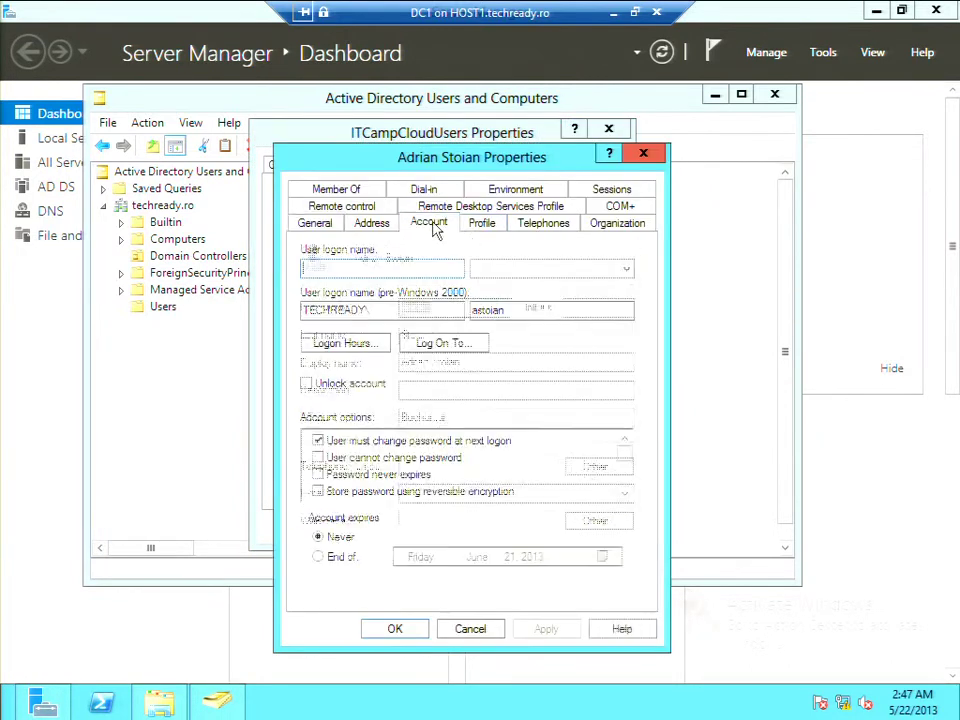
pyautogui.click(467, 628)
pyautogui.click(437, 528)
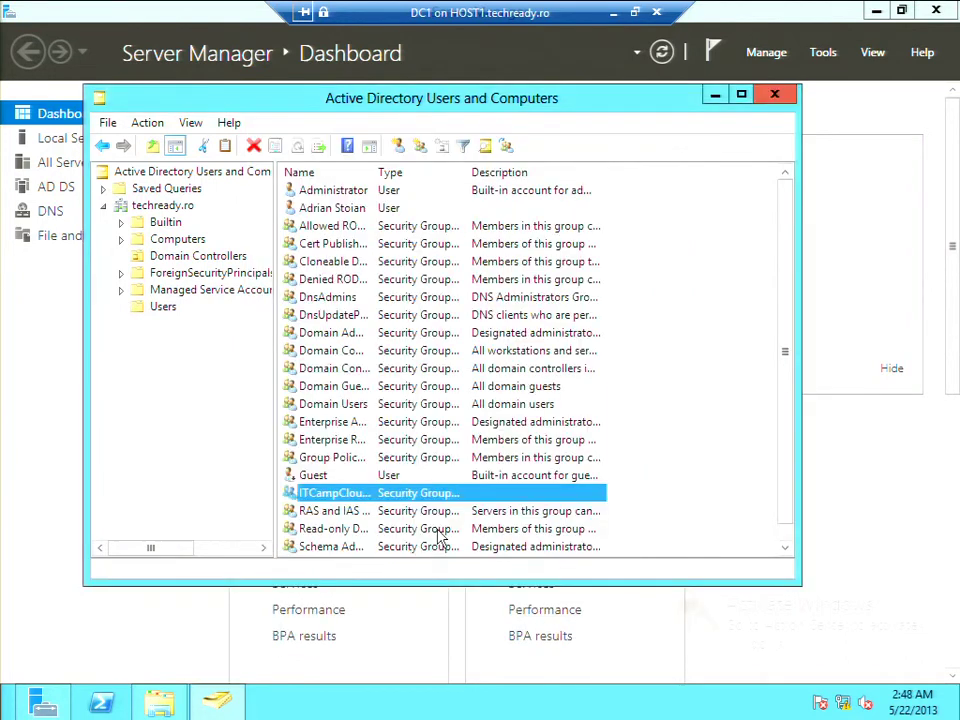
# Step: Minimize the directory console, return to the SCVMM2012 virtual machine and open the Virtual Machine Manager settings
pyautogui.click(715, 94)
pyautogui.click(614, 12)
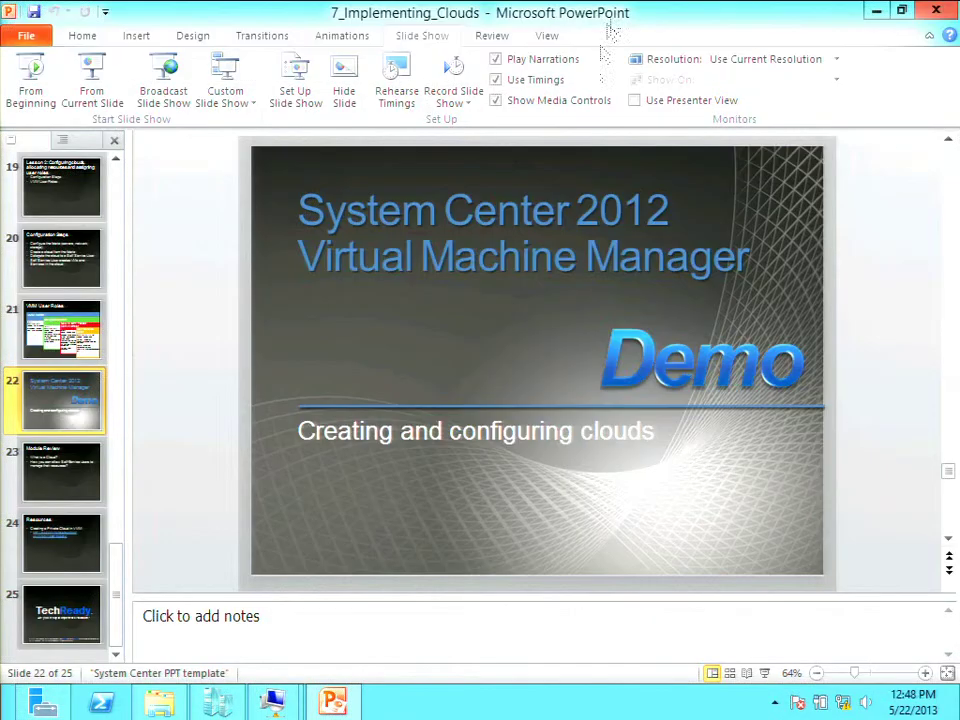
pyautogui.moveTo(276, 688)
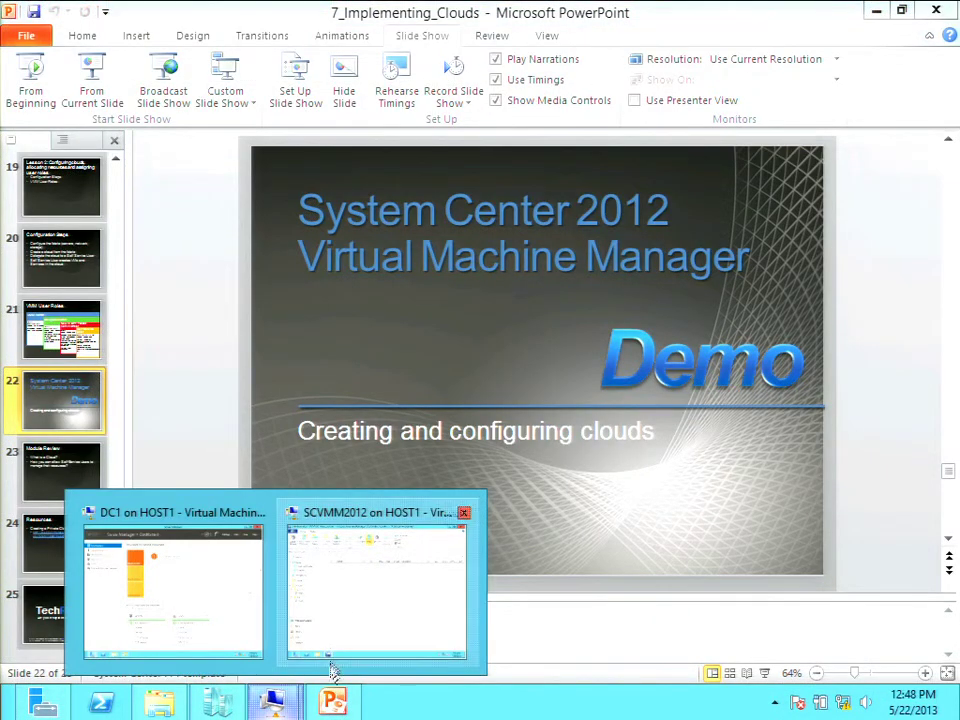
pyautogui.click(348, 627)
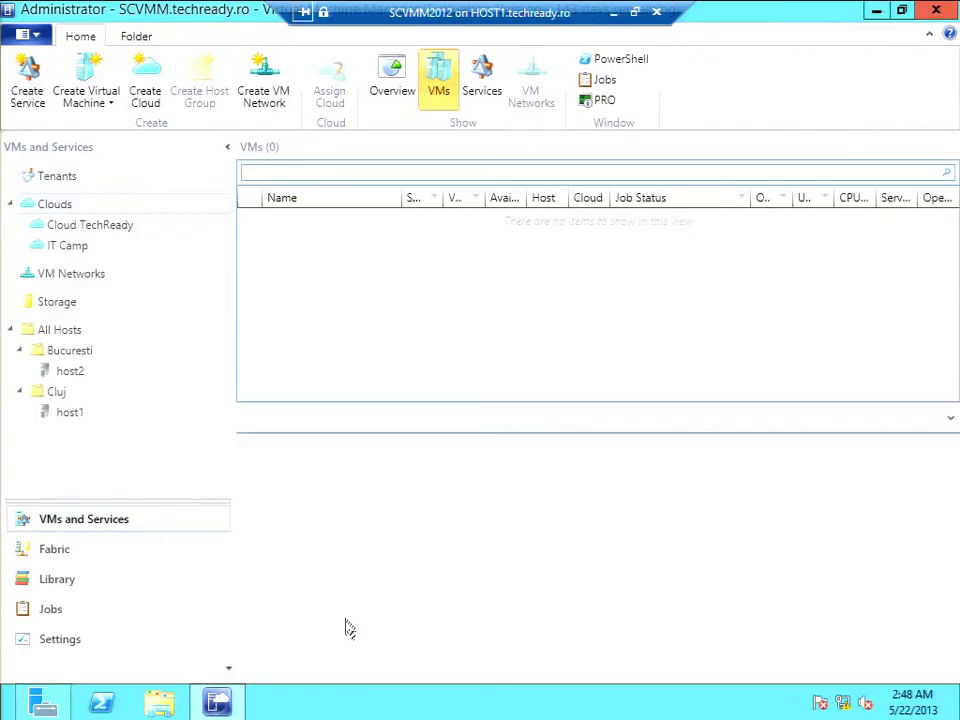
pyautogui.click(84, 645)
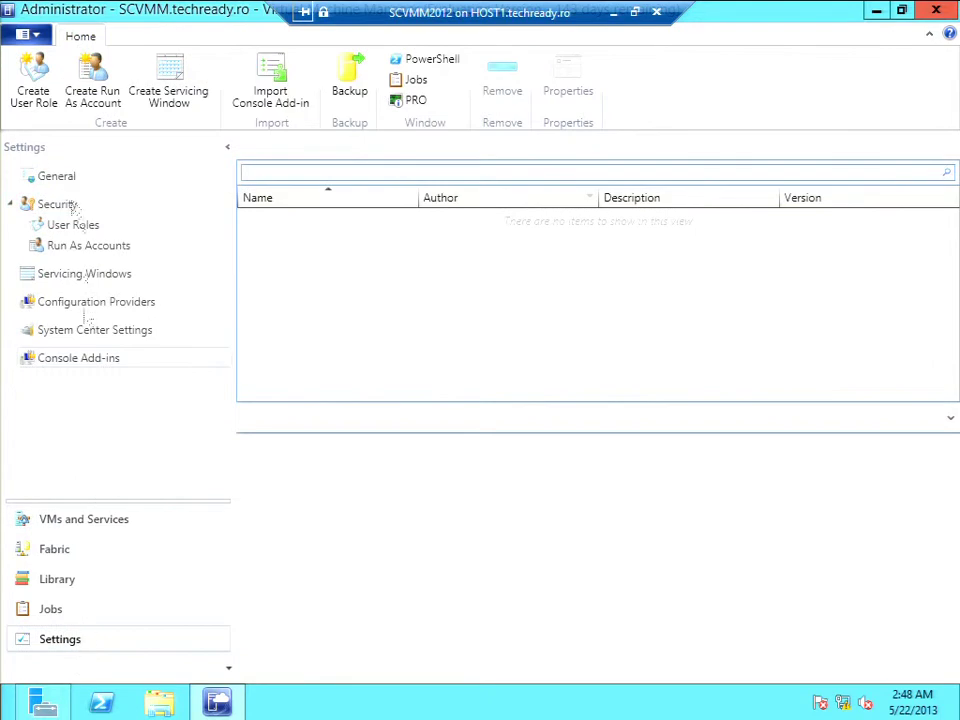
# Step: Start a user role with a name beginning "ITCampUs" and give it the Application Administrator (Self-Service User) profile
pyautogui.click(35, 100)
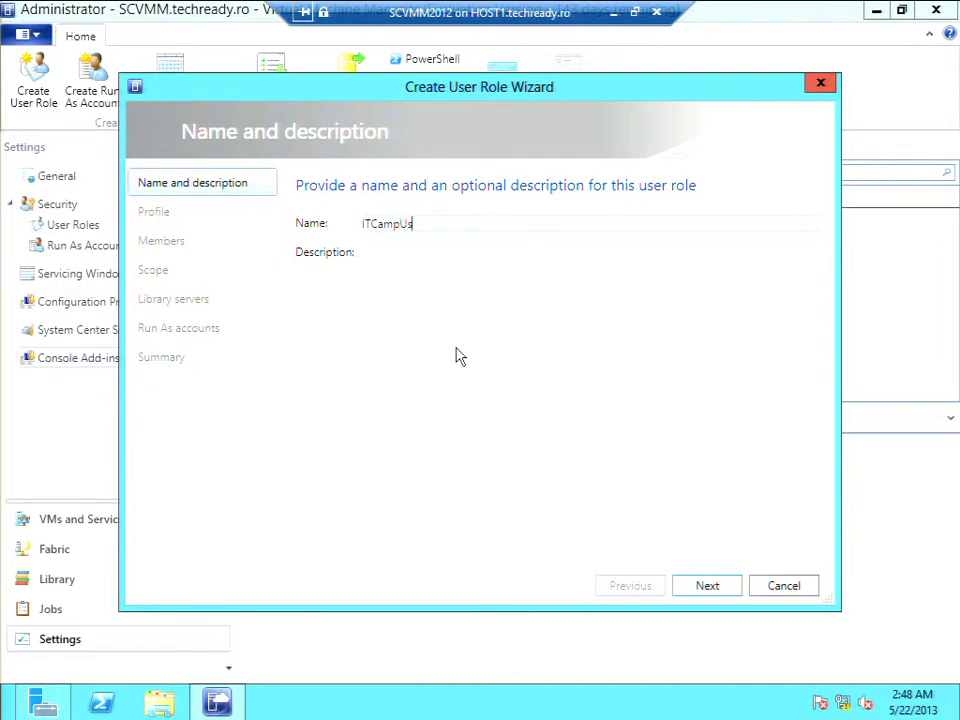
pyautogui.click(716, 586)
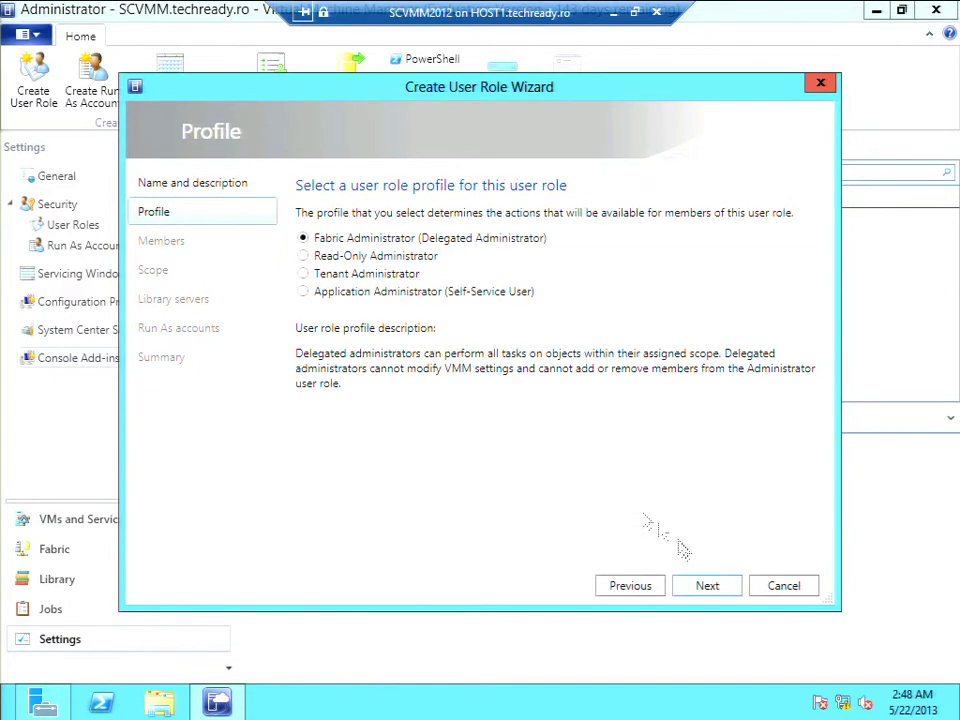
pyautogui.click(303, 292)
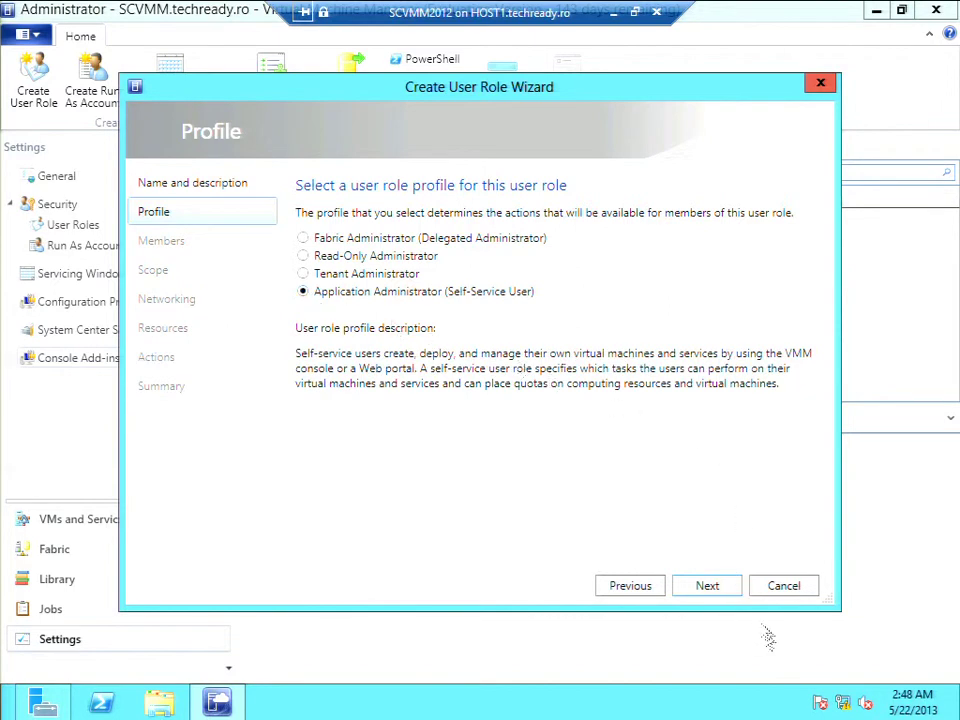
pyautogui.click(692, 591)
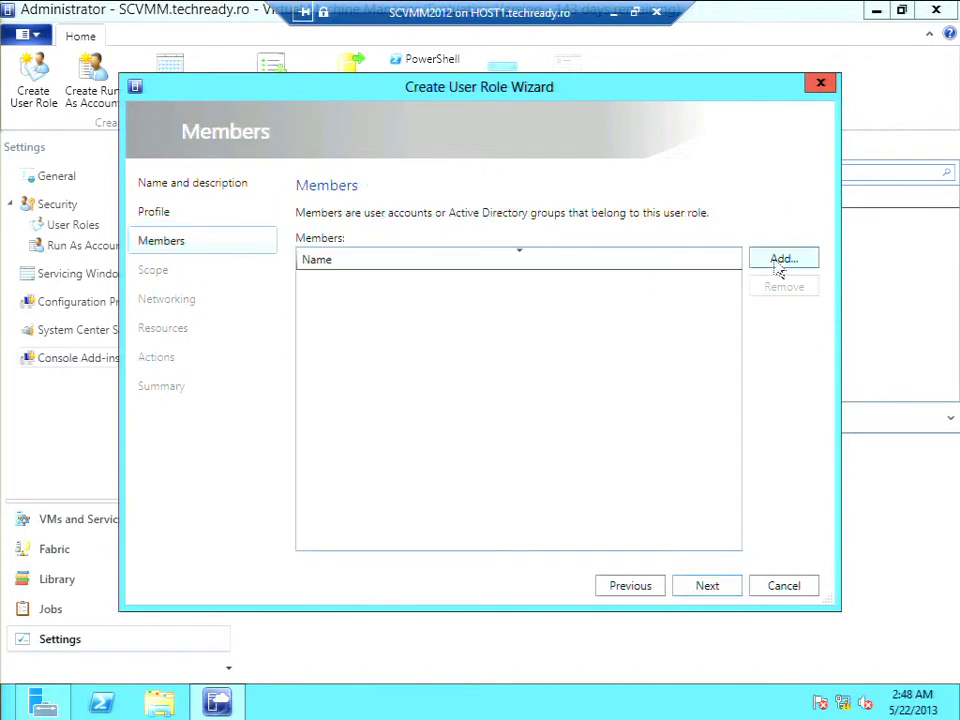
# Step: Add the ITCampCloudUsers domain group as a member of the user role and continue to the scope
pyautogui.click(756, 259)
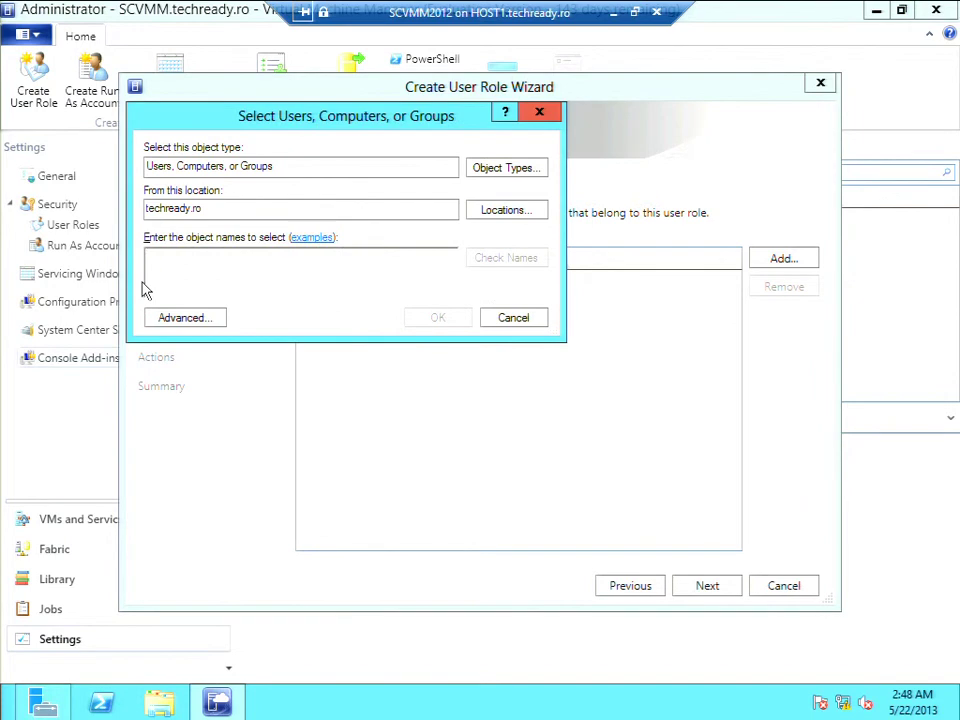
pyautogui.write('l')
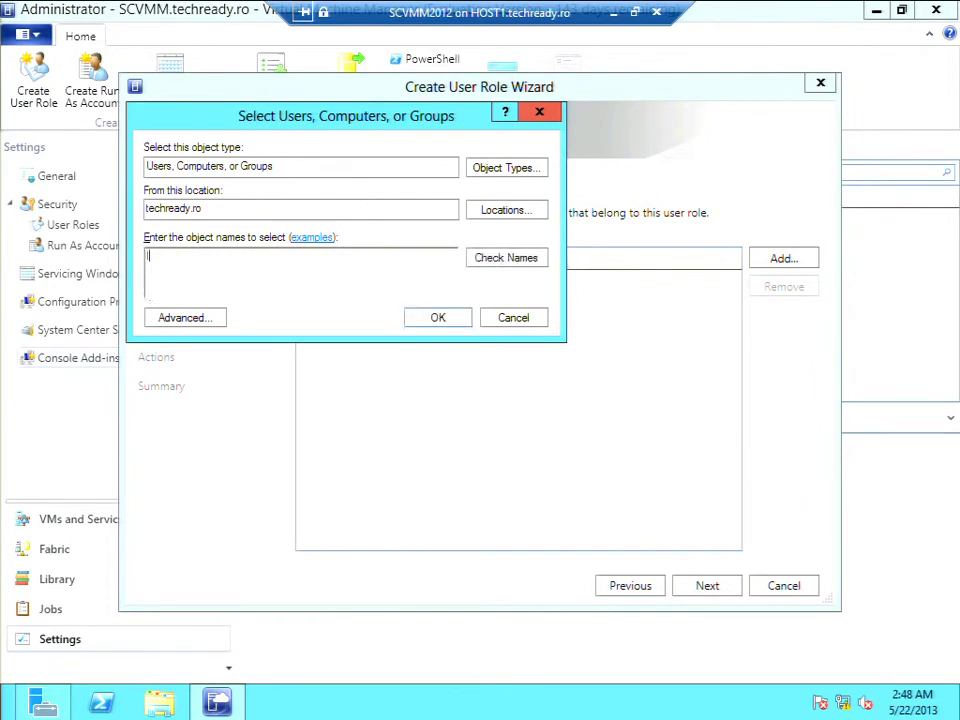
pyautogui.write('TC')
pyautogui.click(507, 259)
pyautogui.click(450, 322)
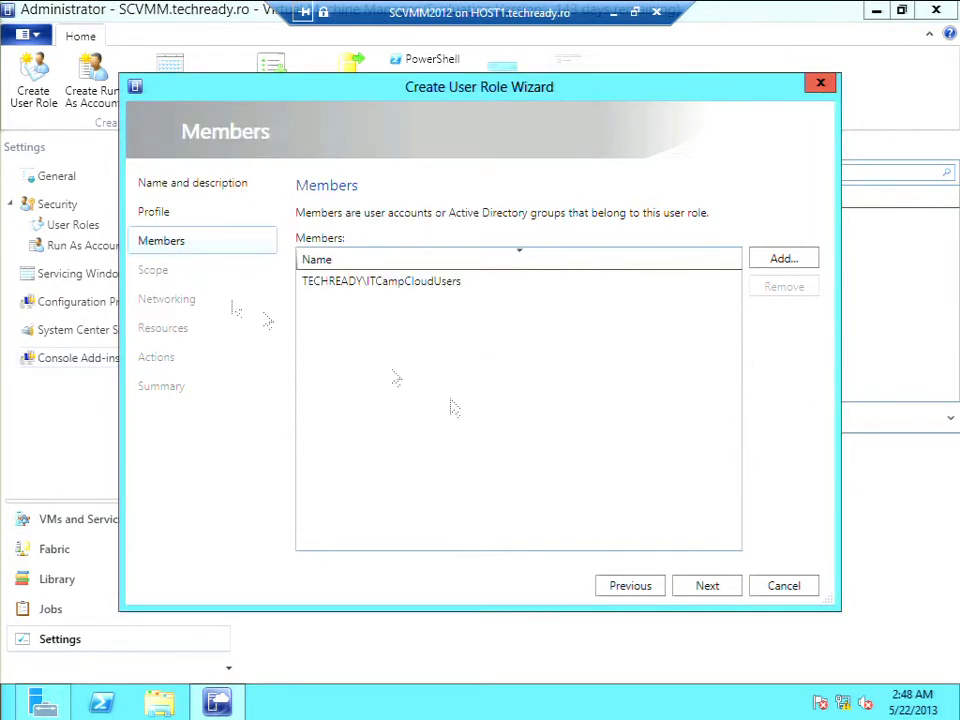
pyautogui.click(707, 590)
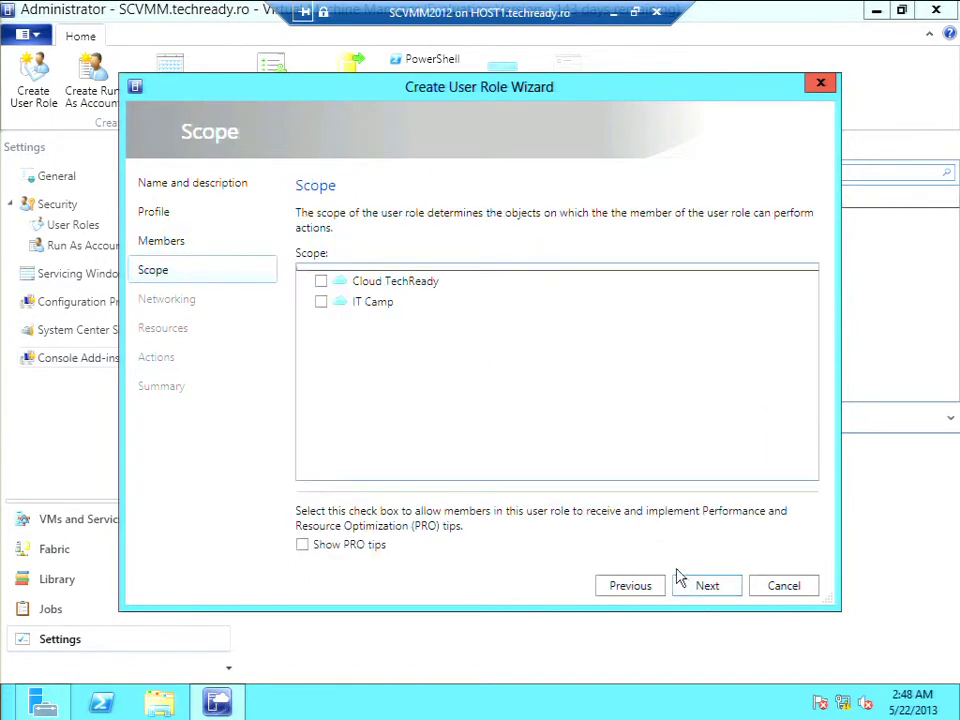
# Step: Limit the user role's scope to the IT Camp cloud and continue to its quotas
pyautogui.click(321, 302)
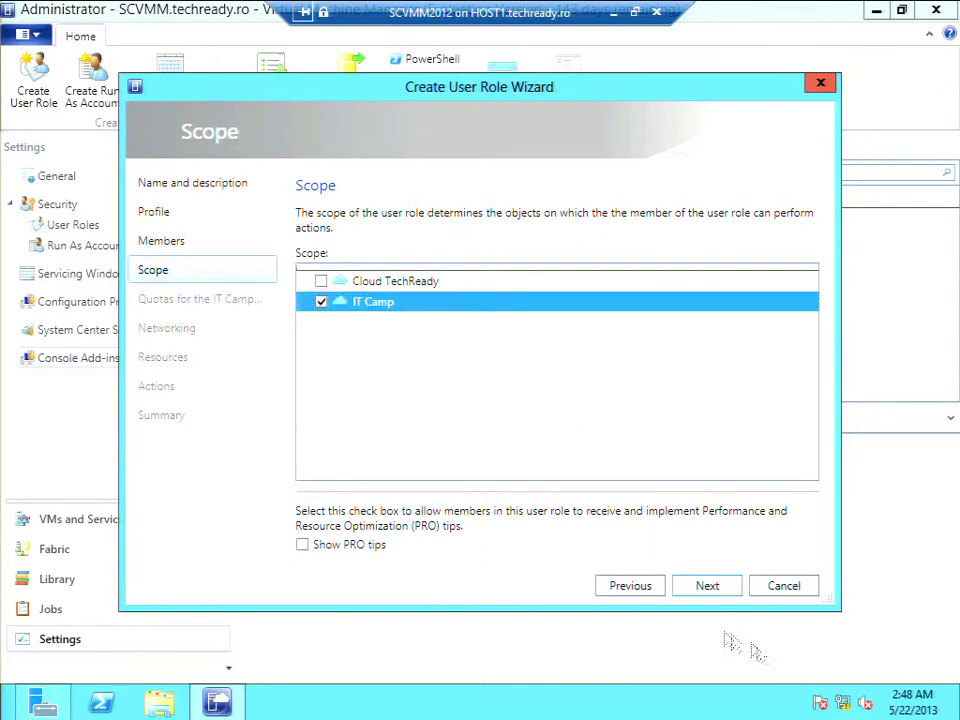
pyautogui.click(731, 595)
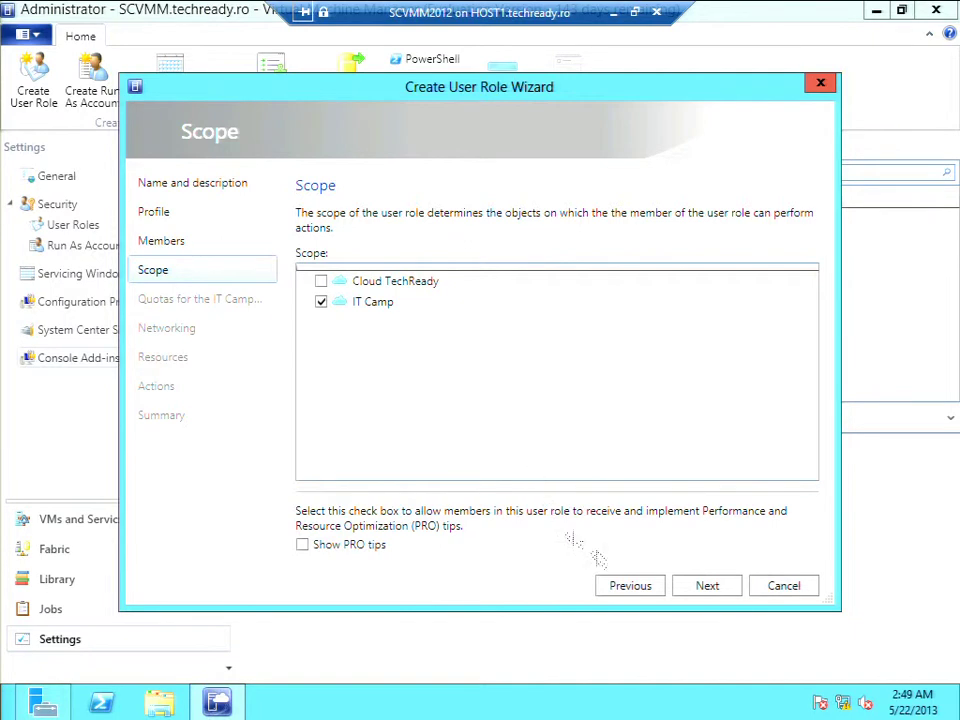
pyautogui.click(708, 587)
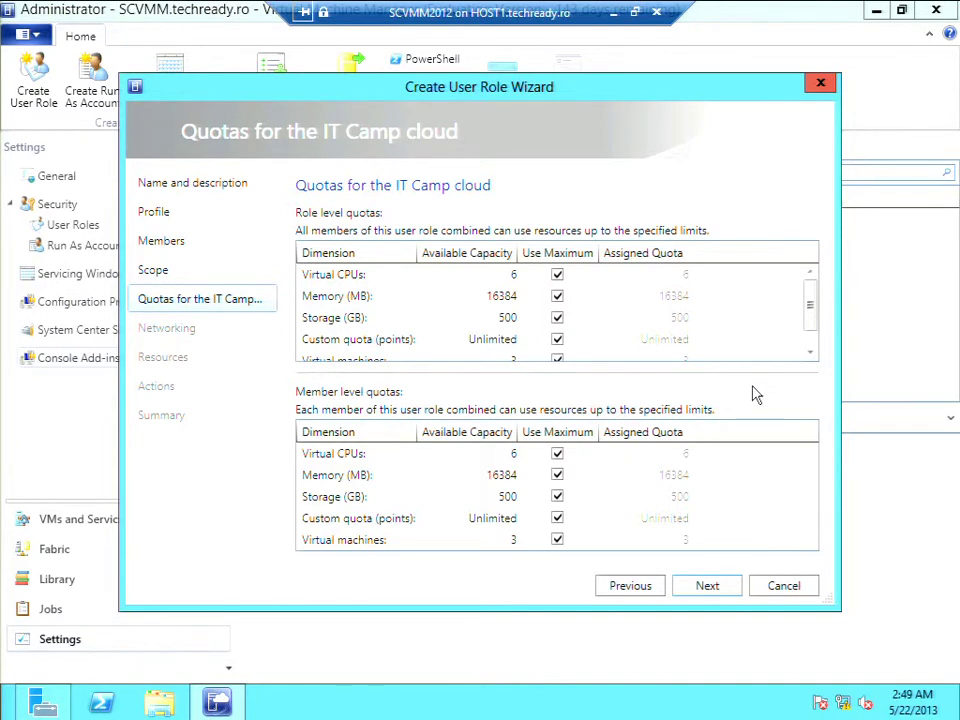
# Step: Set the virtual CPU quota to 4 at role level and 2 at member level, and continue to networking
pyautogui.click(557, 274)
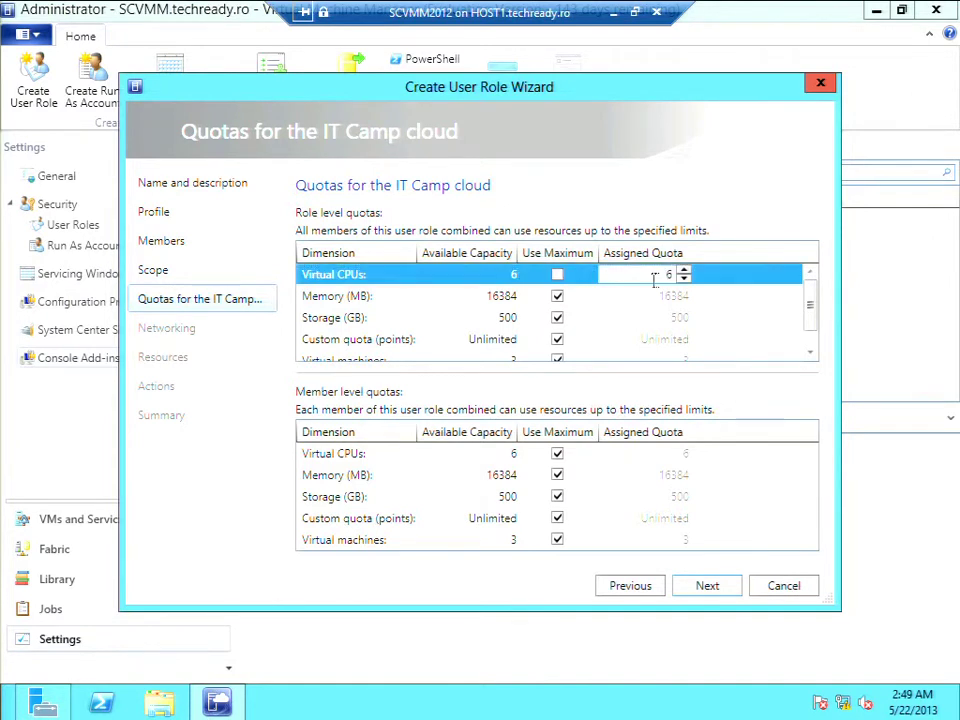
pyautogui.write('4')
pyautogui.click(557, 453)
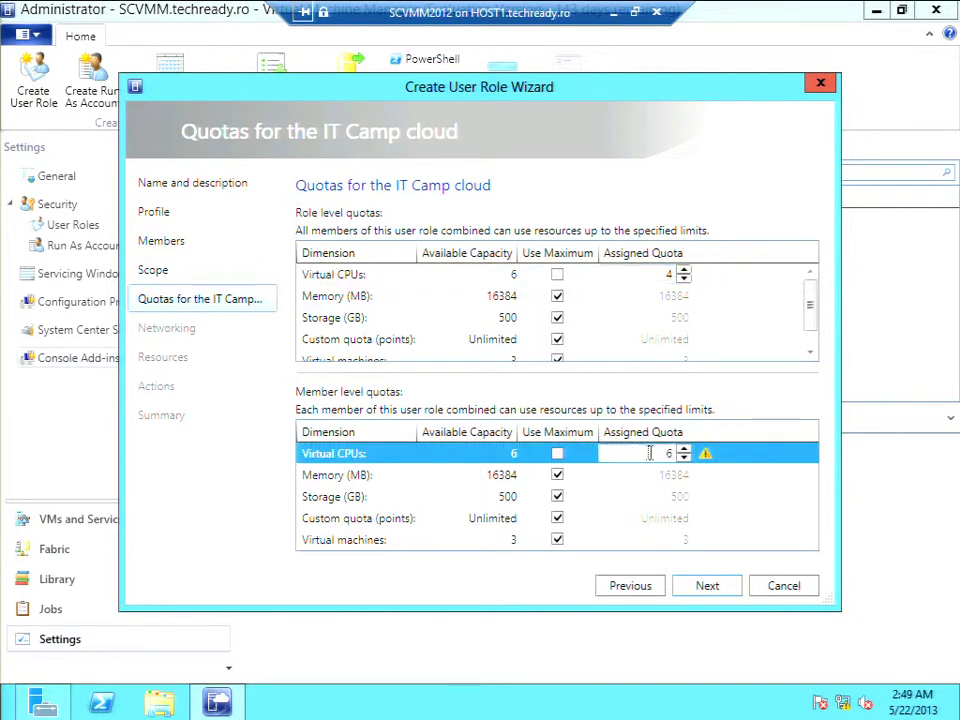
pyautogui.click(683, 458)
pyautogui.click(683, 458)
pyautogui.click(683, 458)
pyautogui.click(683, 458)
pyautogui.click(606, 477)
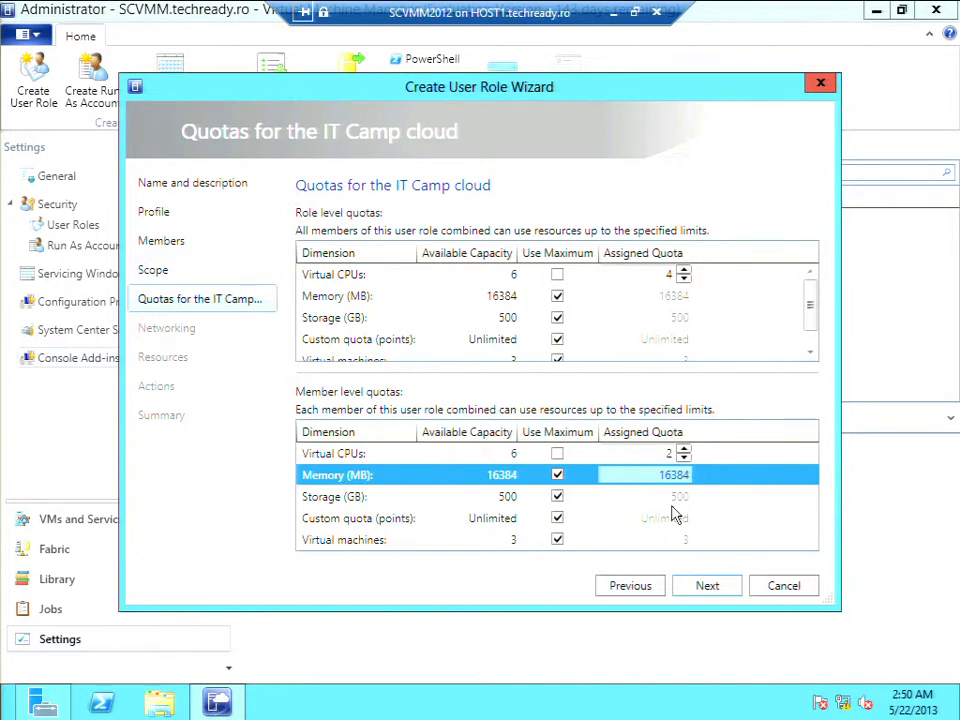
pyautogui.click(719, 586)
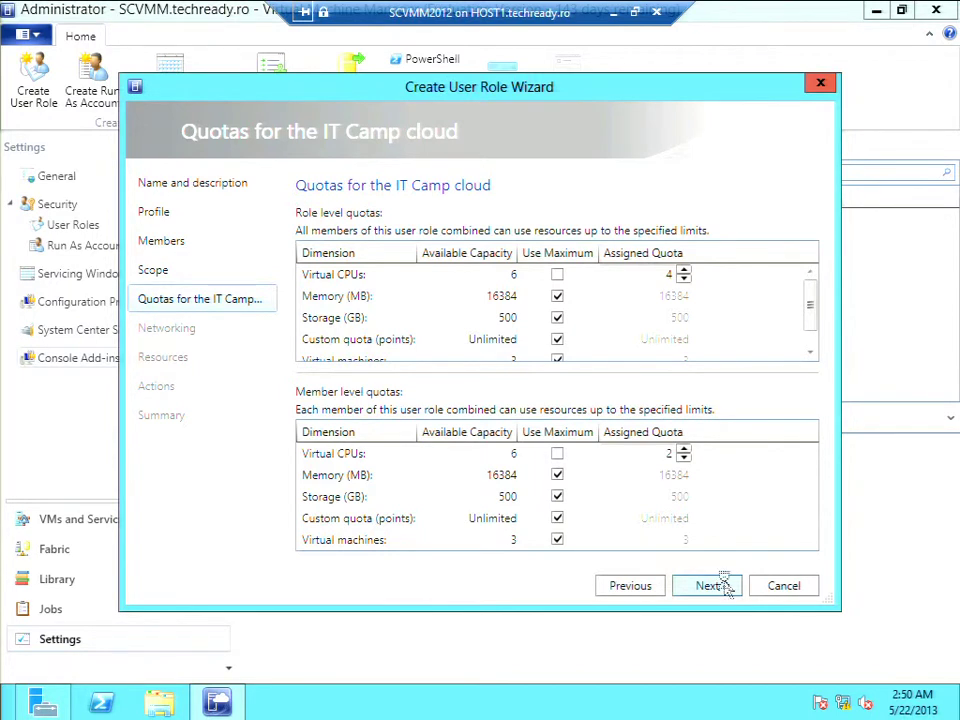
pyautogui.click(724, 585)
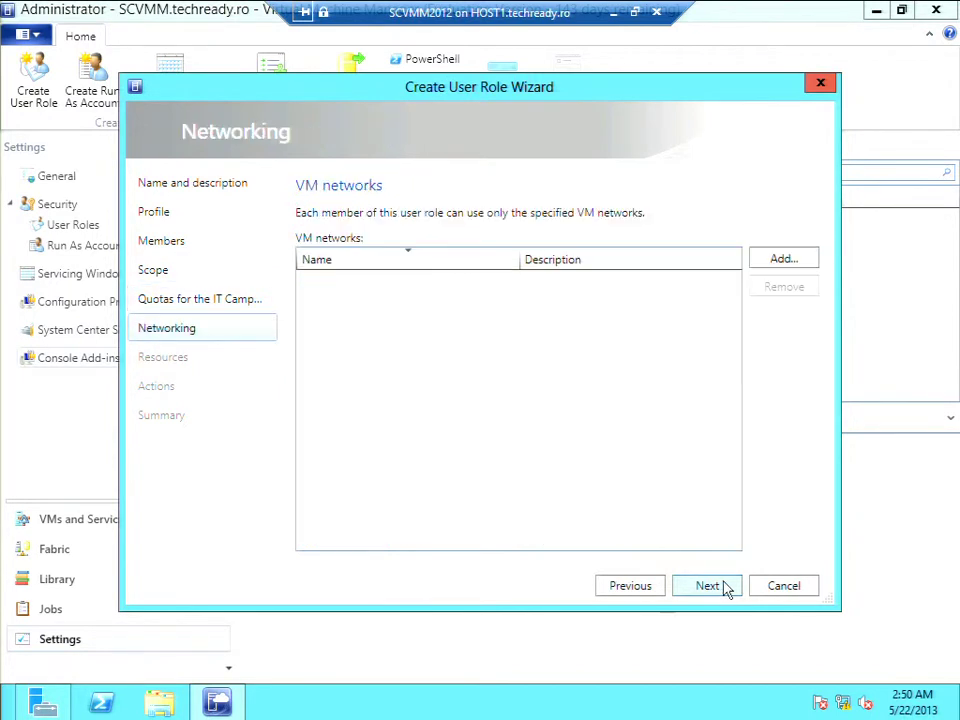
# Step: Add the ITCamp VM network to the user role and continue to the resources
pyautogui.click(782, 261)
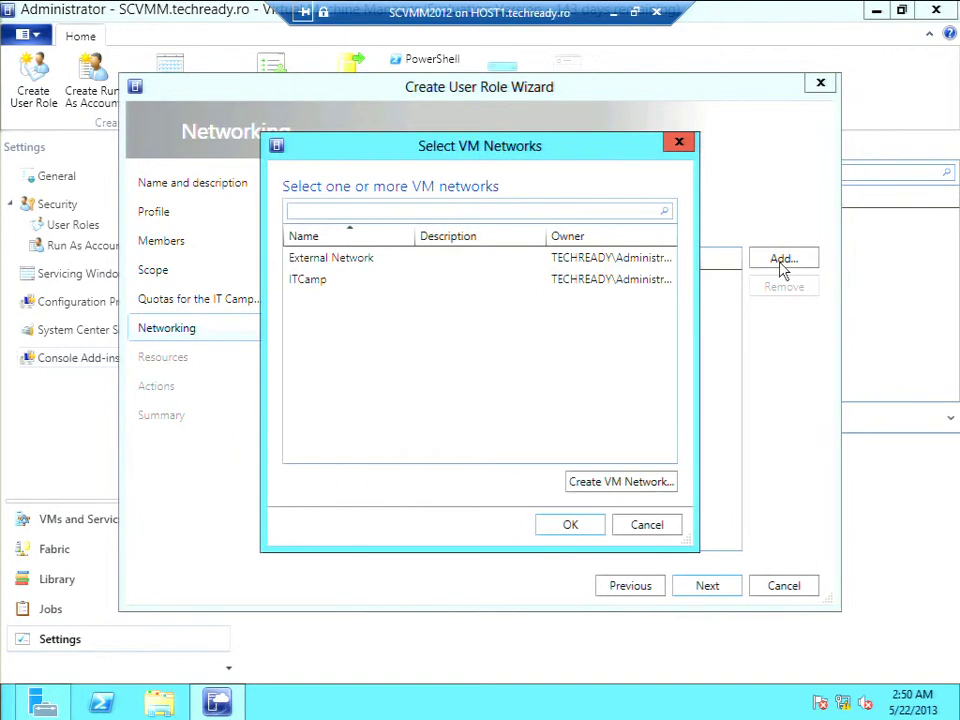
pyautogui.click(317, 282)
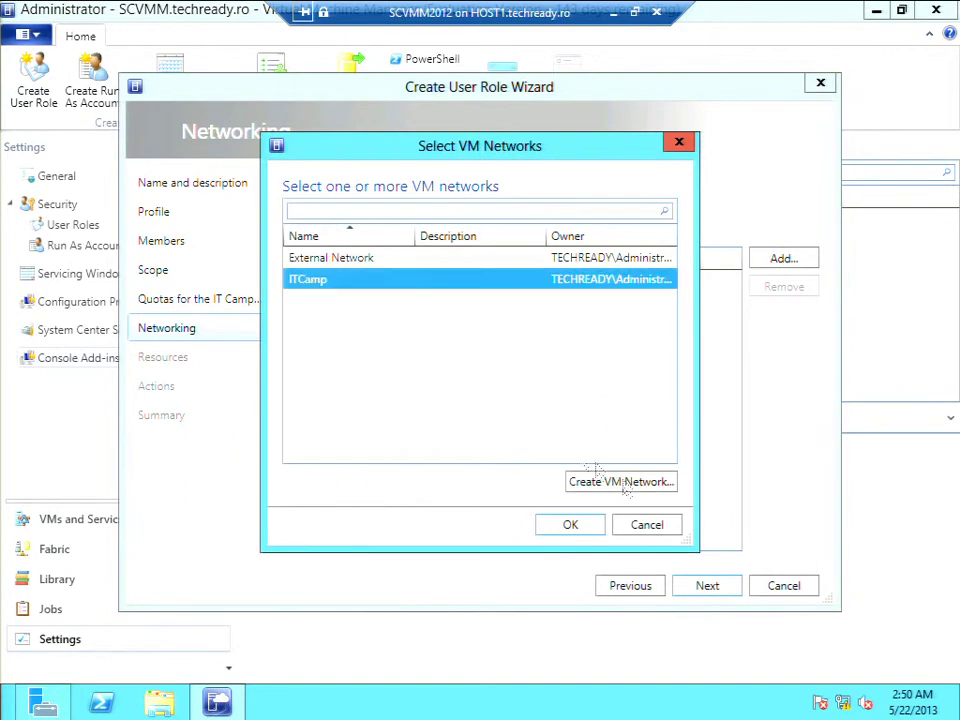
pyautogui.click(579, 527)
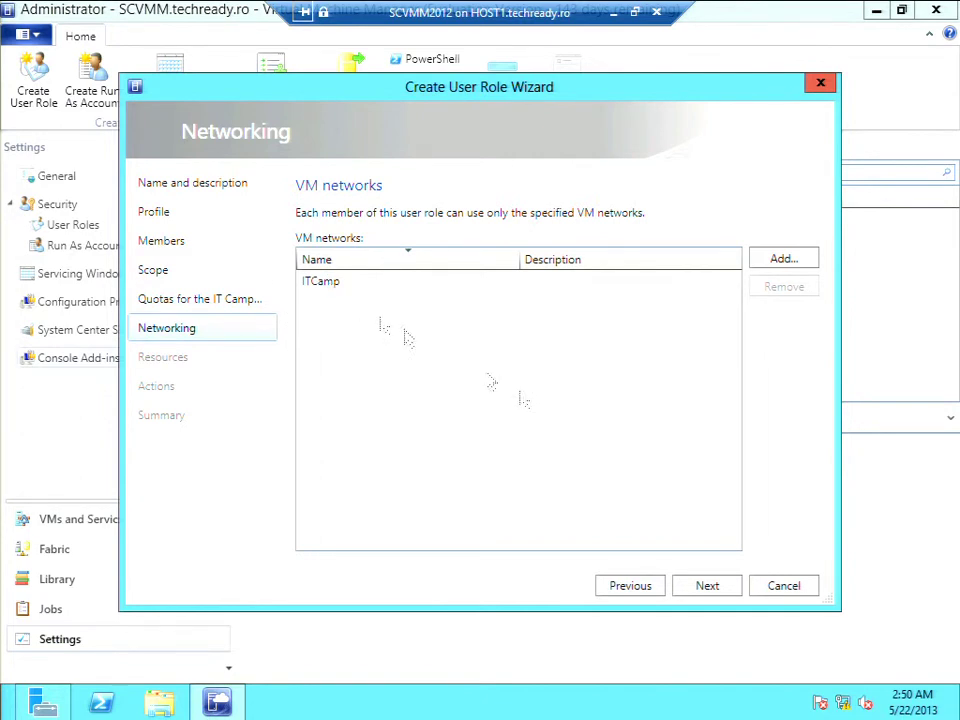
pyautogui.click(707, 590)
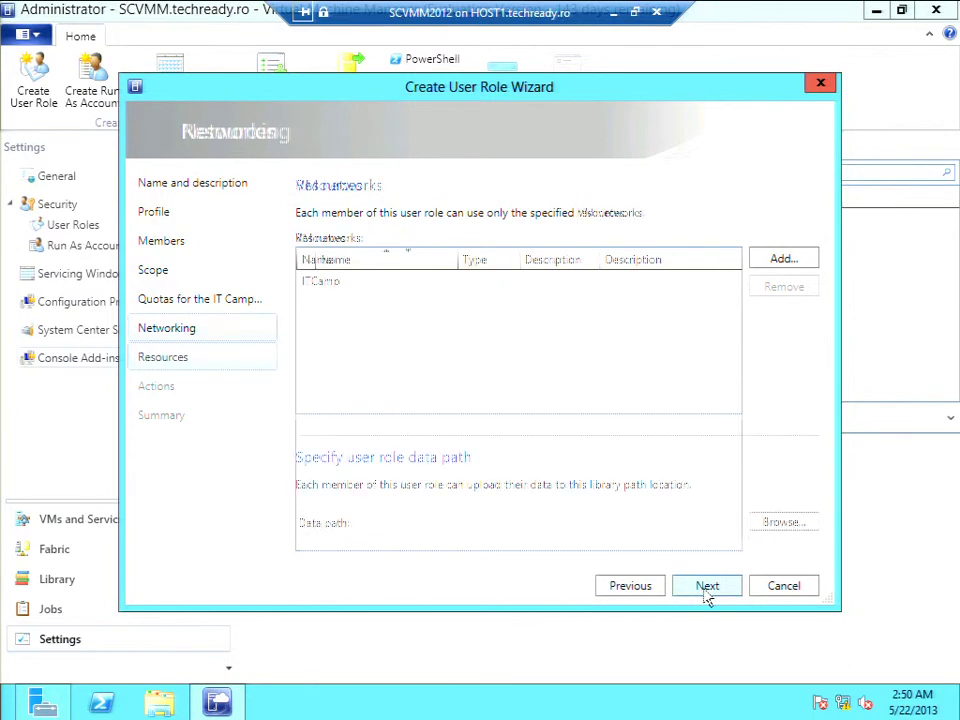
# Step: Add the WindowsServer2012 VM template and the Three-Tier, Two-Tier and TechReady_LOB_Application service templates as role resources, and continue to the permitted actions
pyautogui.click(784, 260)
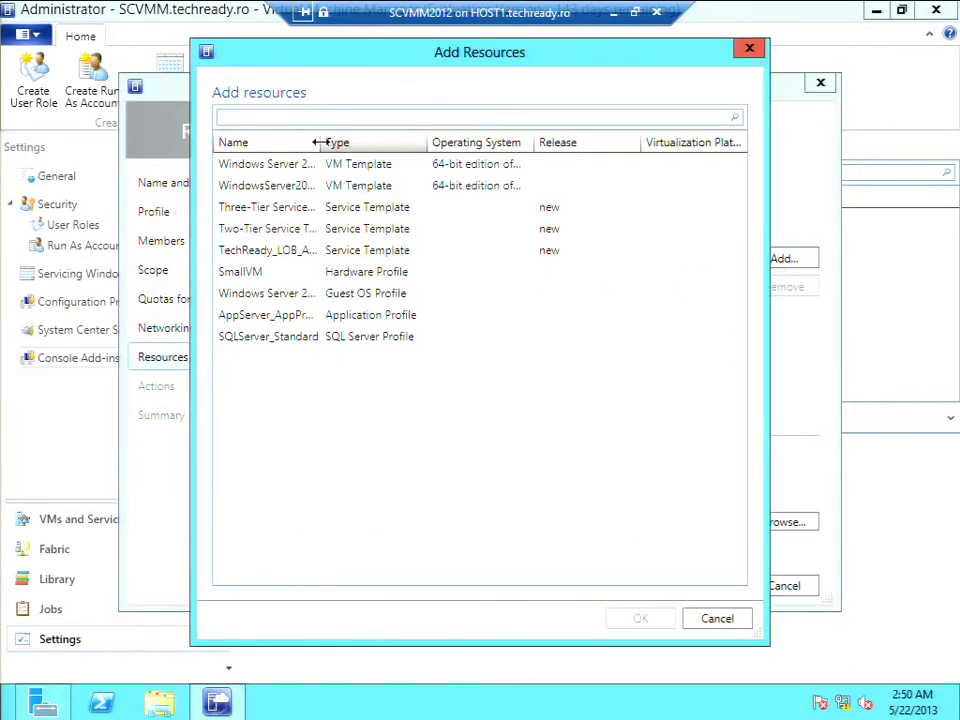
pyautogui.moveTo(379, 142); pyautogui.dragTo(381, 140)
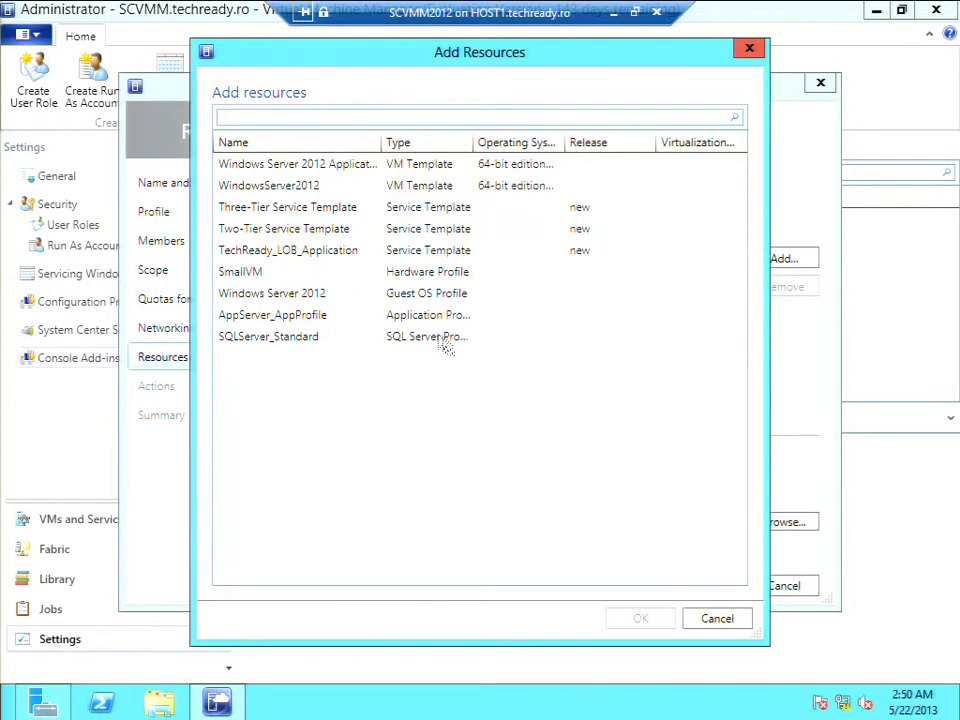
pyautogui.click(285, 193)
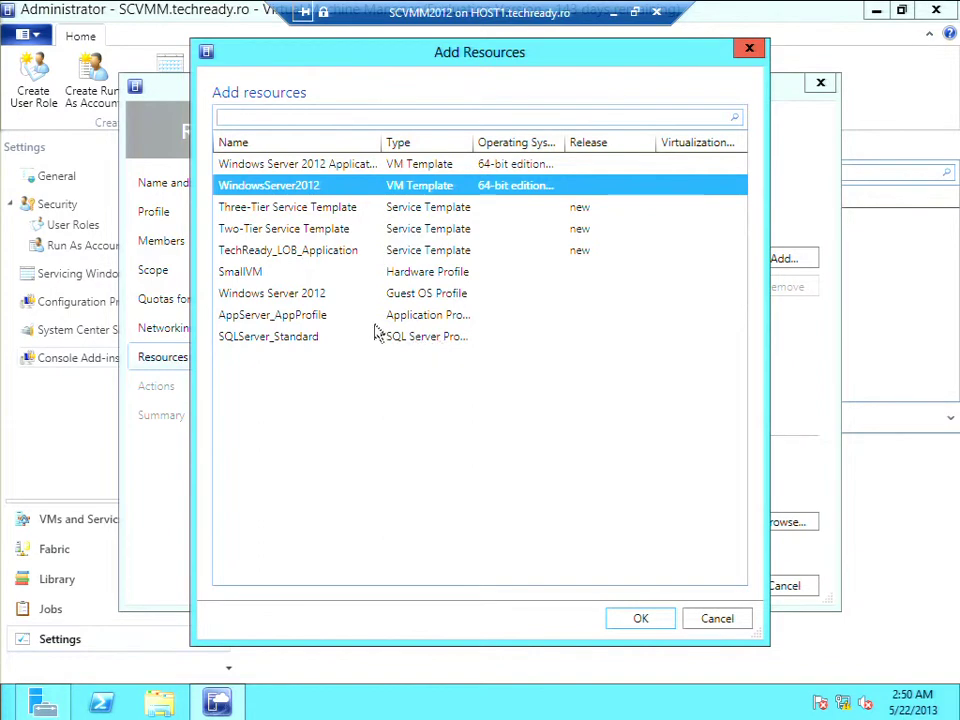
pyautogui.keyDown('ctrl'); pyautogui.click(300, 212); pyautogui.keyUp('ctrl')
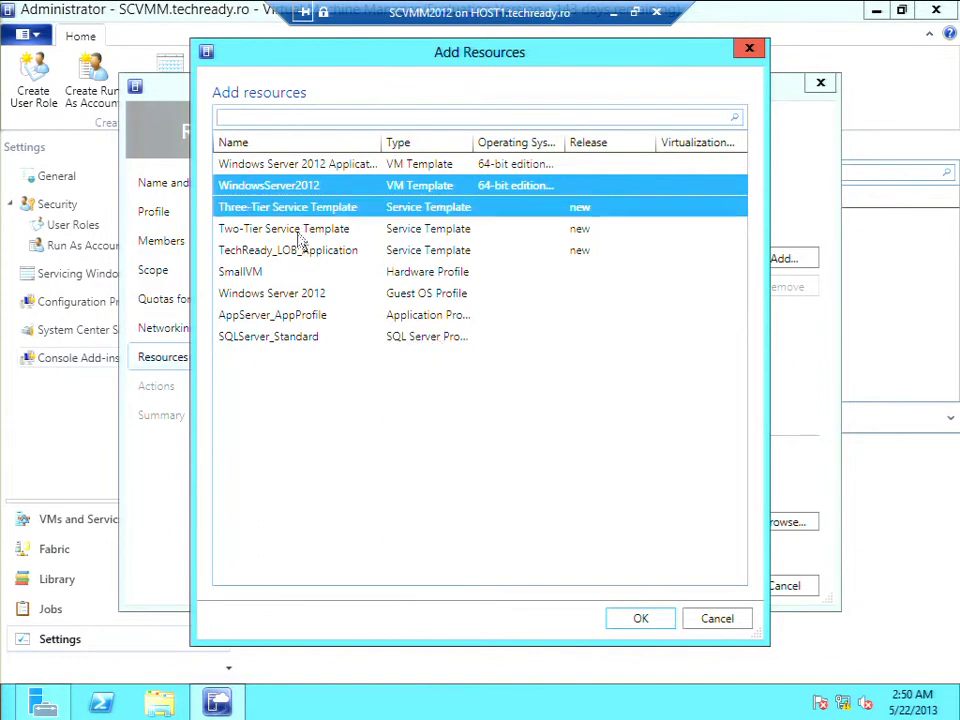
pyautogui.keyDown('ctrl'); pyautogui.click(302, 233); pyautogui.keyUp('ctrl')
pyautogui.keyDown('ctrl'); pyautogui.click(305, 254); pyautogui.keyUp('ctrl')
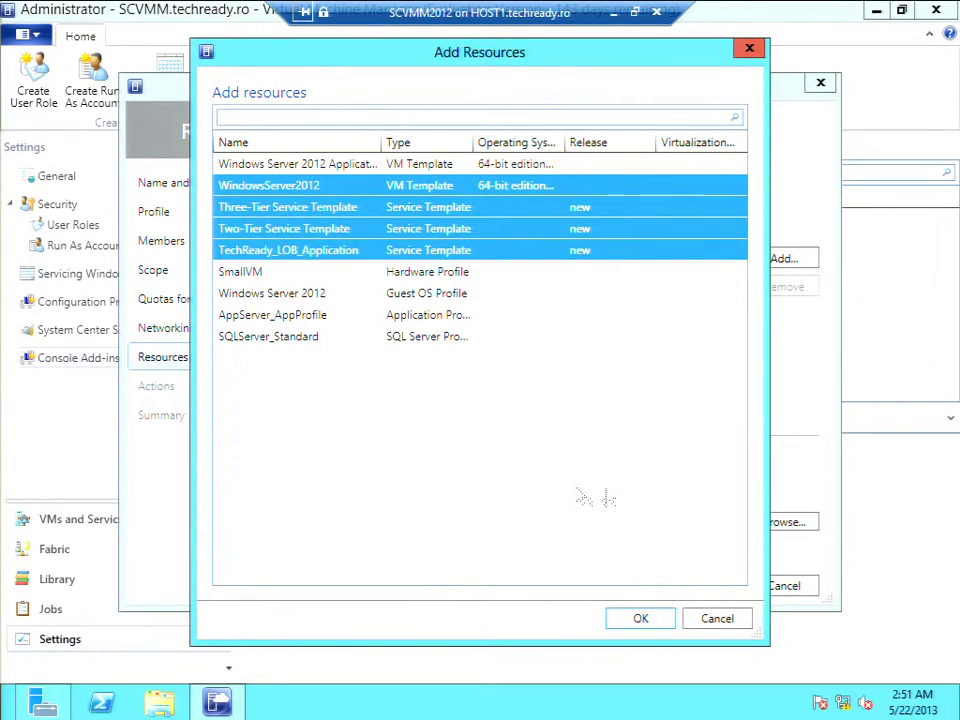
pyautogui.click(640, 619)
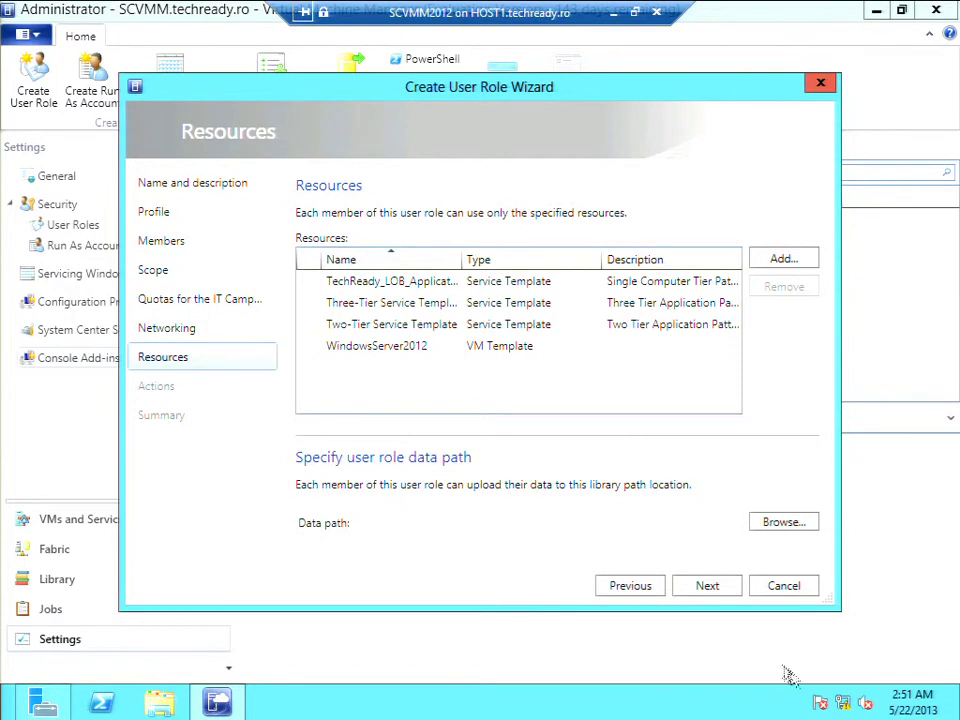
pyautogui.click(709, 592)
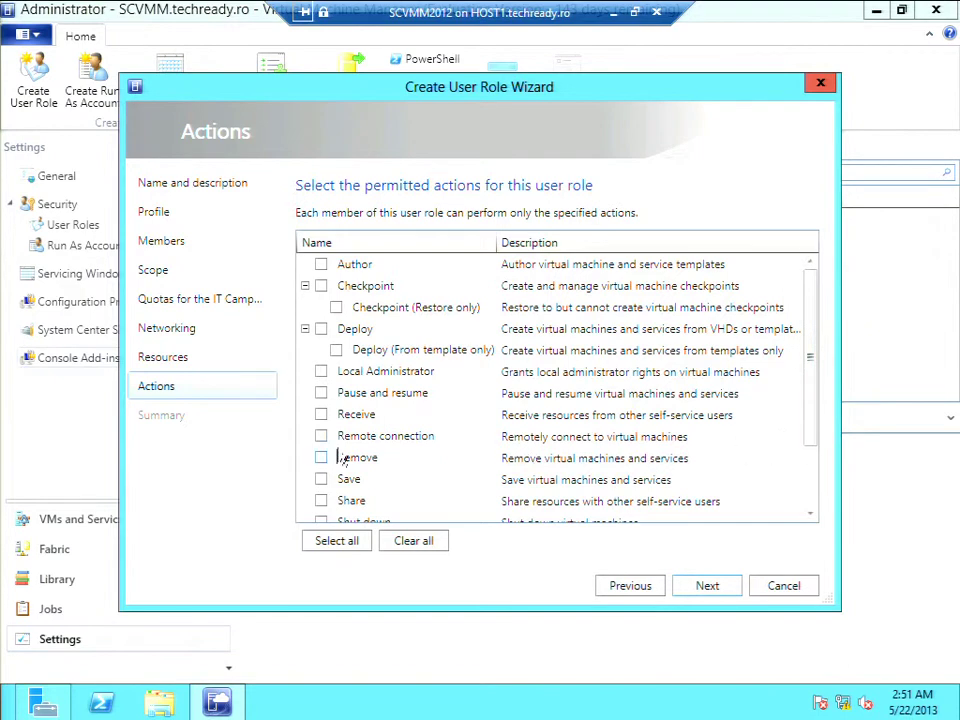
# Step: Permit the Local Administrator, Pause and resume, Shut down, Start and Stop actions for the user role
pyautogui.click(321, 372)
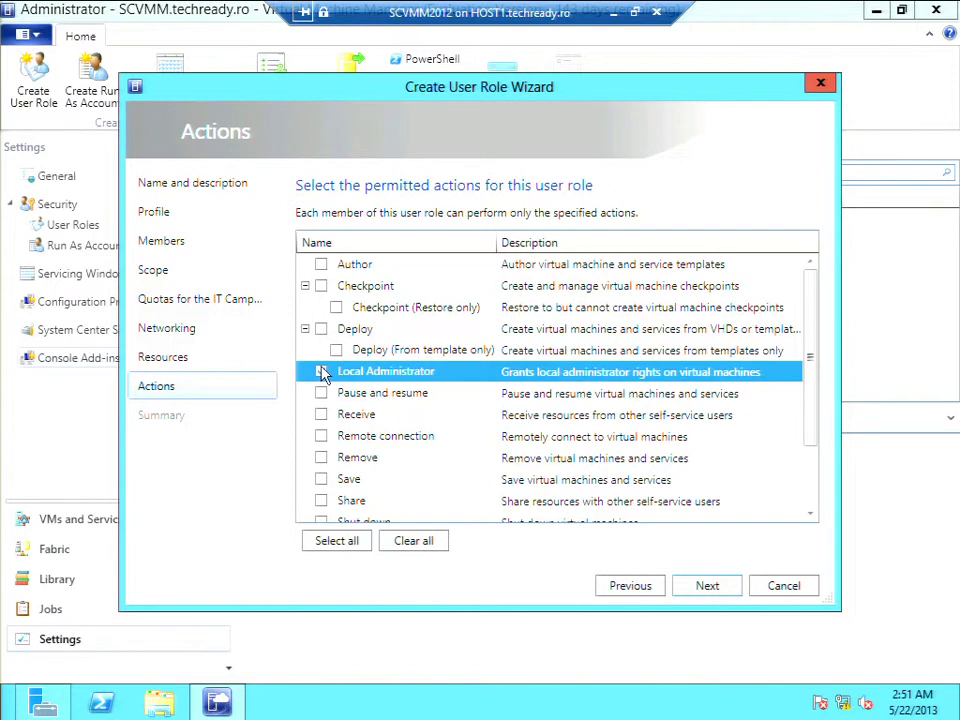
pyautogui.click(321, 372)
pyautogui.click(321, 397)
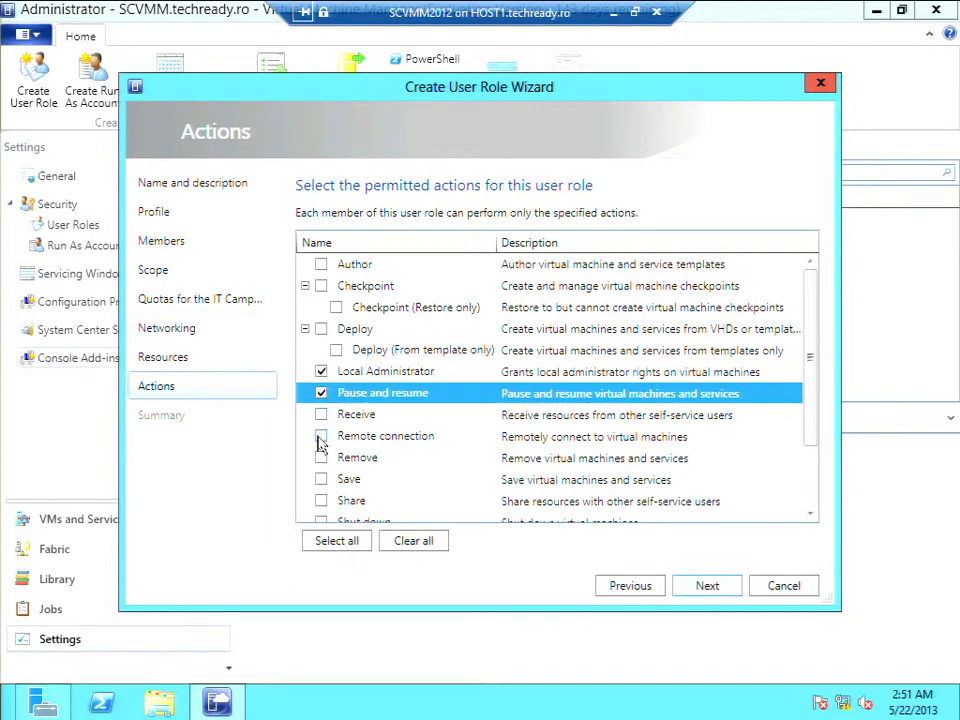
pyautogui.scroll(-2, 573, 423)
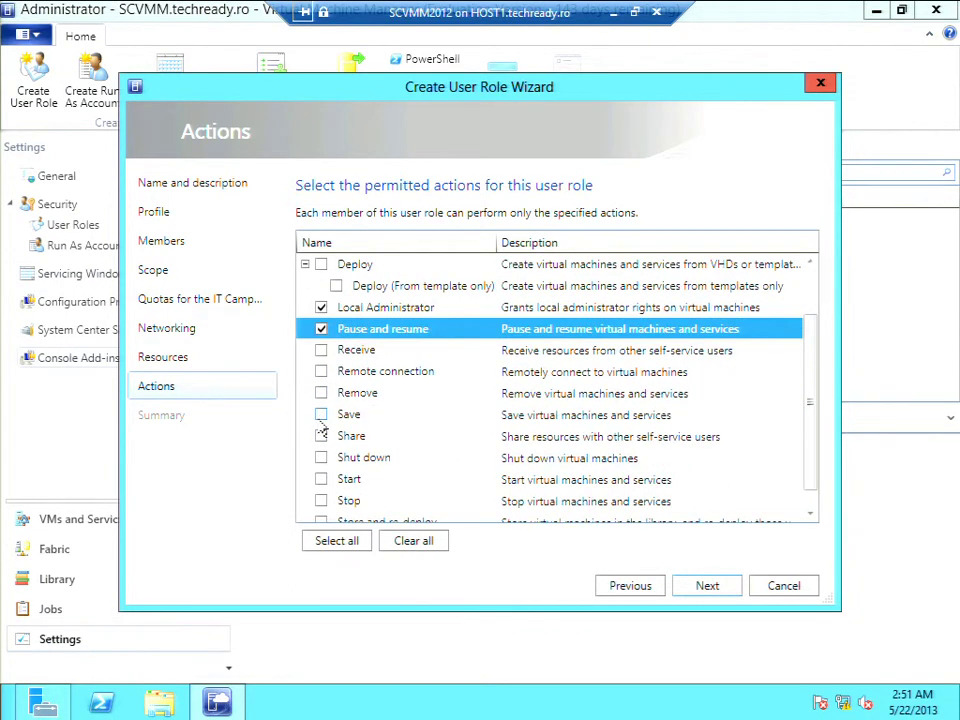
pyautogui.click(321, 458)
pyautogui.click(321, 479)
pyautogui.click(321, 500)
# Step: Also permit the Remove, Remote connection and Deploy actions, and continue to the Run As accounts
pyautogui.scroll(-1, 395, 490)
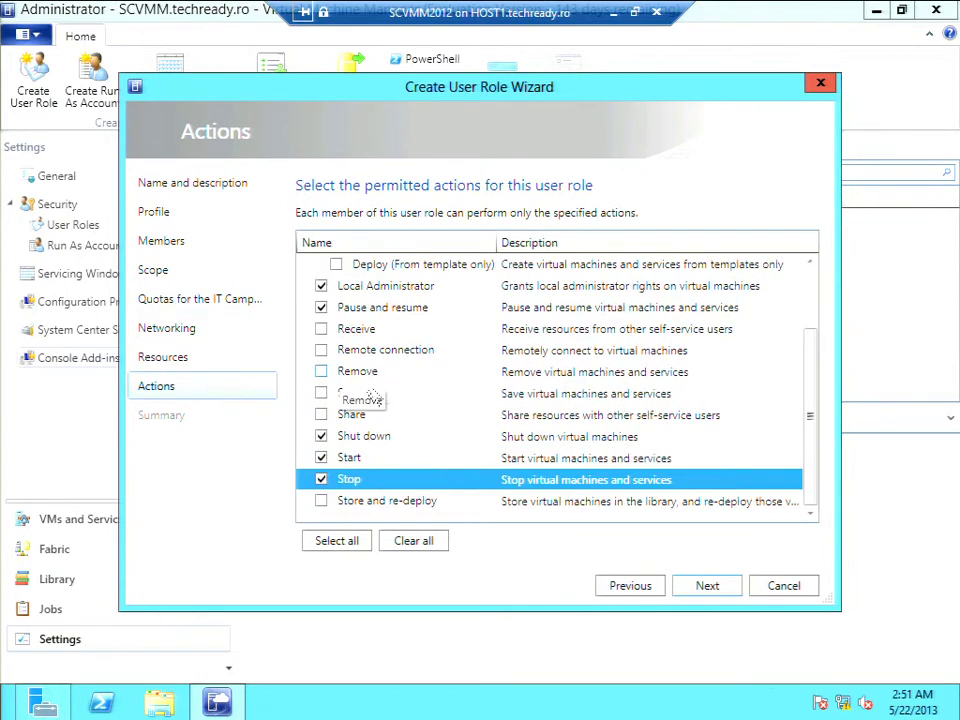
pyautogui.click(321, 371)
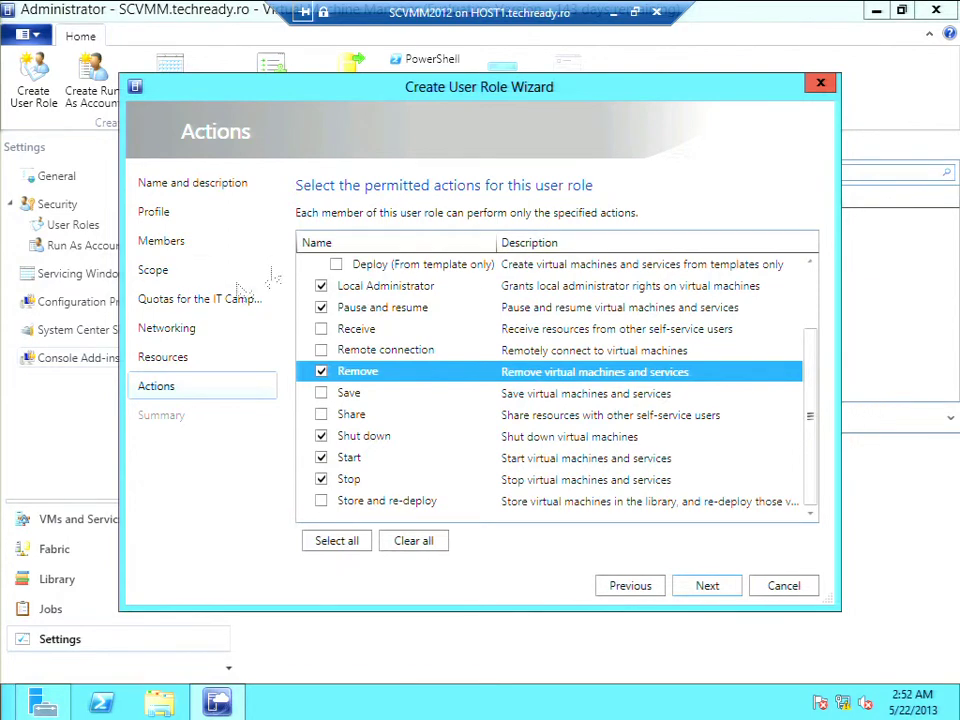
pyautogui.scroll(2, 696, 428)
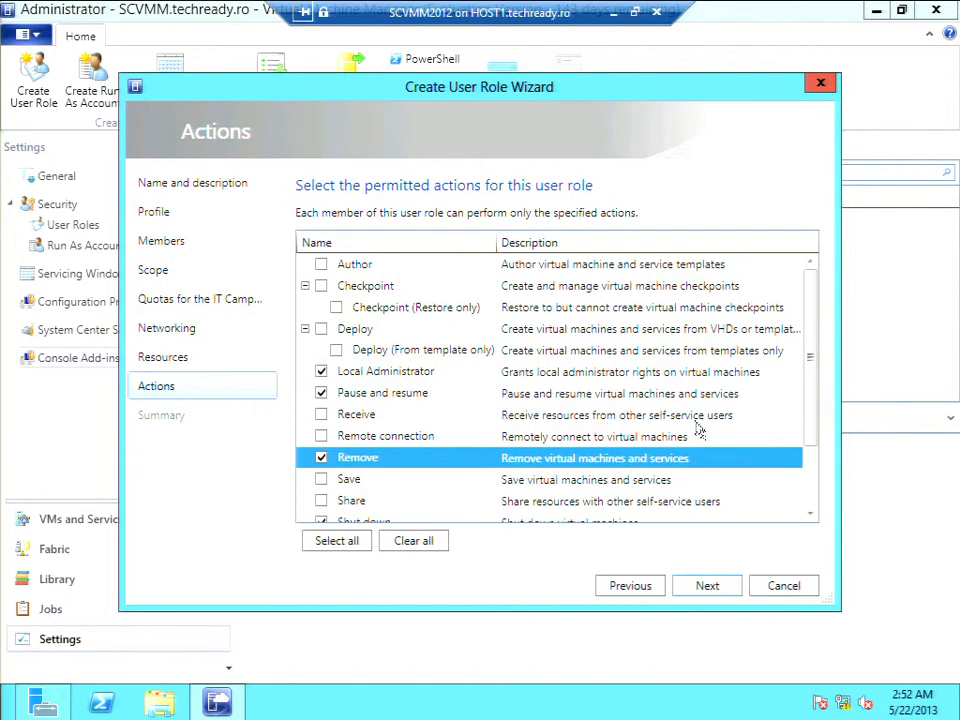
pyautogui.click(322, 437)
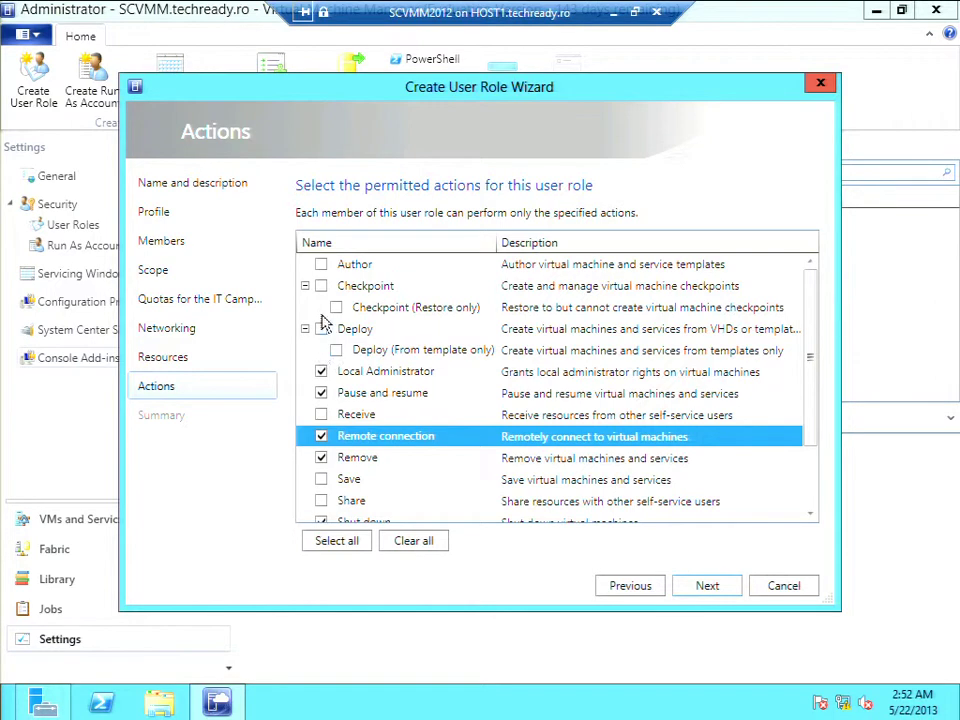
pyautogui.click(321, 330)
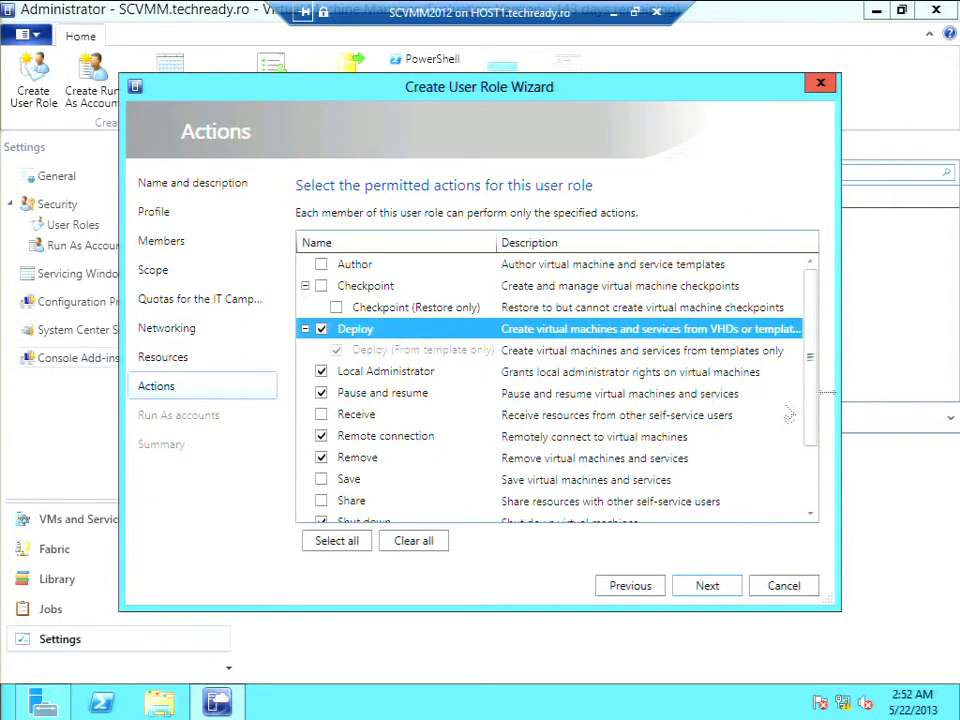
pyautogui.scroll(-2, 788, 412)
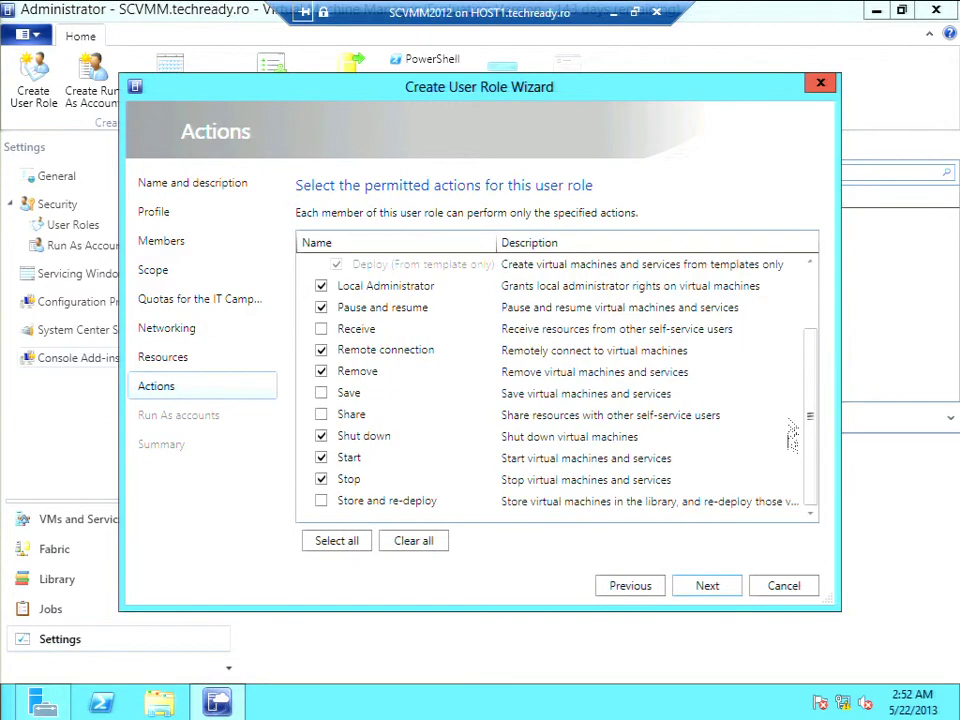
pyautogui.click(710, 588)
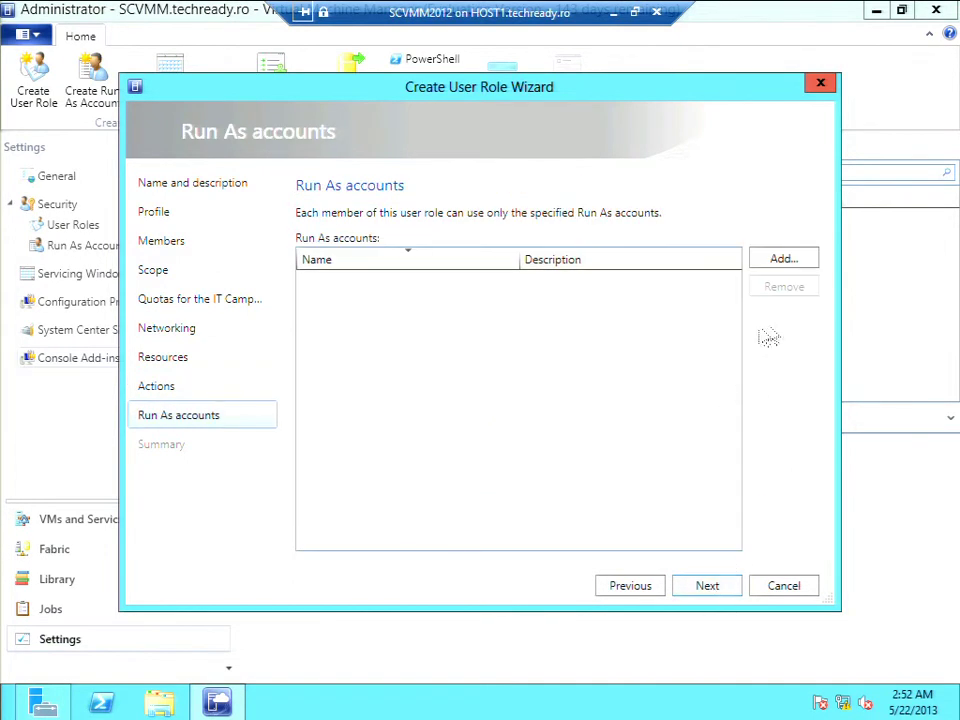
# Step: Check the available Run As accounts without adding any, create the user role and close the jobs window
pyautogui.click(783, 261)
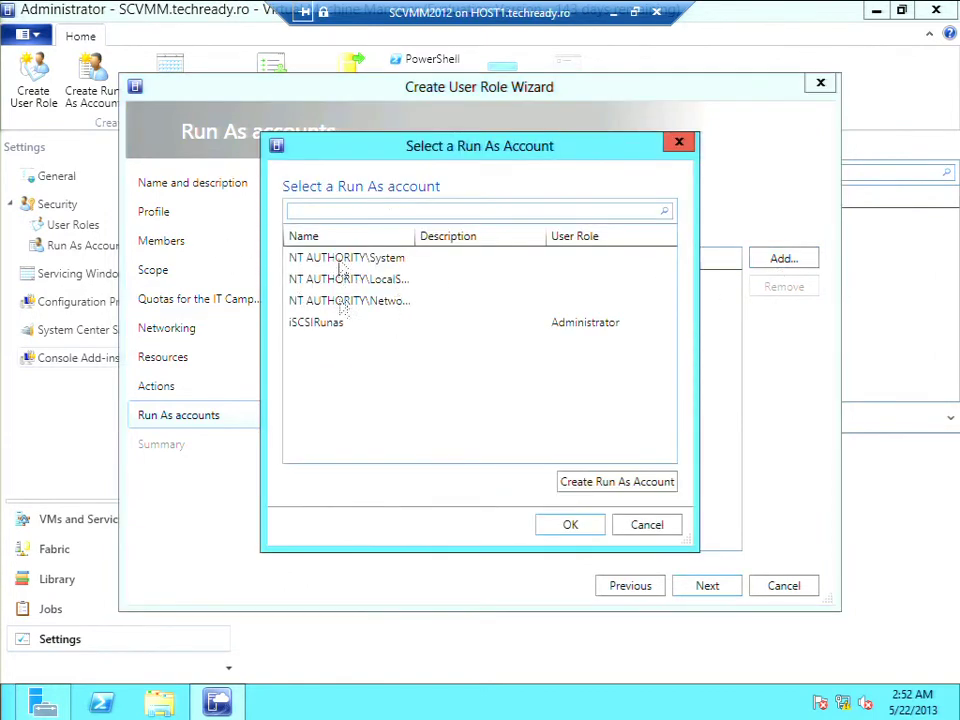
pyautogui.click(664, 526)
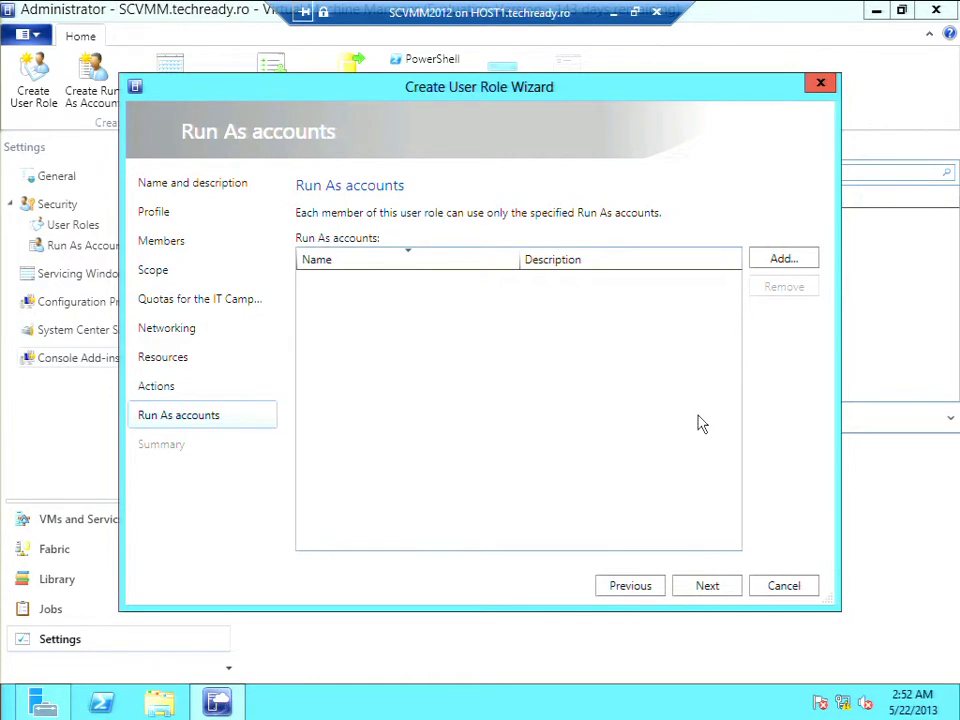
pyautogui.click(714, 590)
pyautogui.click(727, 589)
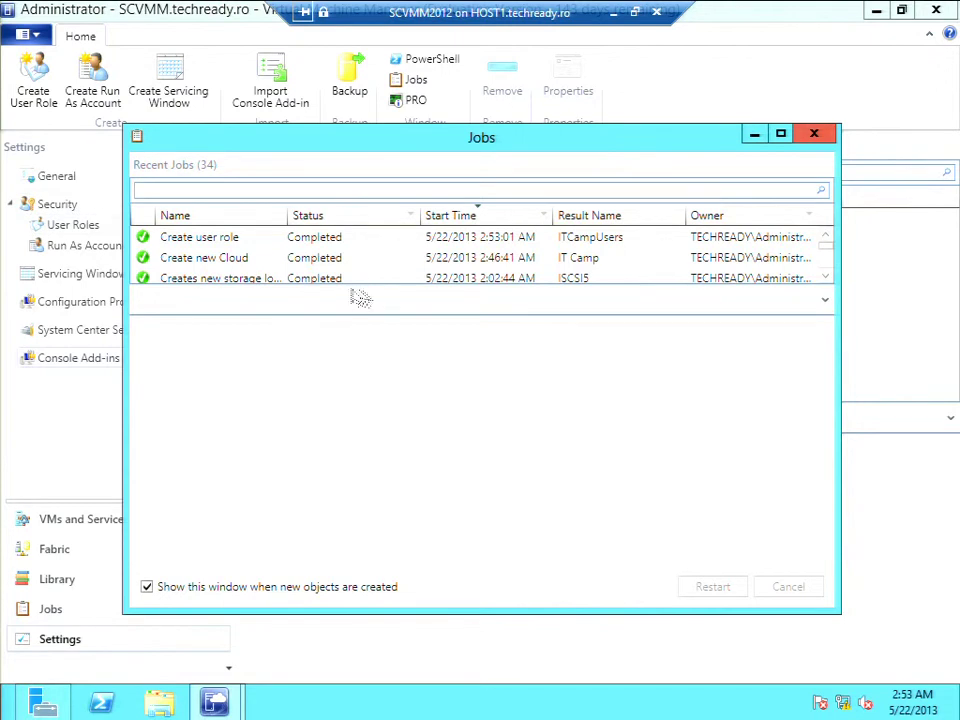
pyautogui.click(816, 134)
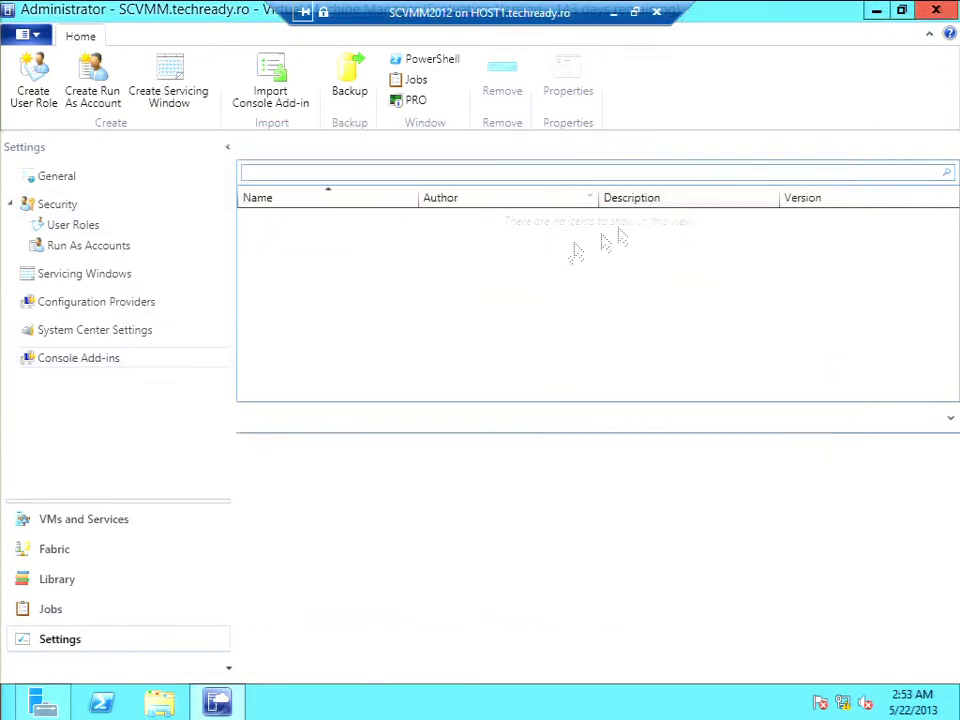
# Step: From the user roles list, start a new role named DelegatedAdminITCamp with the Fabric Administrator (Delegated Administrator) profile
pyautogui.click(70, 224)
pyautogui.click(284, 244)
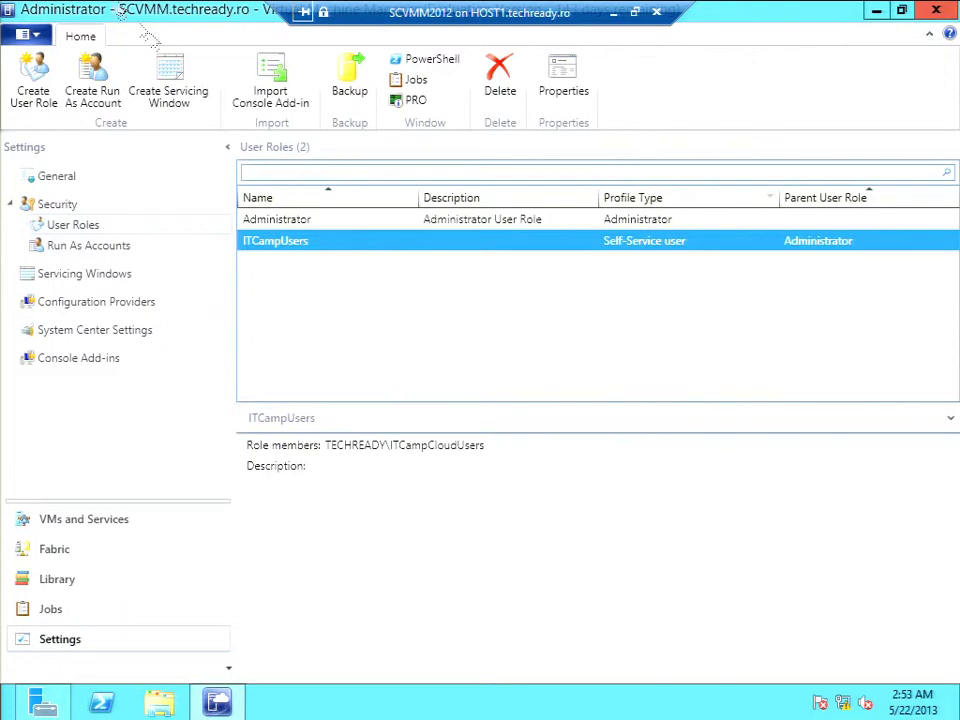
pyautogui.click(16, 80)
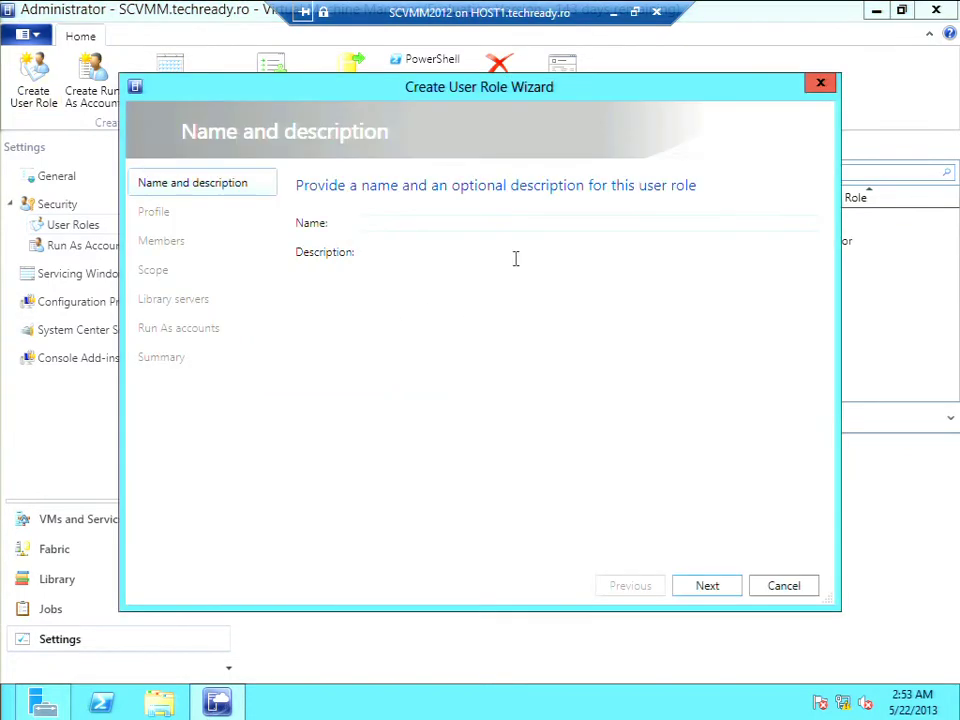
pyautogui.write('DelegatedAdminITCamp')
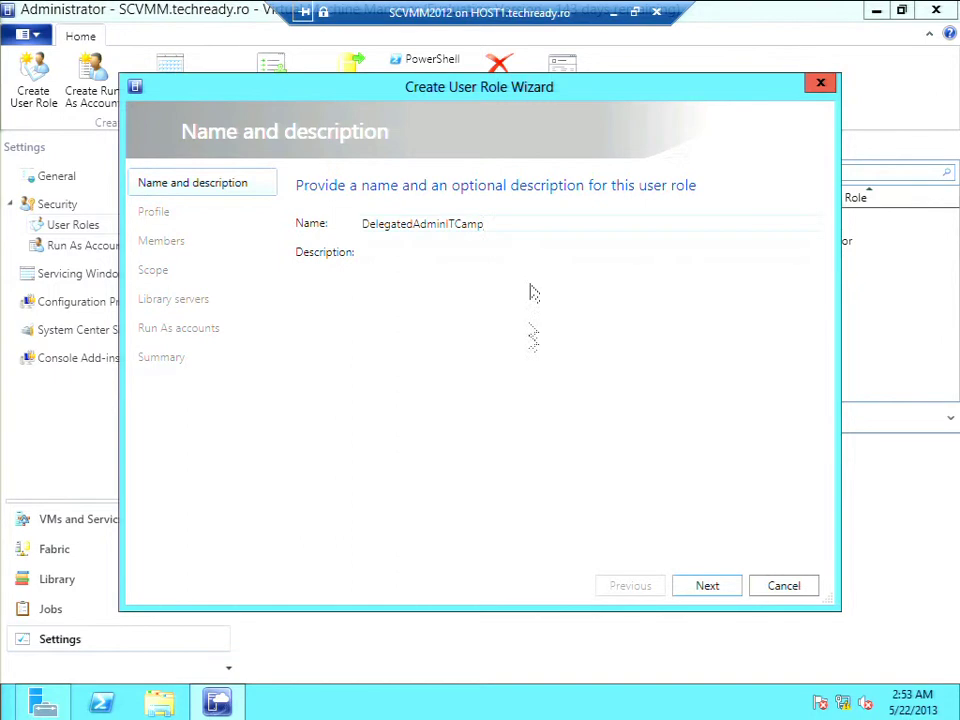
pyautogui.click(720, 580)
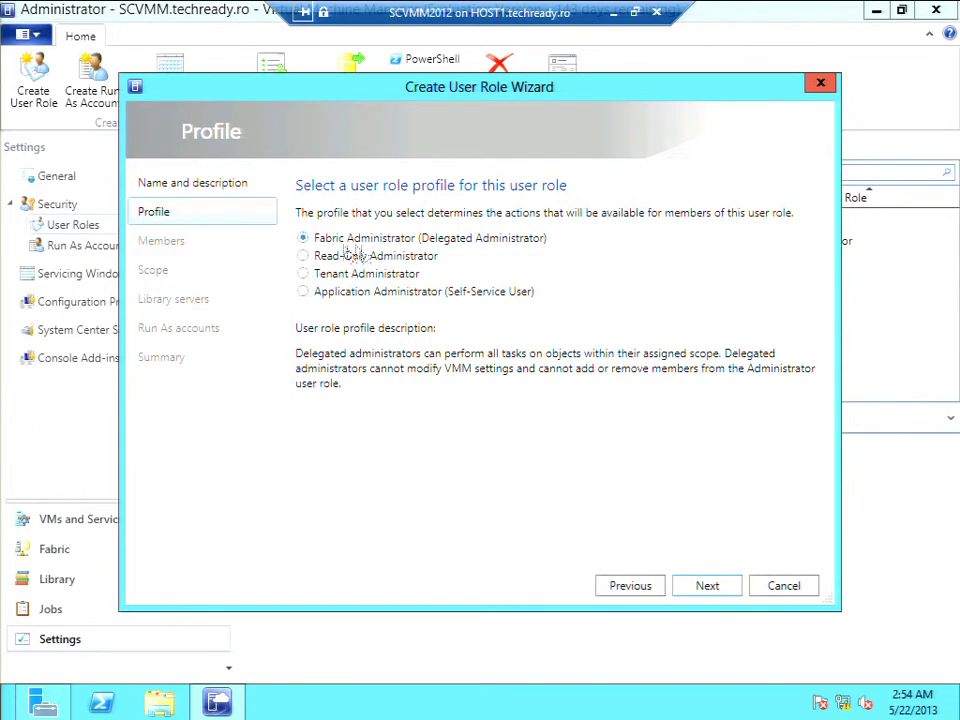
pyautogui.click(706, 586)
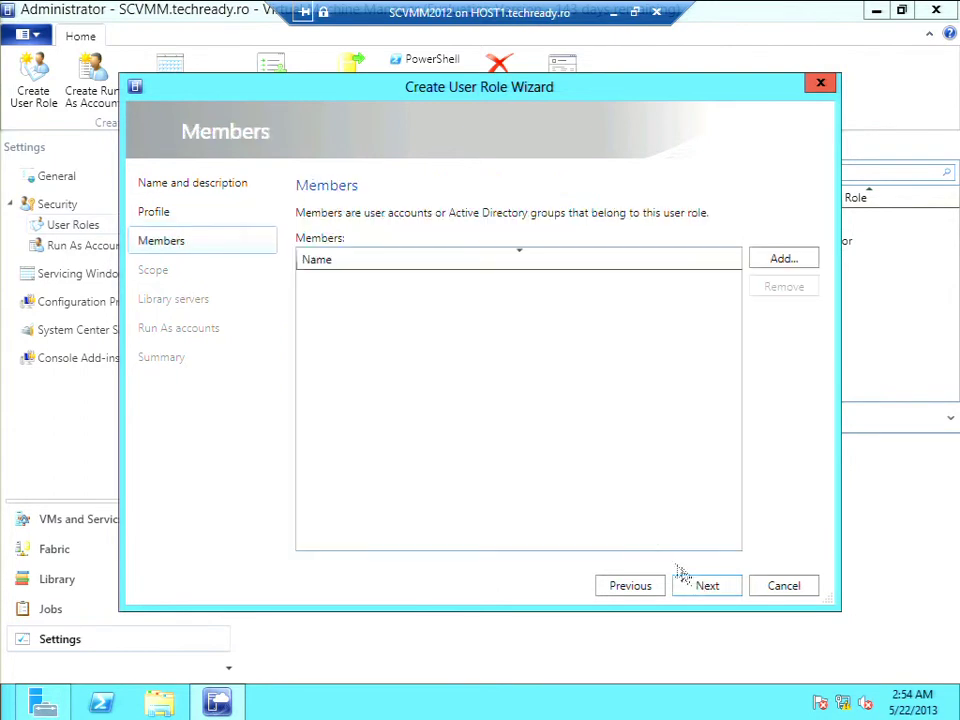
# Step: Add the ITCampCloudUsers group from techready.ro as a member of the new role and continue to the scope
pyautogui.click(783, 260)
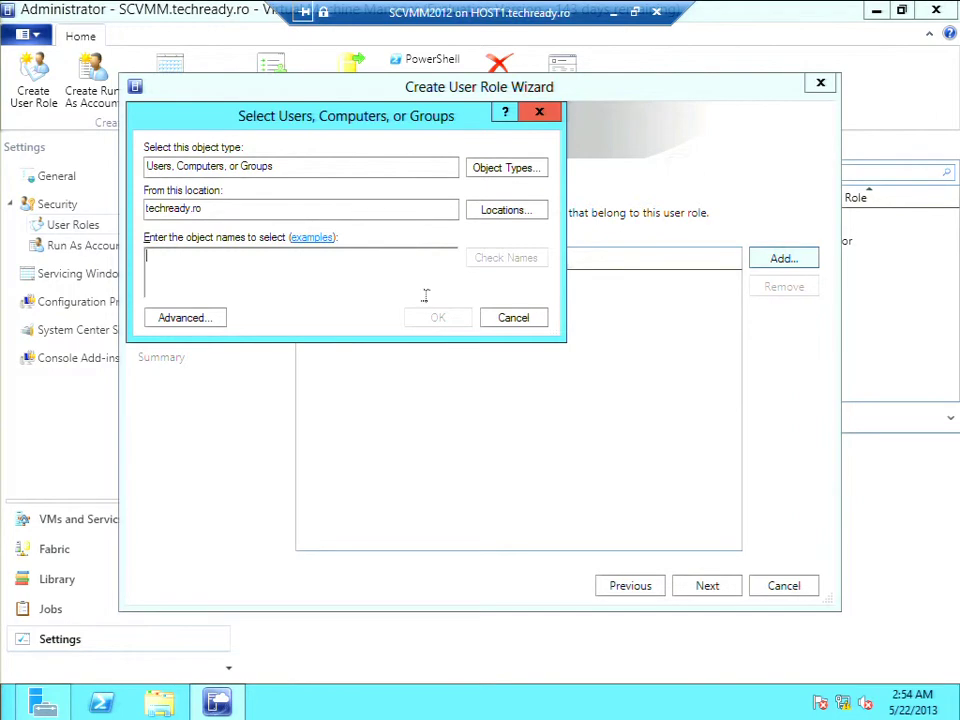
pyautogui.click(512, 318)
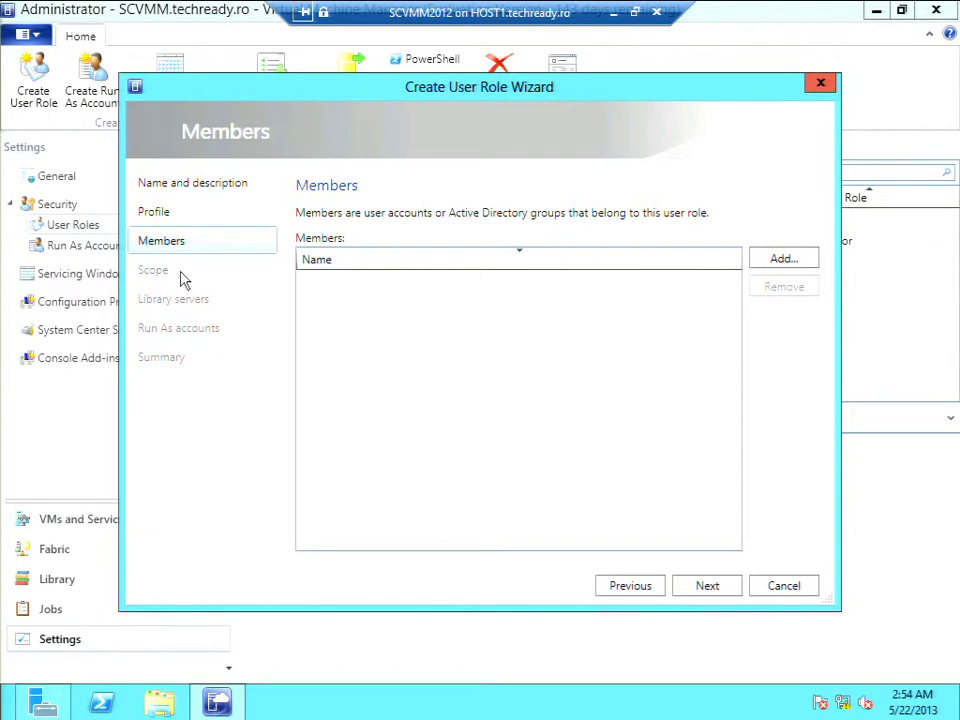
pyautogui.click(790, 261)
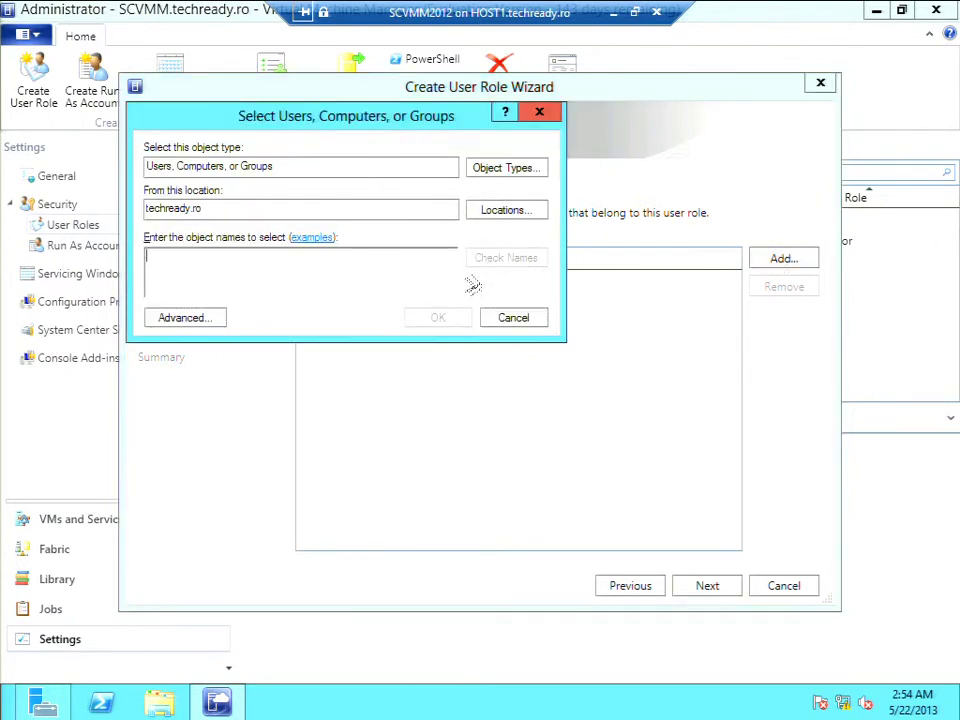
pyautogui.write('ITP')
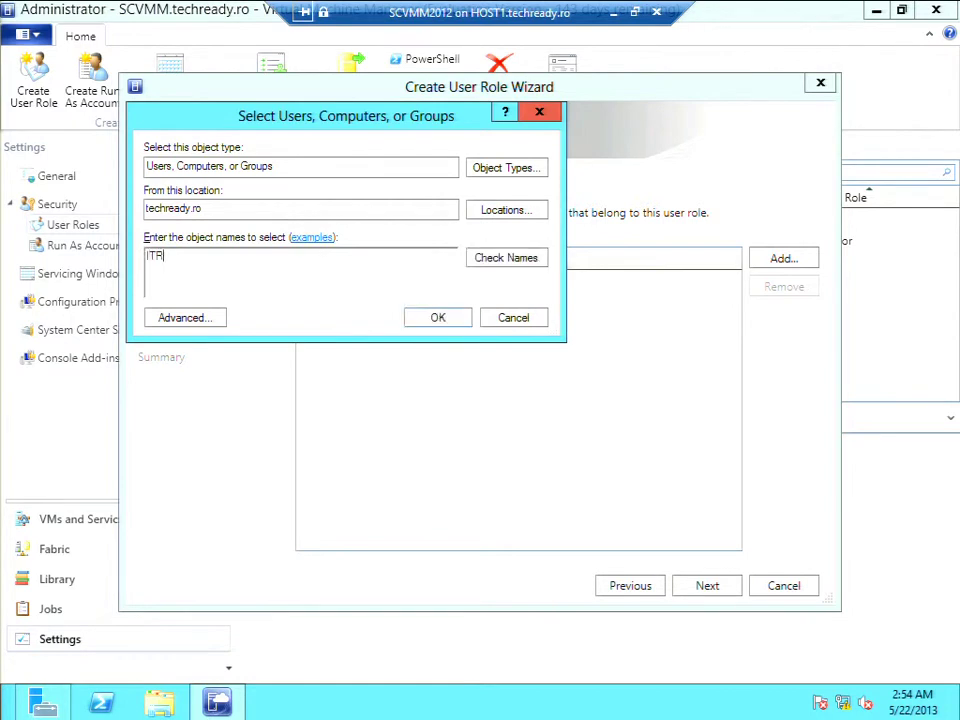
pyautogui.press('BackSpace')
pyautogui.press('BackSpace')
pyautogui.press('BackSpace')
pyautogui.write('IT')
pyautogui.click(504, 257)
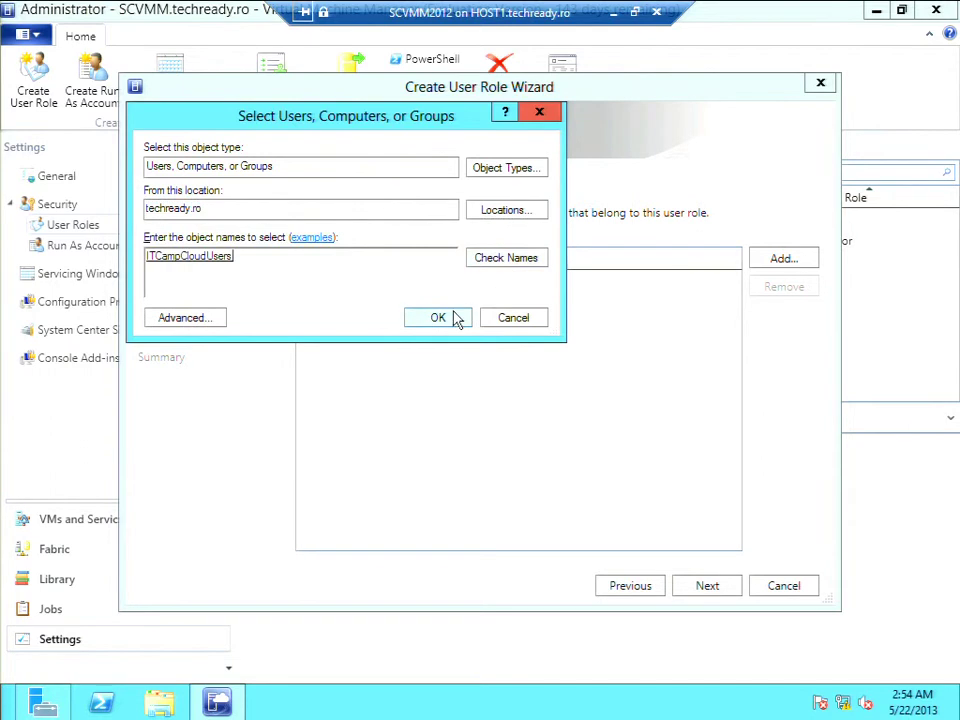
pyautogui.click(452, 317)
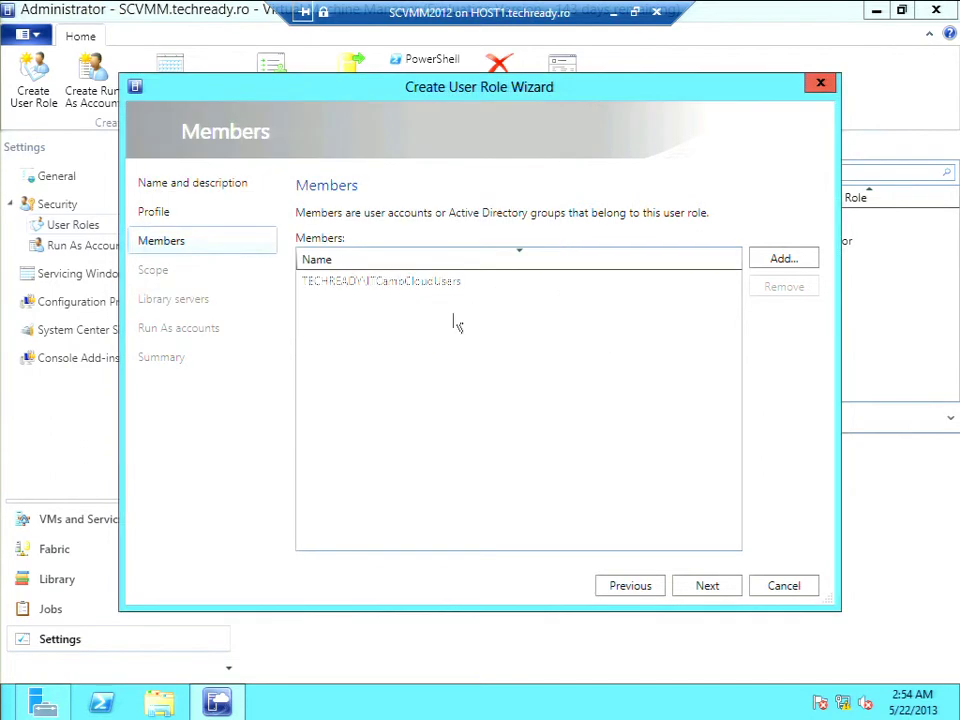
pyautogui.click(708, 580)
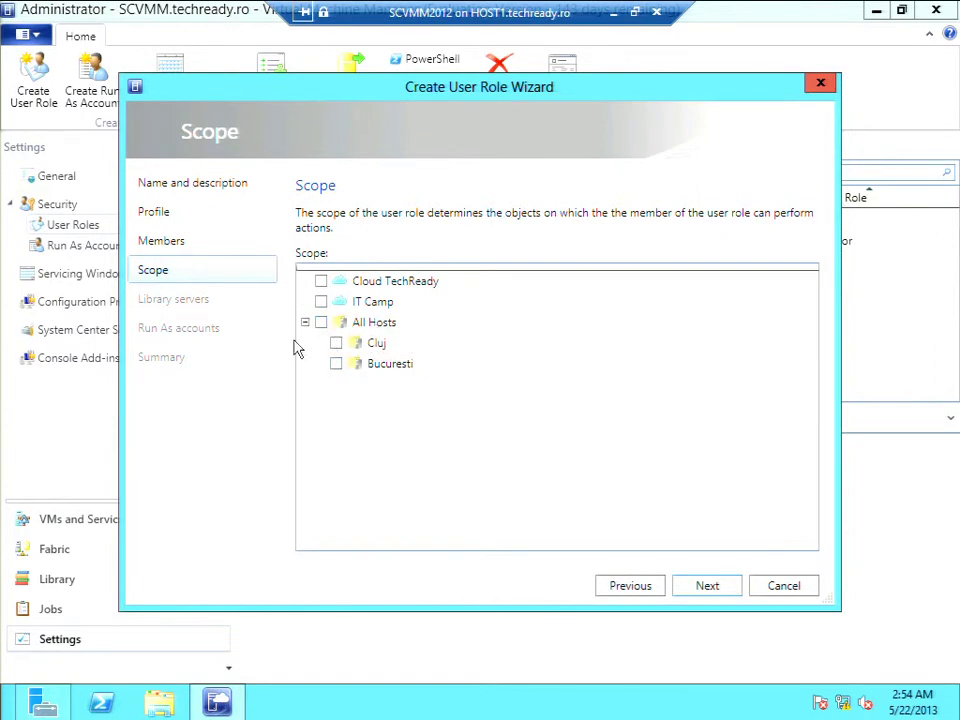
# Step: Limit the new role's scope to the Cluj host group, and abandon the role creation without saving
pyautogui.click(336, 343)
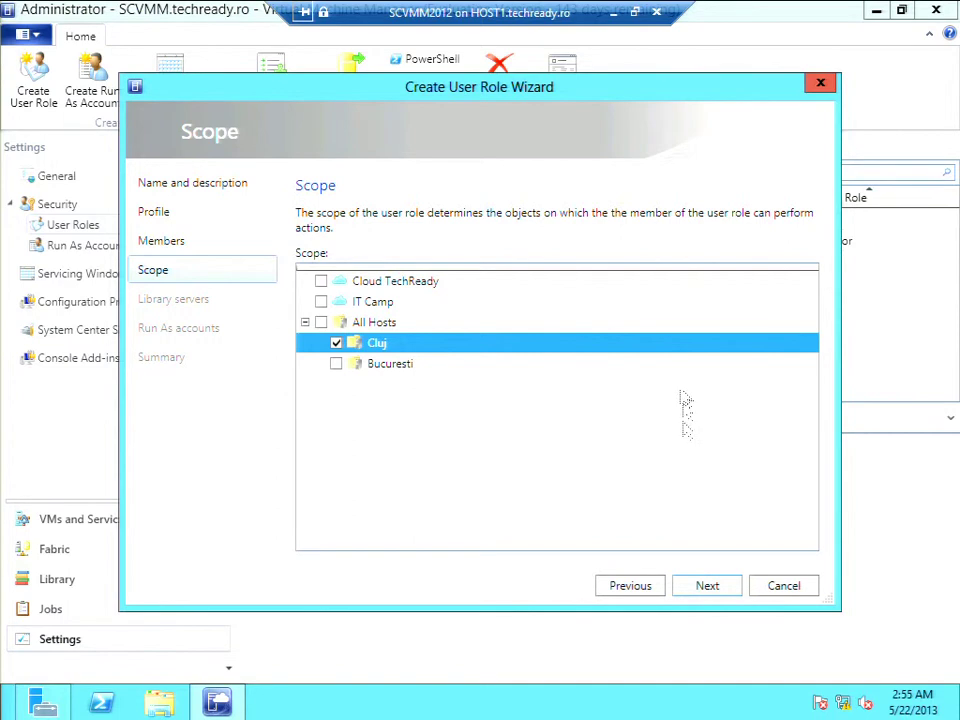
pyautogui.click(806, 592)
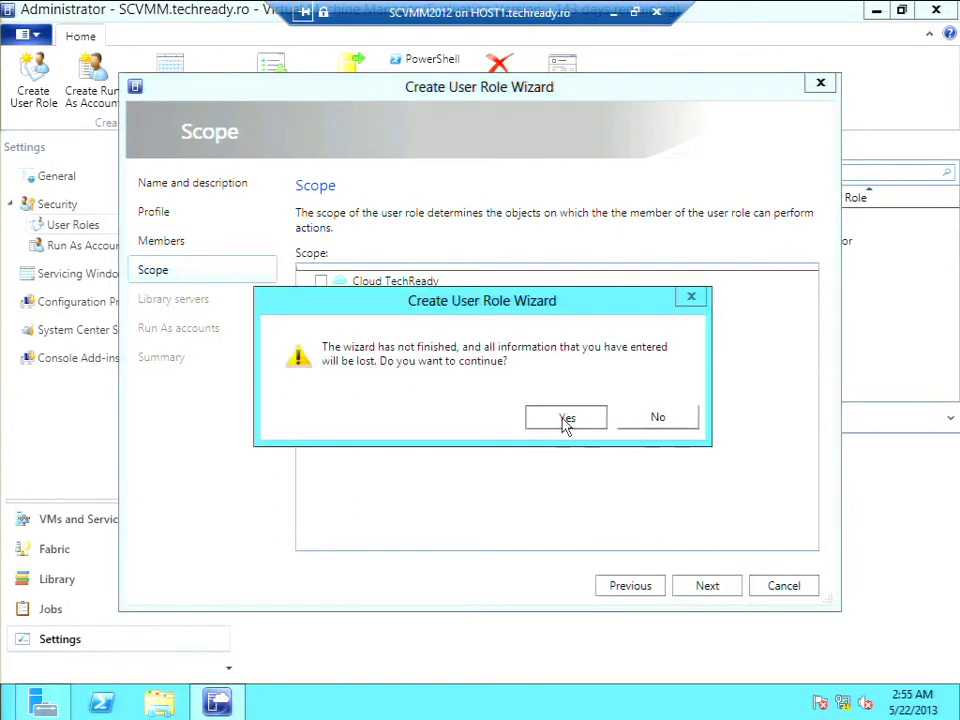
pyautogui.click(566, 422)
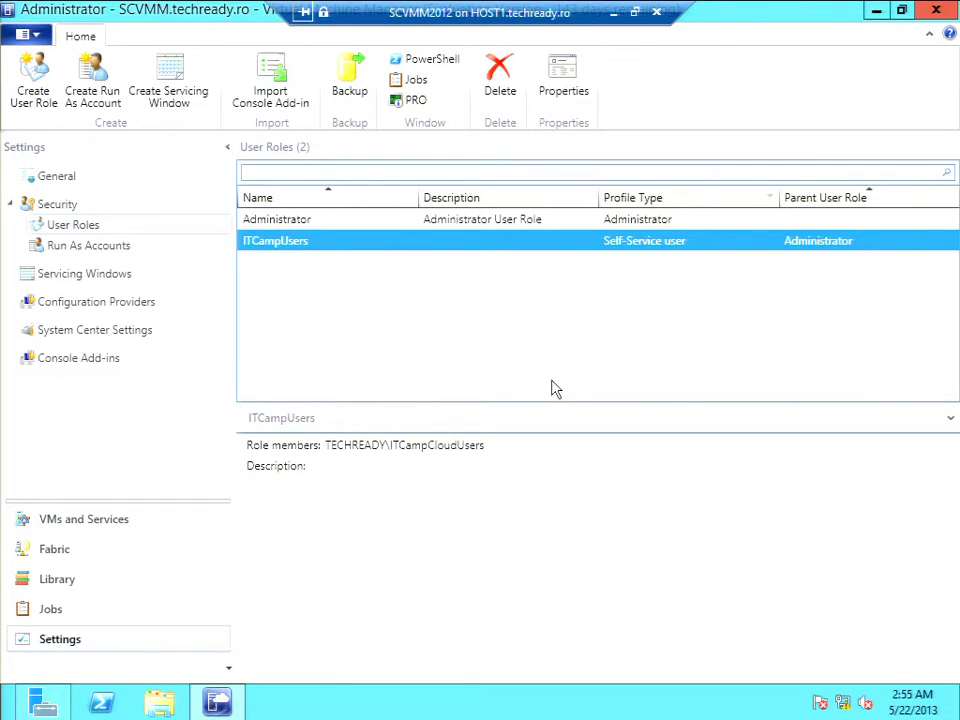
# Step: Examine the VM networks assigned in the ITCampUsers role's properties and close them without changes
pyautogui.rightClick(315, 250)
pyautogui.click(354, 281)
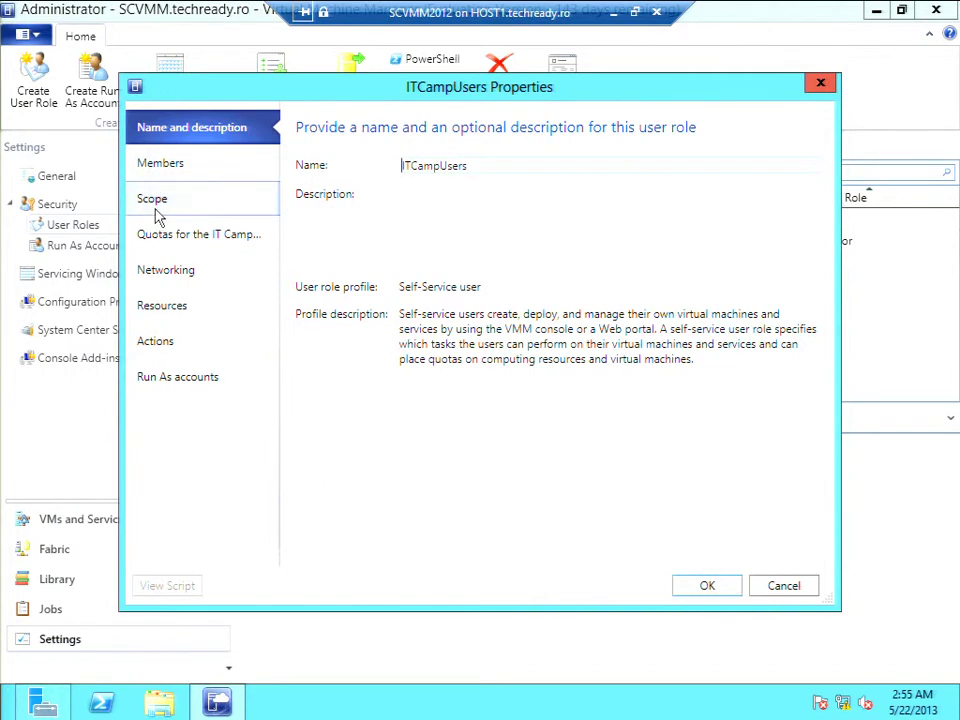
pyautogui.click(170, 278)
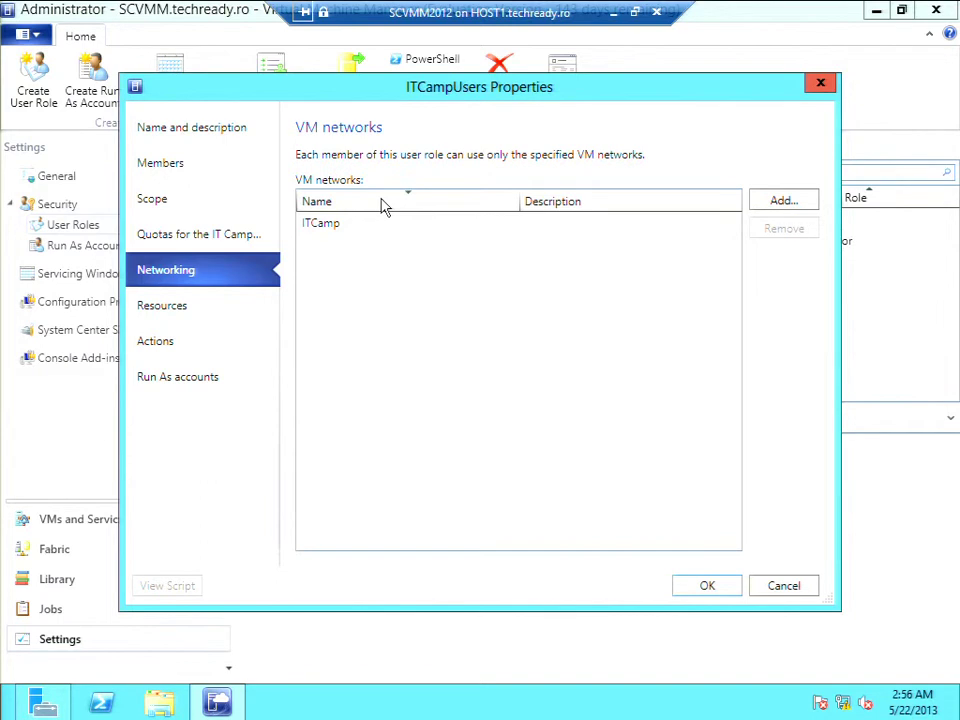
pyautogui.click(808, 590)
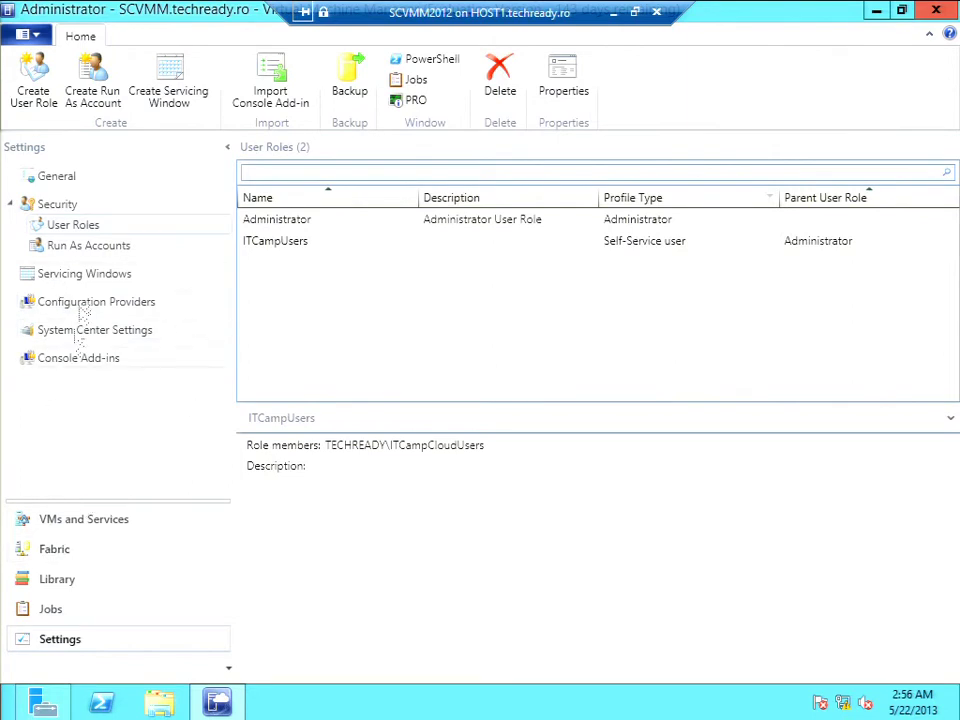
# Step: Open the properties of the TEST1 virtual machine on host2 in the Bucuresti host group
pyautogui.click(75, 522)
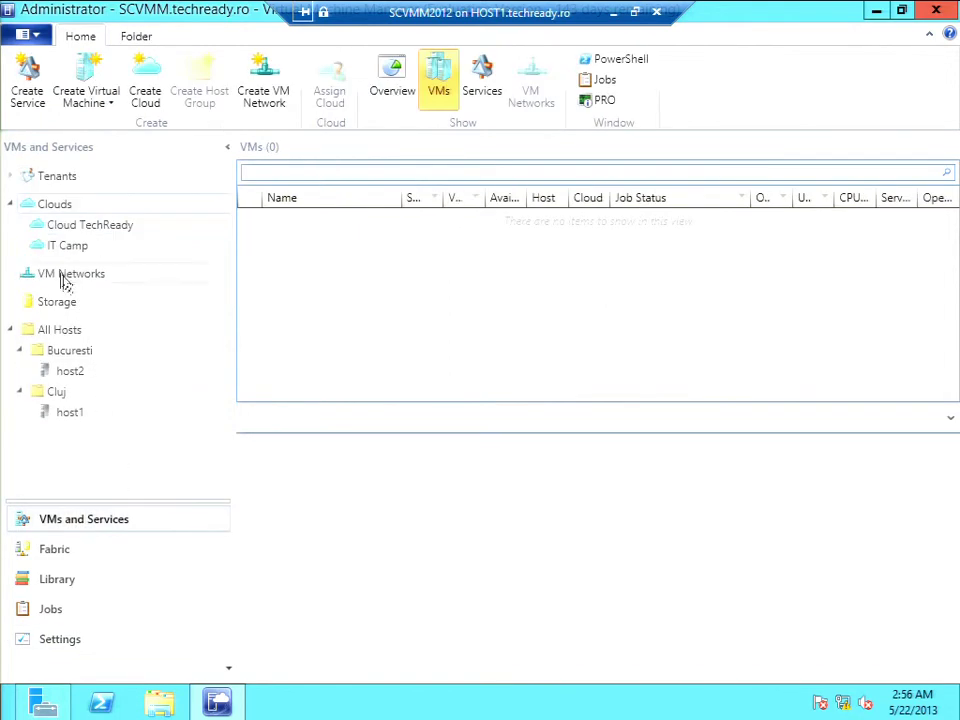
pyautogui.click(62, 371)
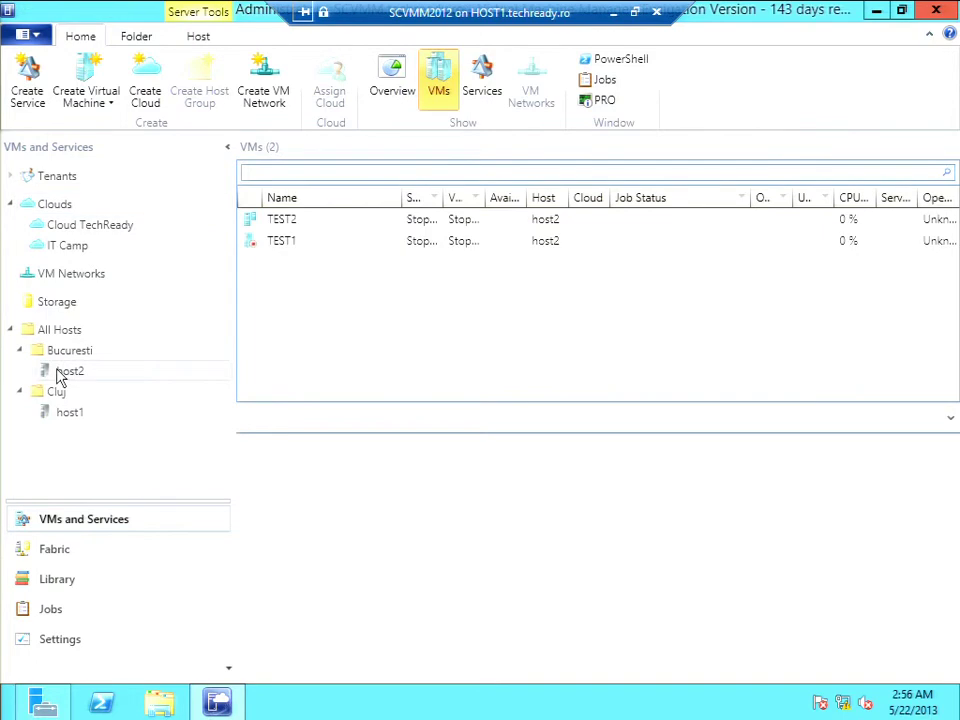
pyautogui.click(297, 223)
pyautogui.rightClick(298, 224)
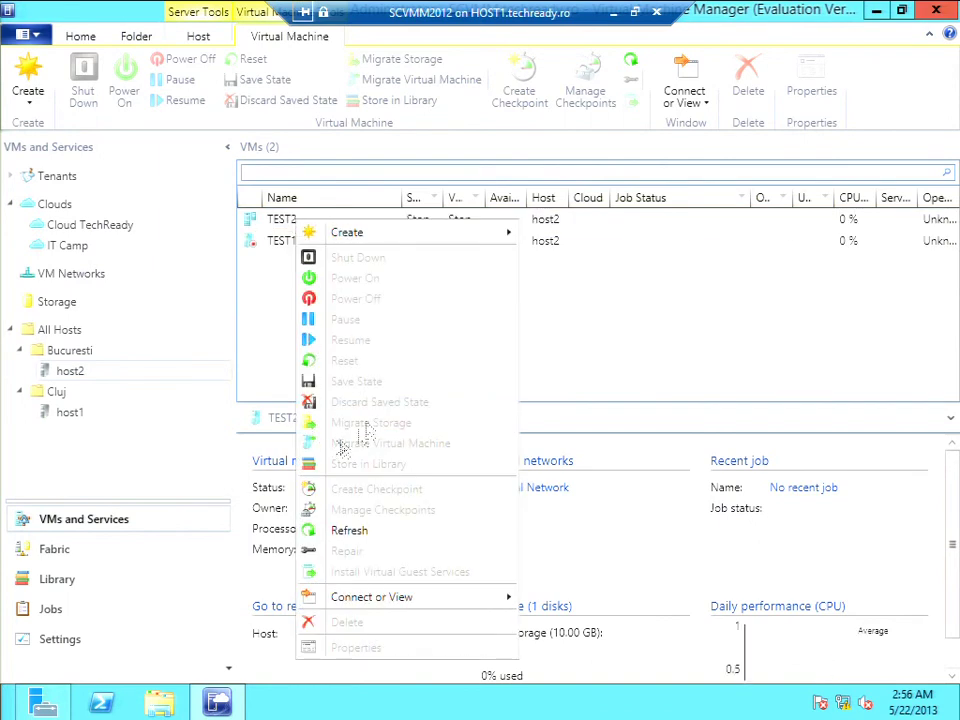
pyautogui.click(268, 228)
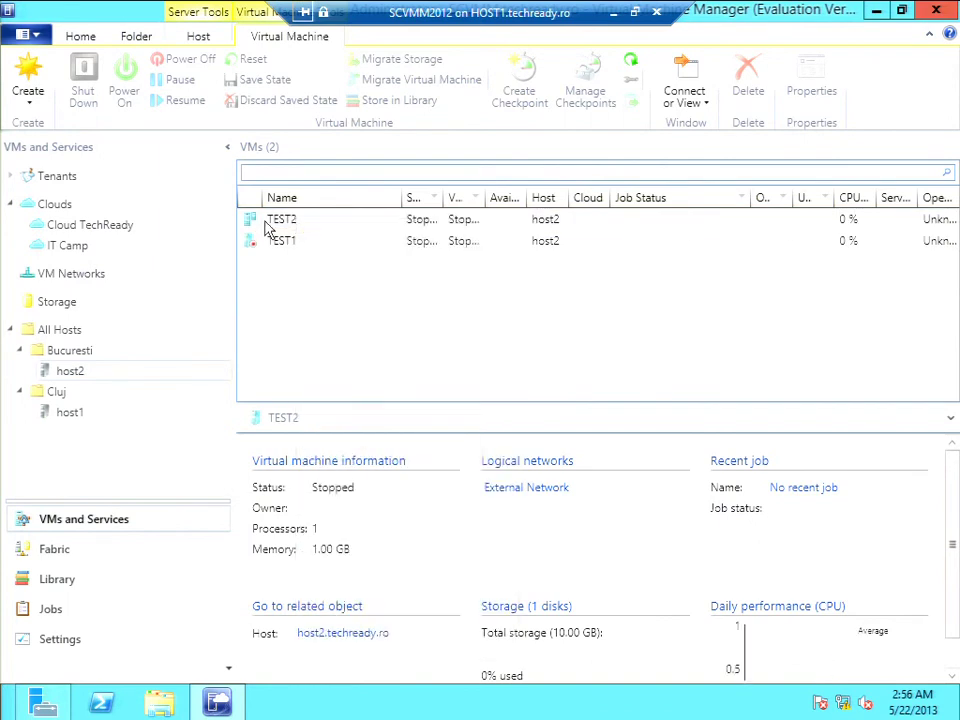
pyautogui.click(270, 222)
pyautogui.click(281, 248)
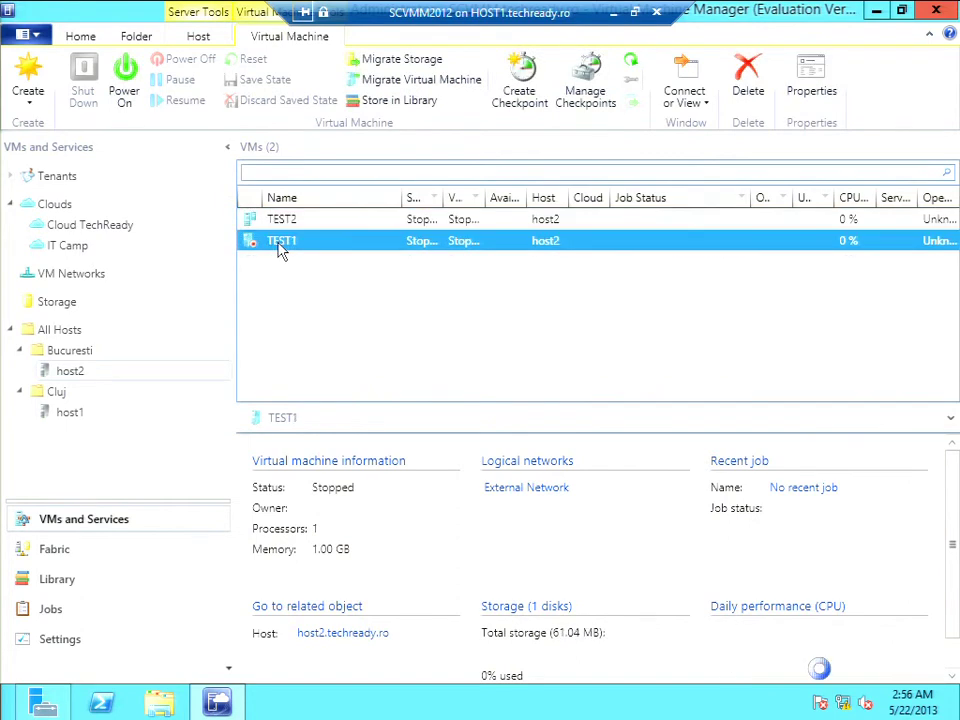
pyautogui.click(818, 78)
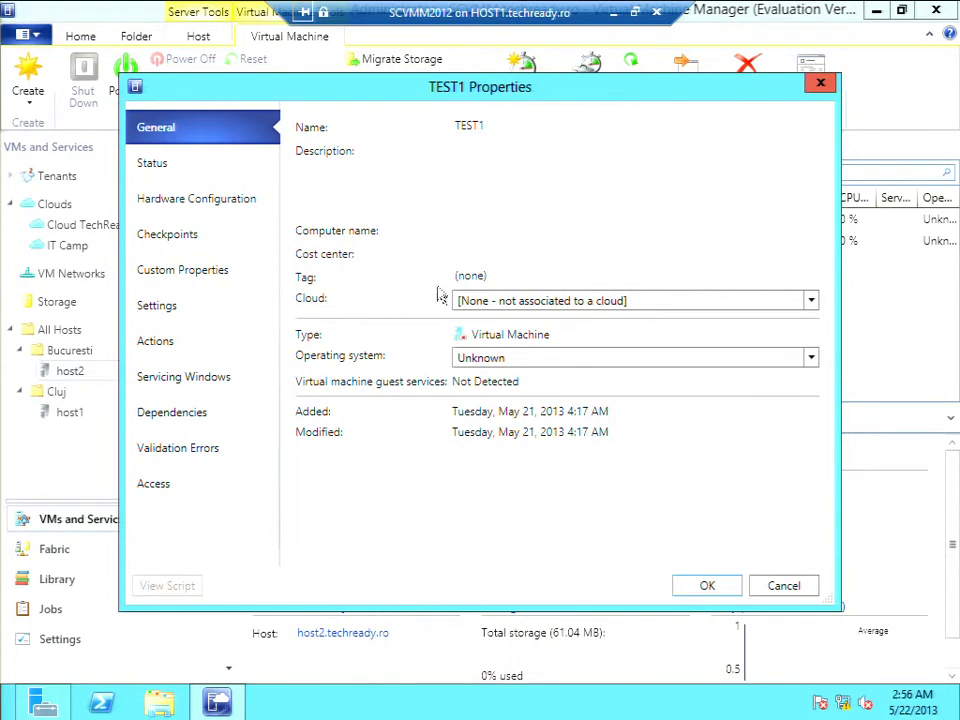
# Step: In TEST1's access settings, set the self-service owner to the domain user's account with the ITCampUsers role
pyautogui.click(172, 165)
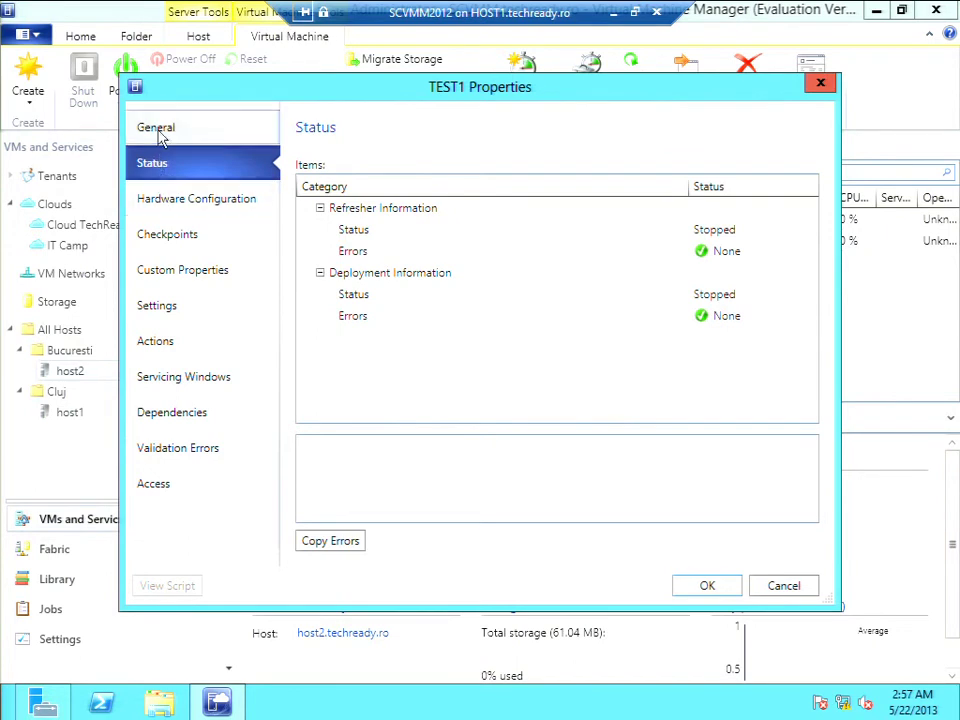
pyautogui.click(158, 132)
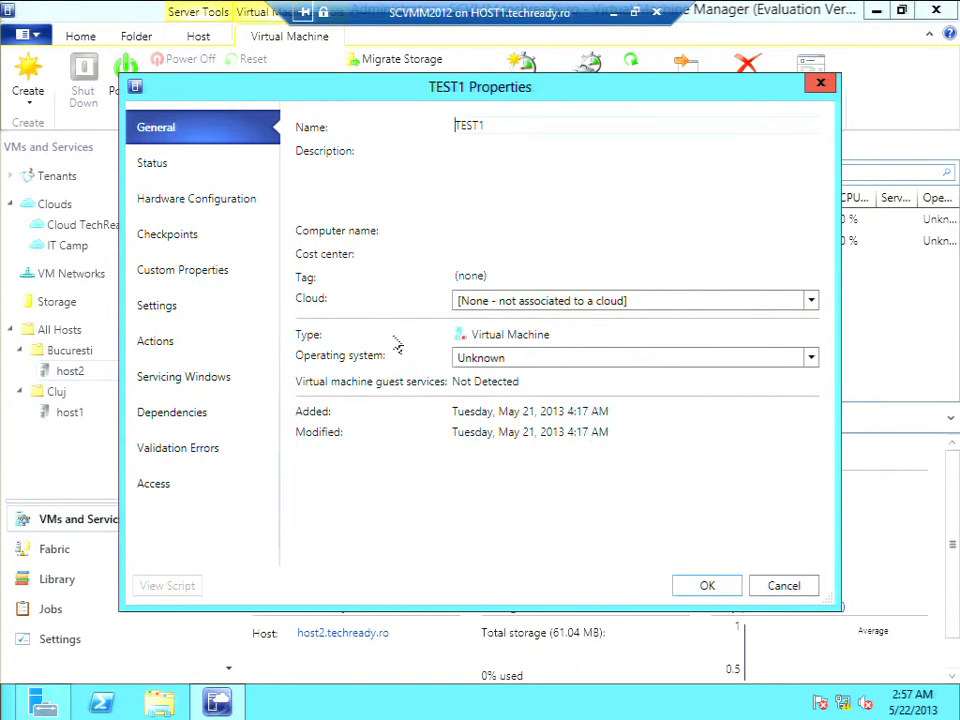
pyautogui.click(155, 487)
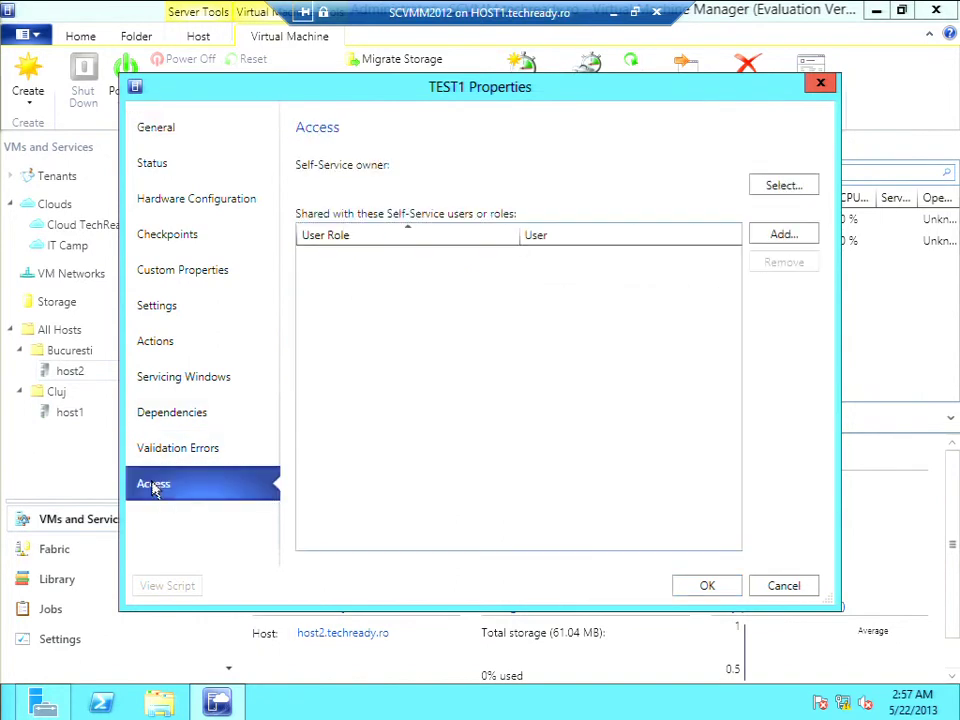
pyautogui.click(804, 187)
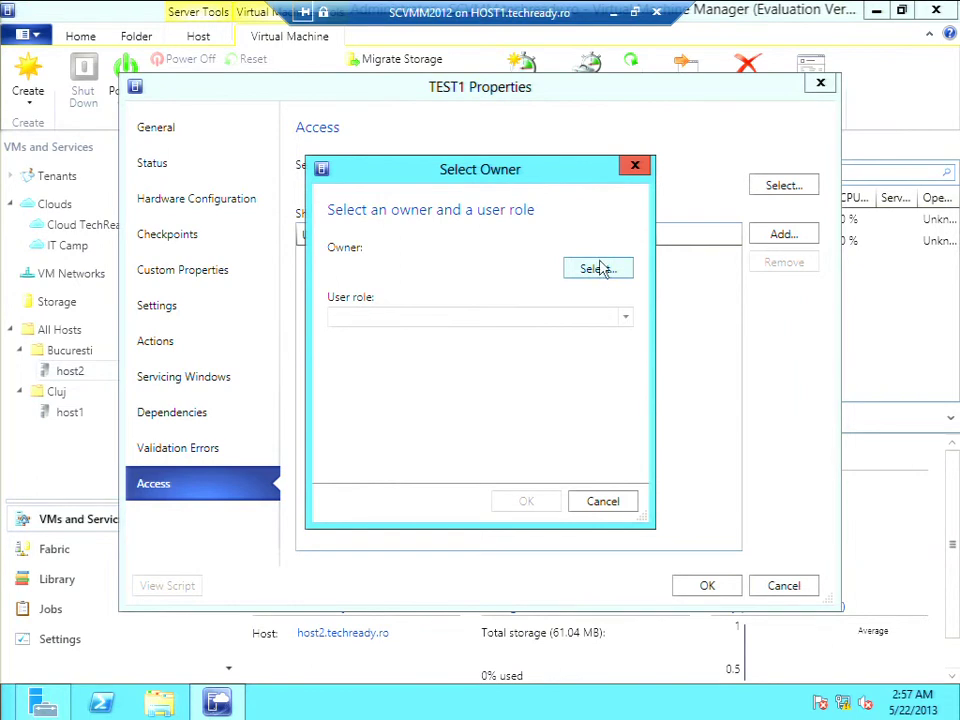
pyautogui.click(592, 269)
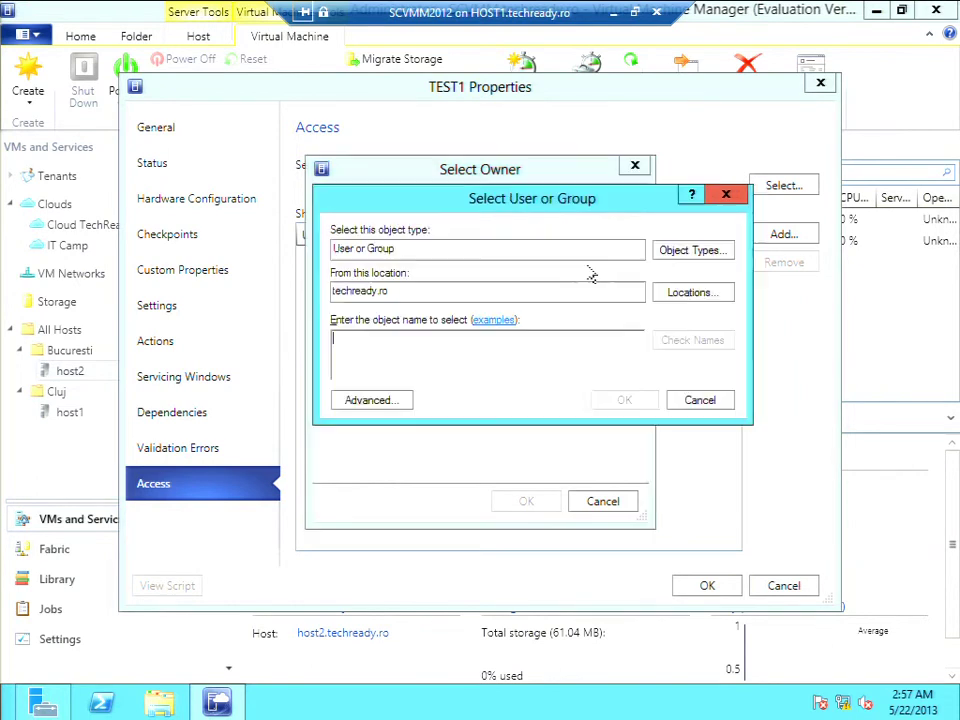
pyautogui.write('adr')
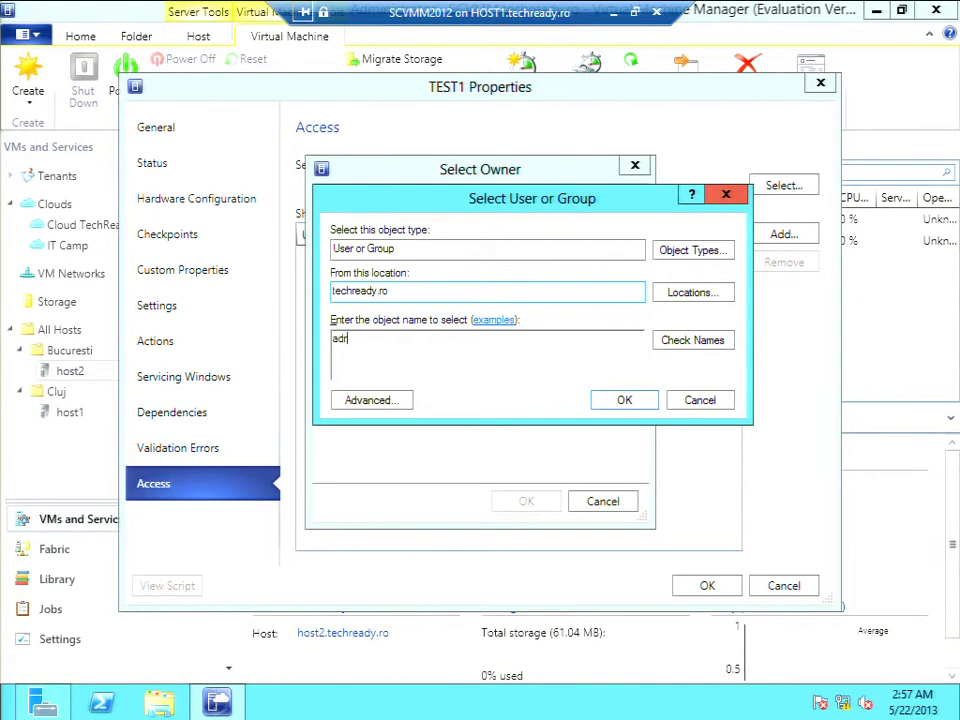
pyautogui.click(694, 340)
pyautogui.click(626, 400)
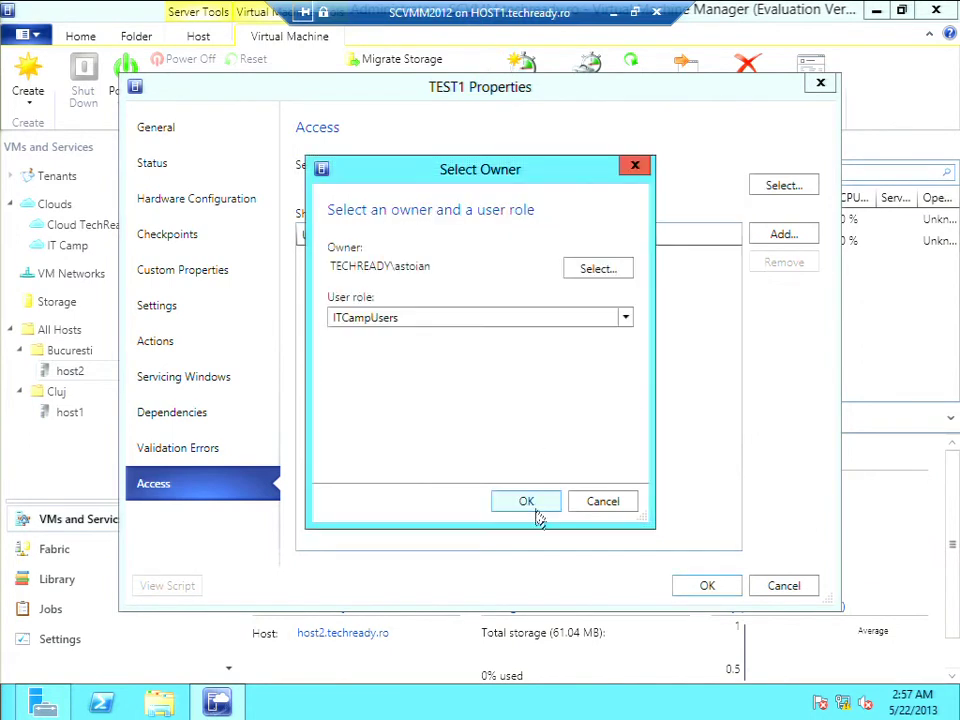
pyautogui.click(533, 511)
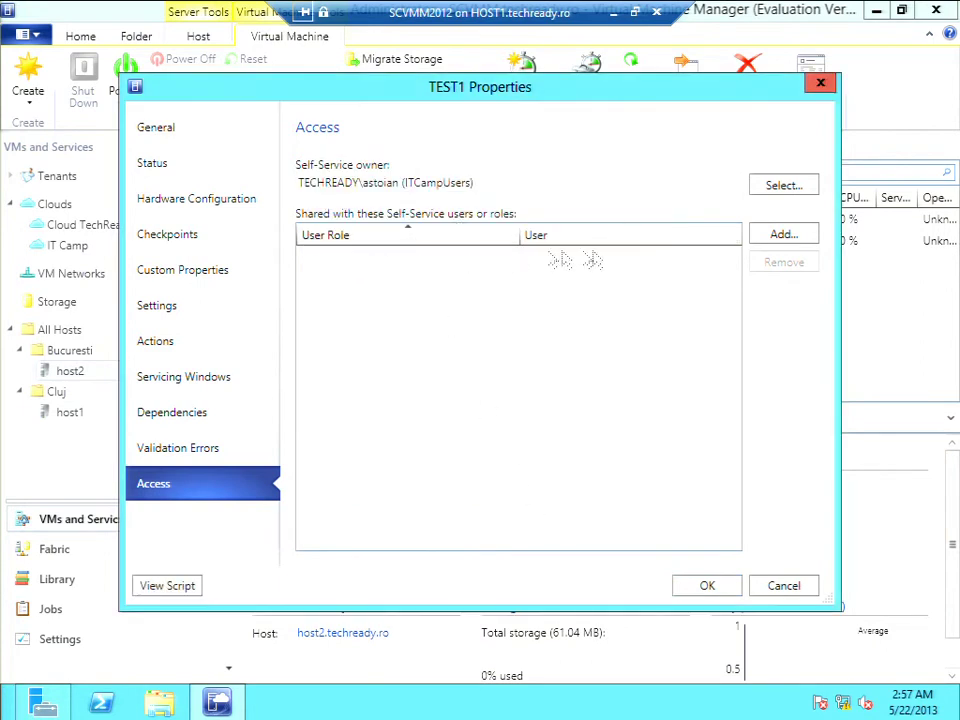
# Step: Try to share TEST1 with the domain Administrator account under the ITCampUsers role and apply the access settings
pyautogui.click(783, 234)
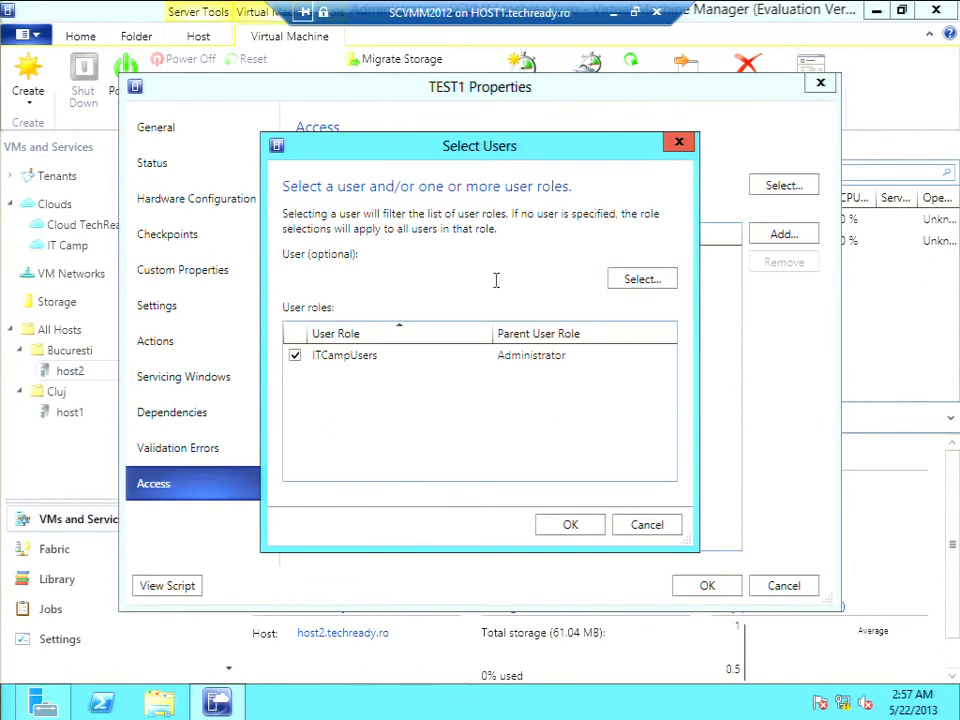
pyautogui.click(640, 282)
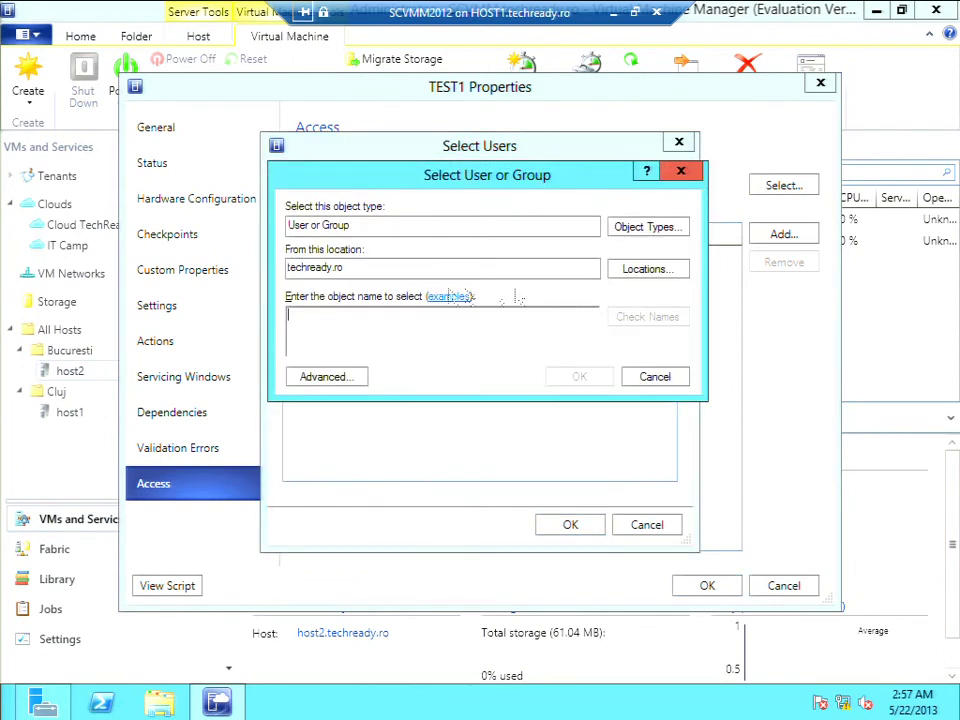
pyautogui.write('administrat')
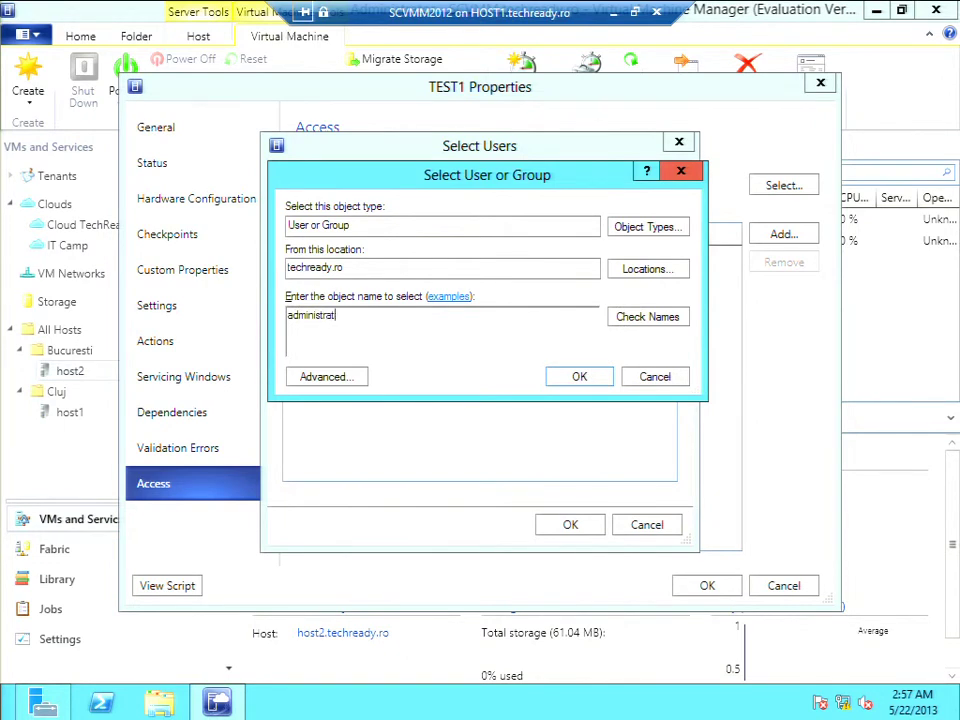
pyautogui.write('or')
pyautogui.click(640, 318)
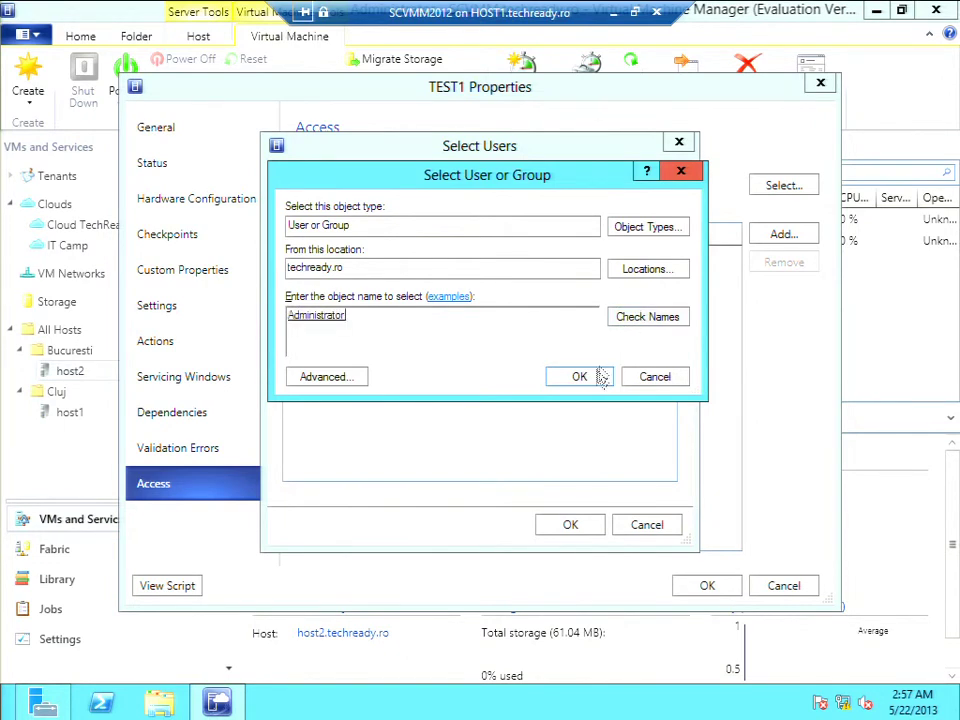
pyautogui.click(579, 376)
pyautogui.click(570, 526)
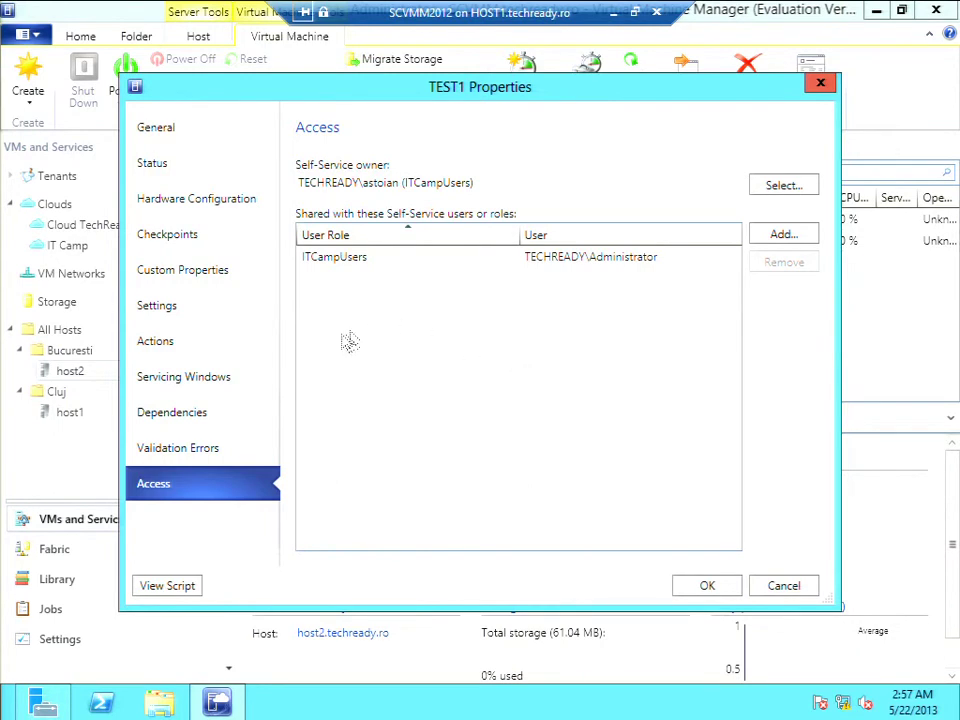
pyautogui.click(706, 587)
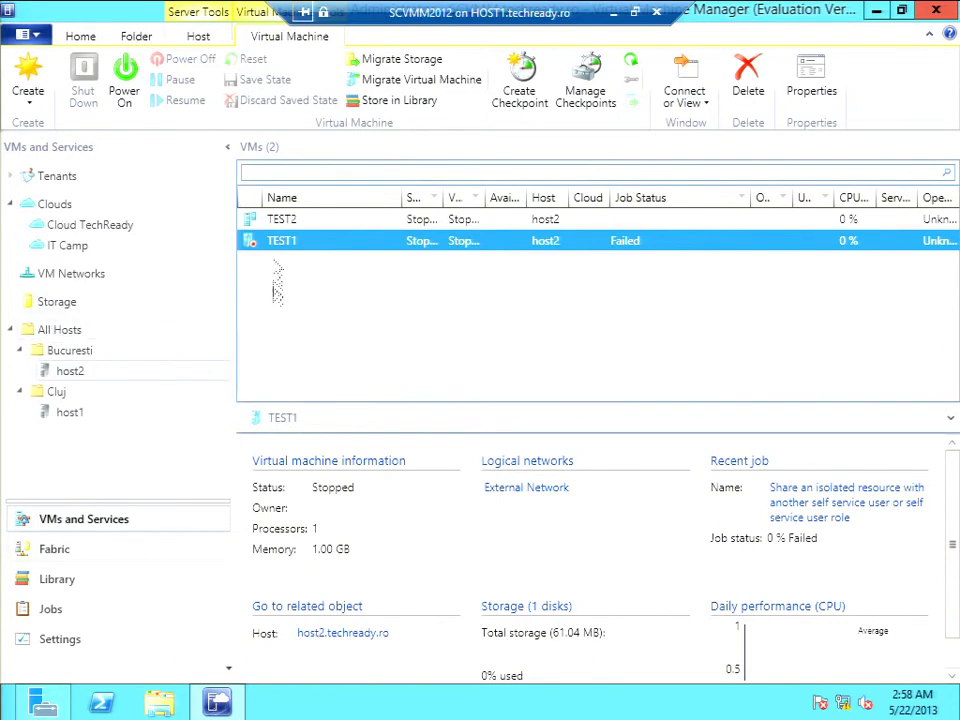
# Step: Reopen TEST1's access settings and check which user roles can be selected for sharing, without adding any
pyautogui.rightClick(284, 244)
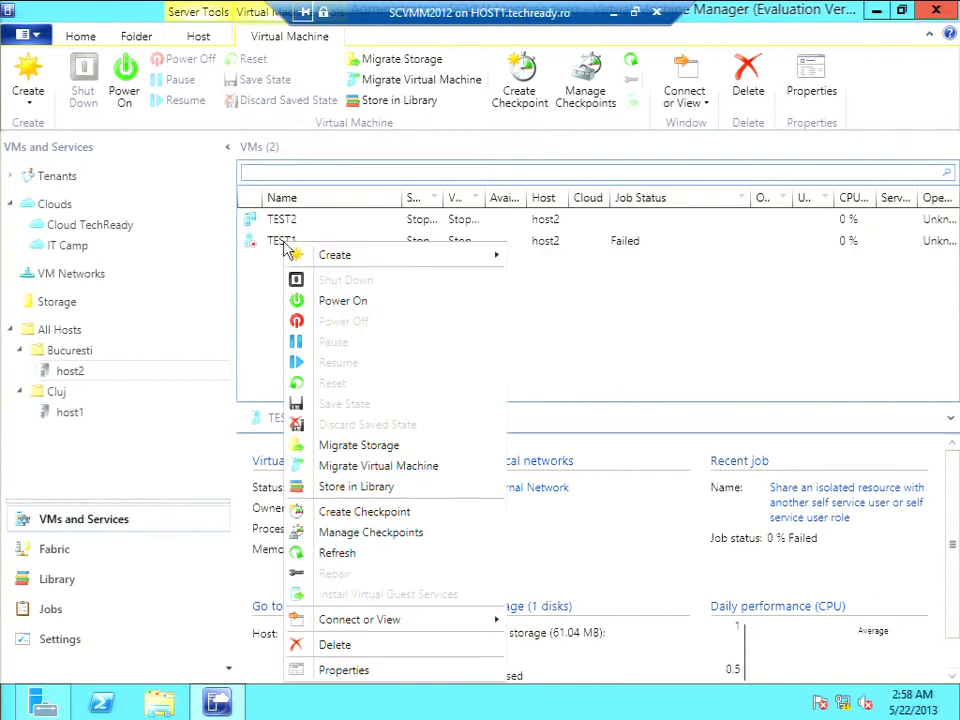
pyautogui.click(344, 670)
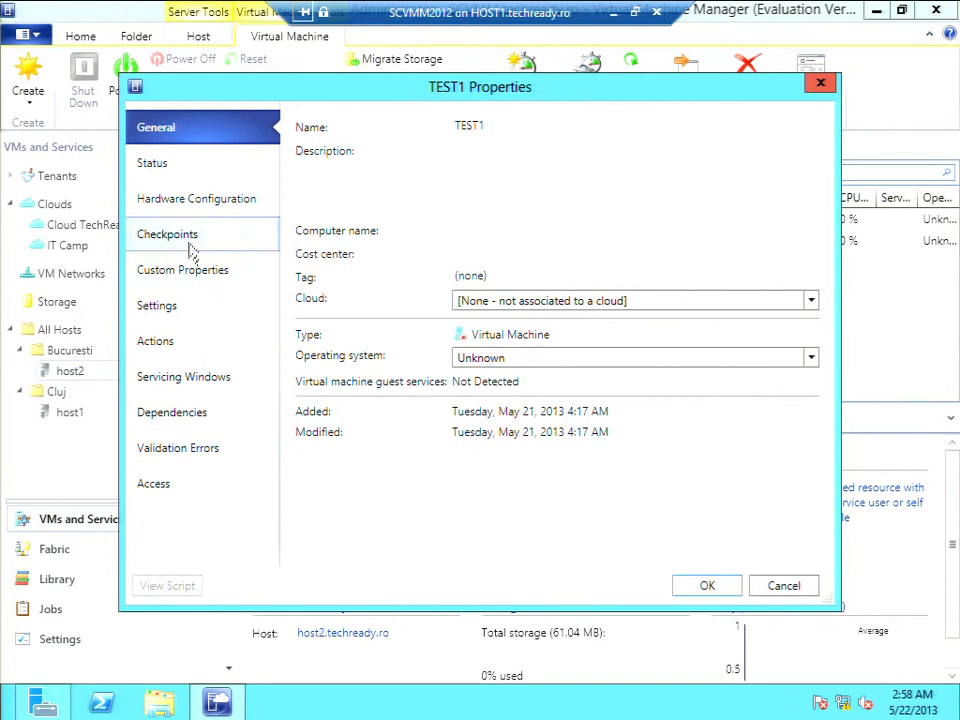
pyautogui.click(143, 488)
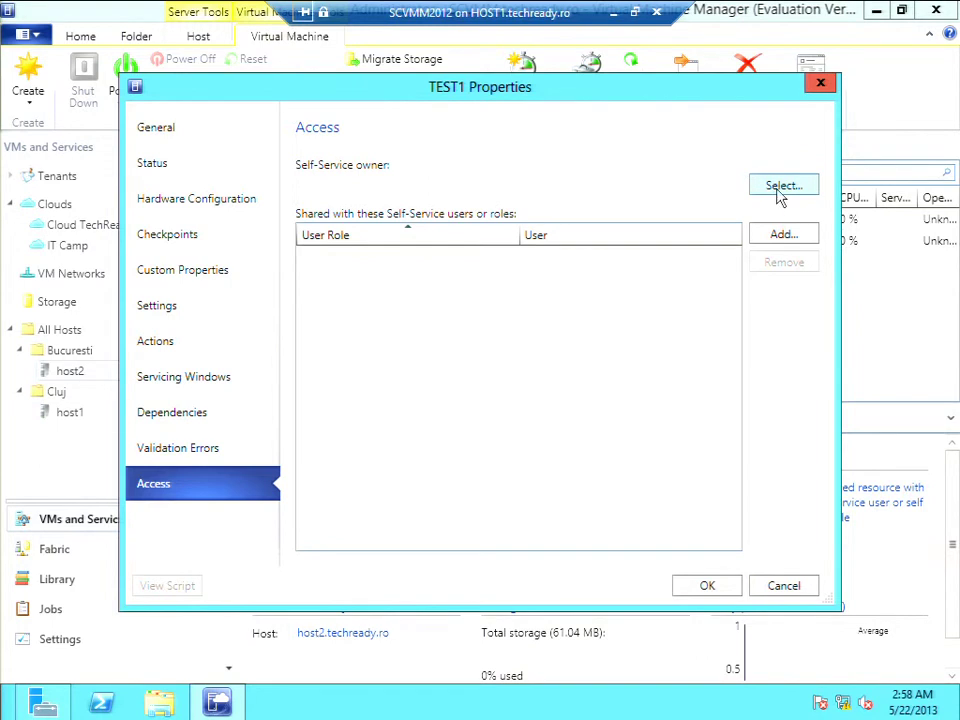
pyautogui.click(784, 236)
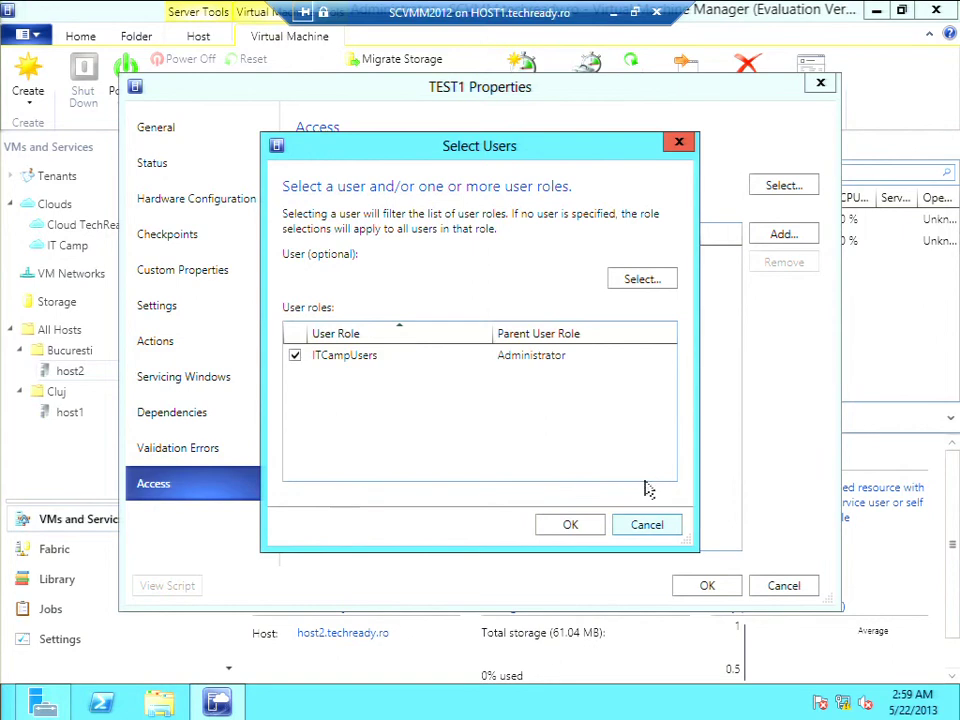
pyautogui.click(652, 523)
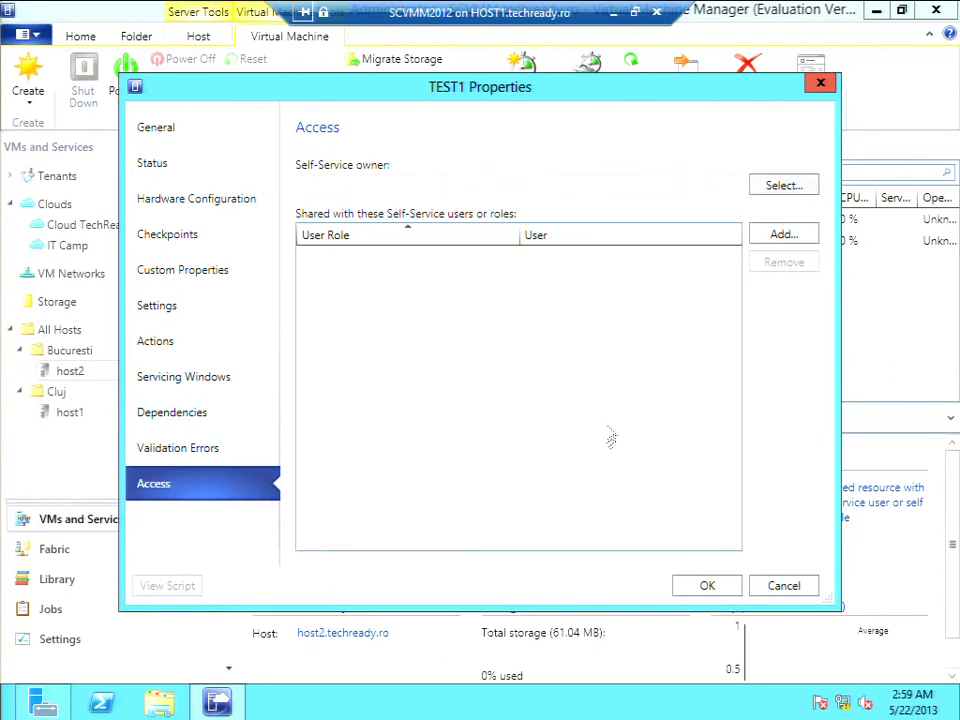
# Step: Set TEST1's self-service owner again to the domain user's account with the ITCampUsers role
pyautogui.click(770, 186)
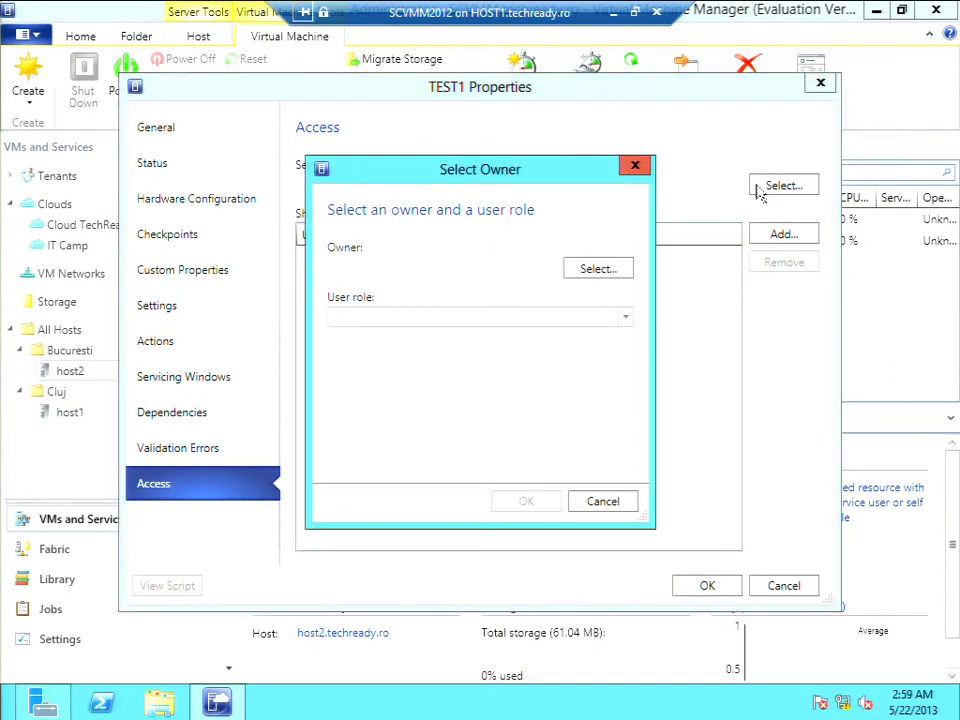
pyautogui.click(583, 273)
pyautogui.write('adrianst')
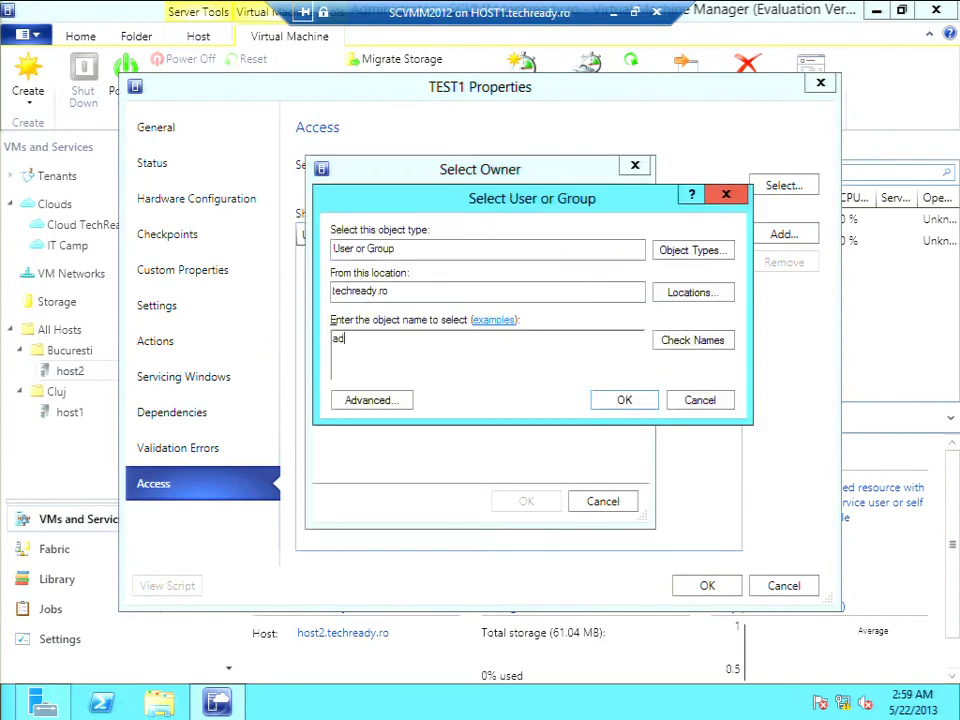
pyautogui.press('BackSpace')
pyautogui.press('BackSpace')
pyautogui.click(690, 340)
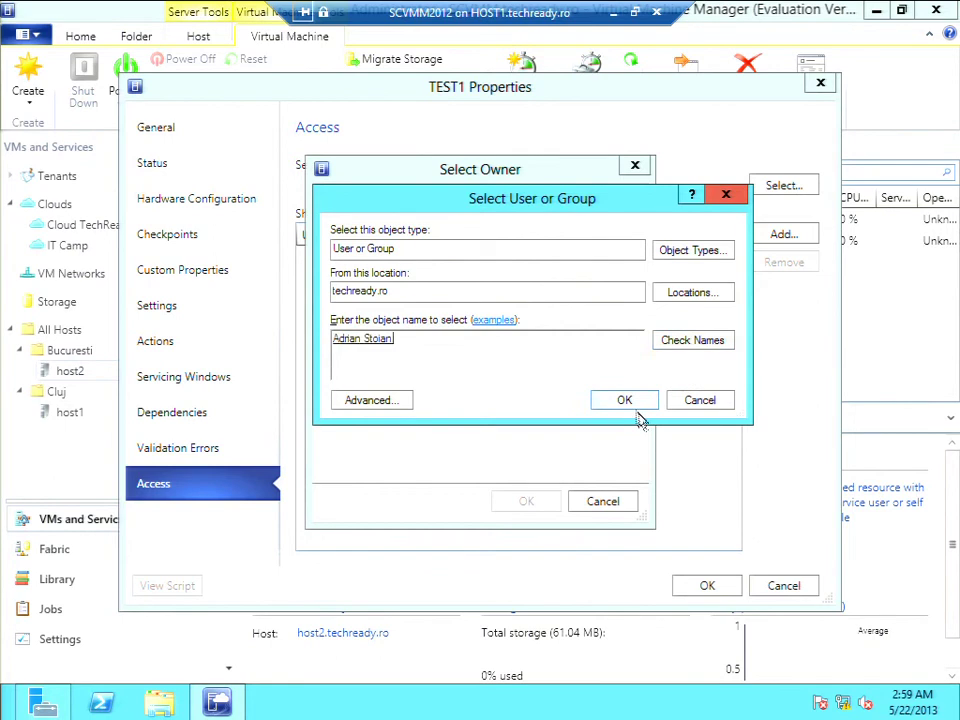
pyautogui.click(624, 399)
pyautogui.click(625, 318)
pyautogui.click(626, 325)
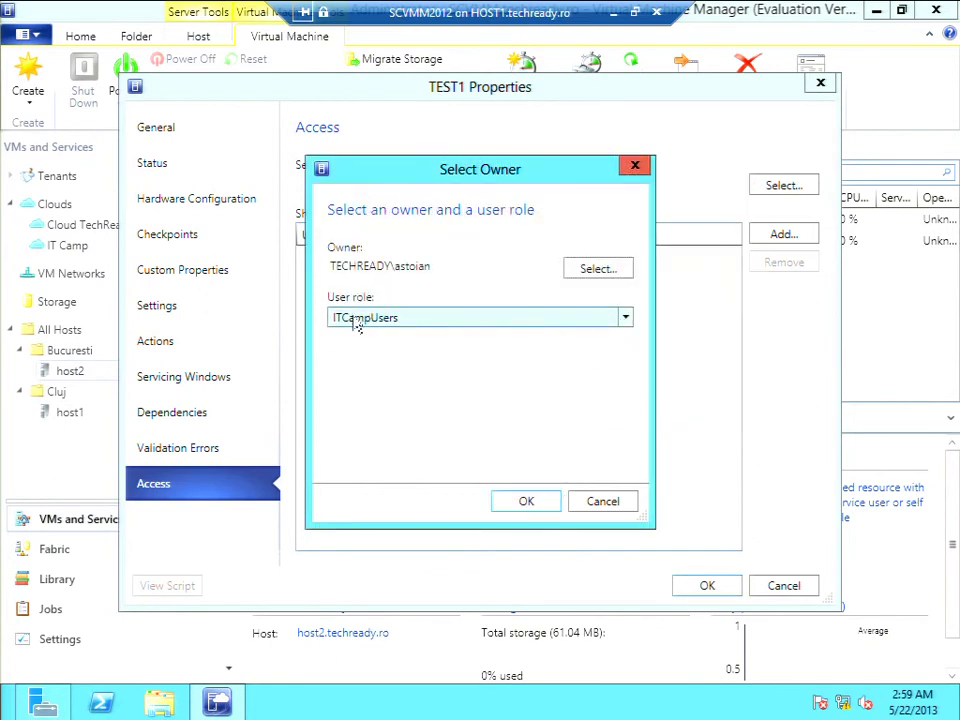
pyautogui.click(524, 503)
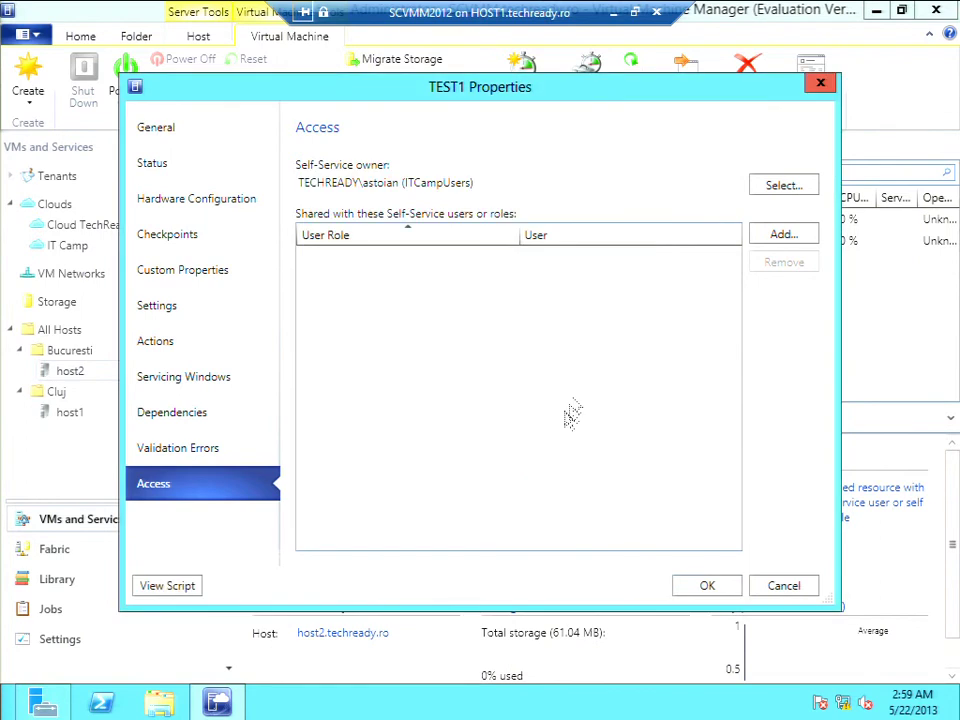
# Step: Try to share TEST1 with the owner's own domain account under ITCampUsers, and close the properties discarding the unapplied changes
pyautogui.click(785, 237)
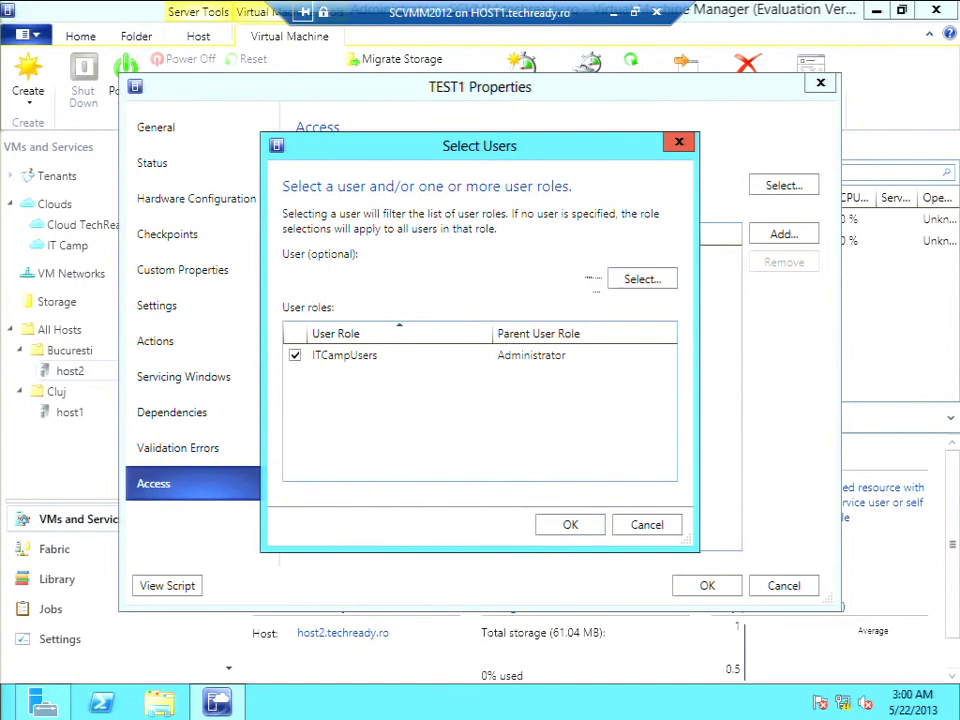
pyautogui.click(640, 279)
pyautogui.write('adr')
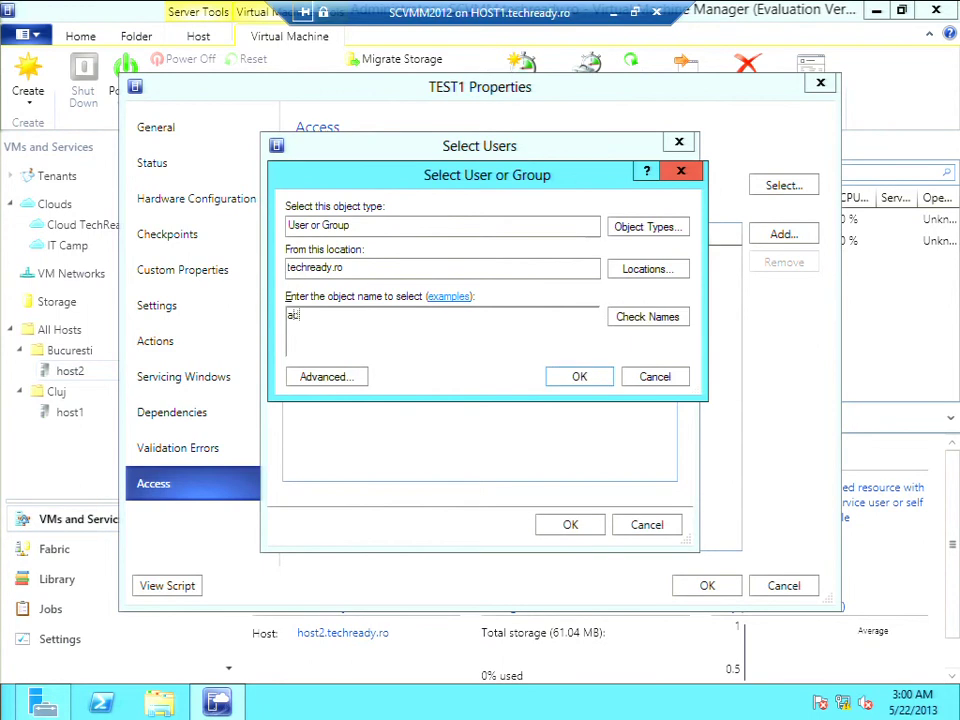
pyautogui.click(650, 320)
pyautogui.click(579, 376)
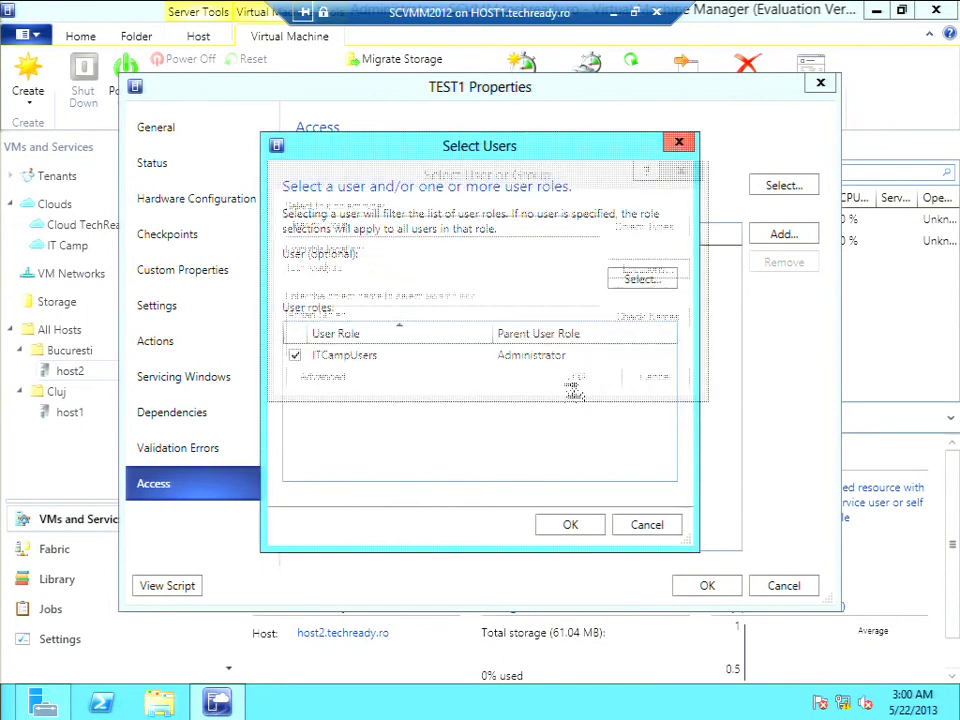
pyautogui.click(584, 532)
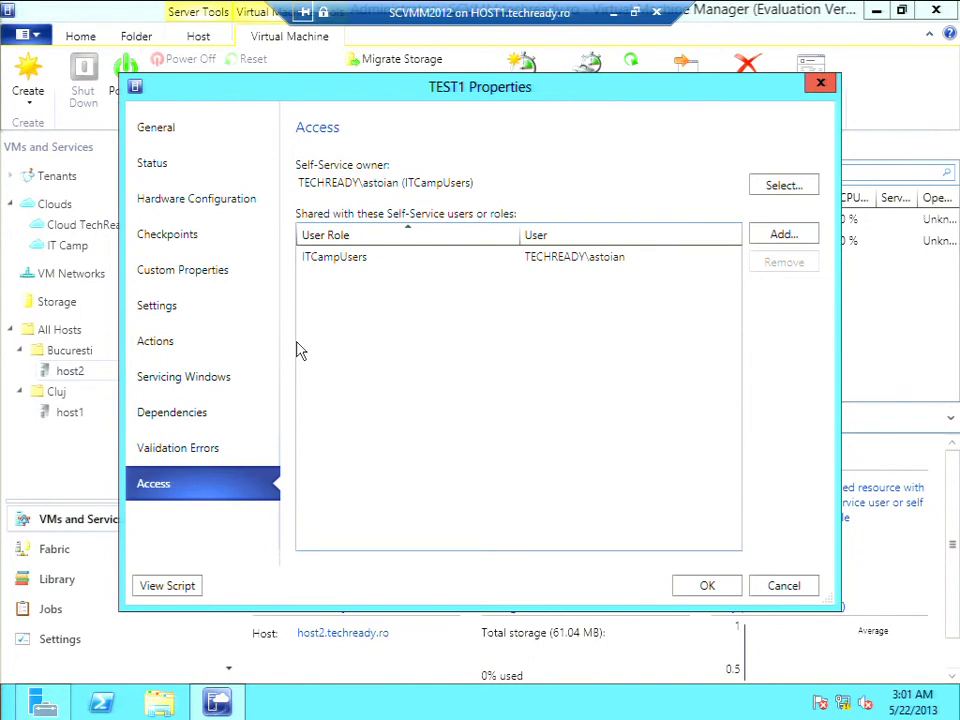
pyautogui.click(711, 585)
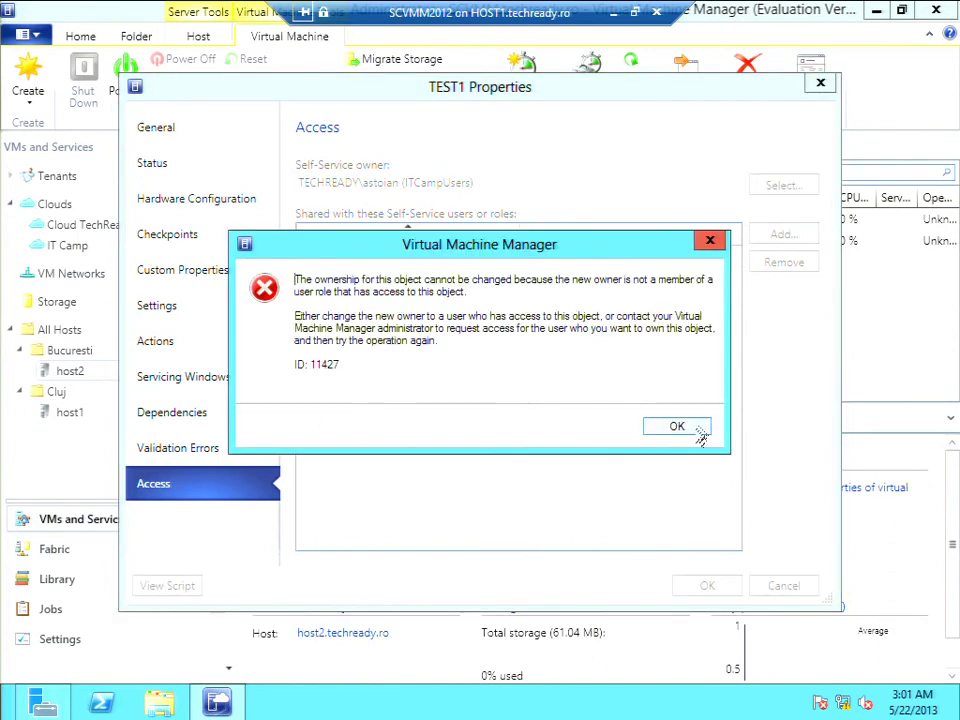
pyautogui.click(697, 433)
pyautogui.click(820, 83)
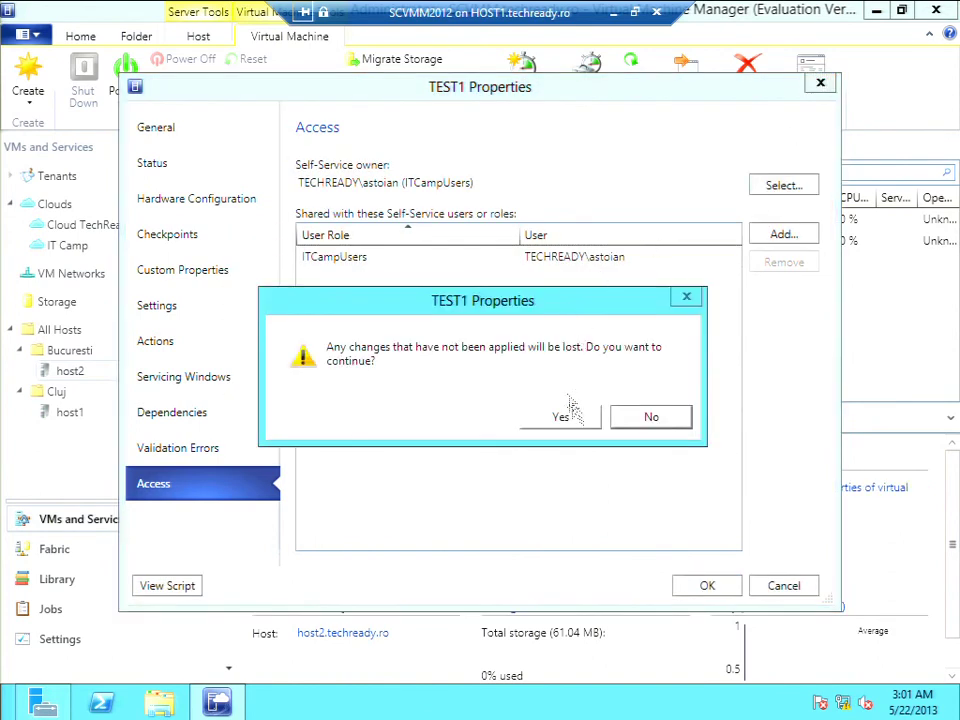
pyautogui.click(560, 356)
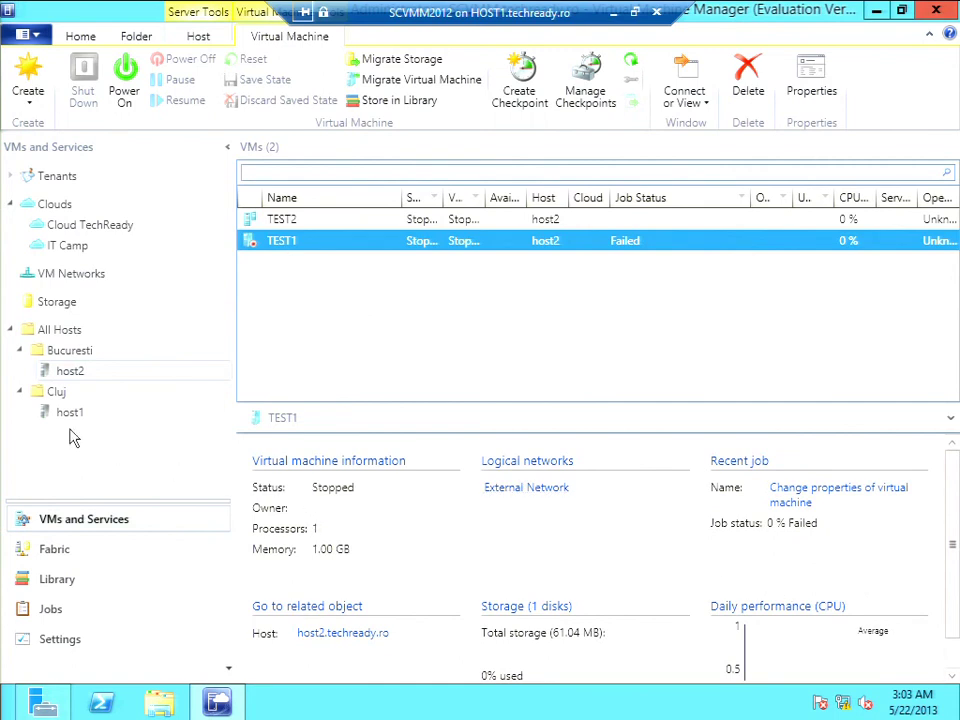
# Step: Remove the IT Camp cloud from the scope of the ITCampUsers role and save the role's properties
pyautogui.click(78, 642)
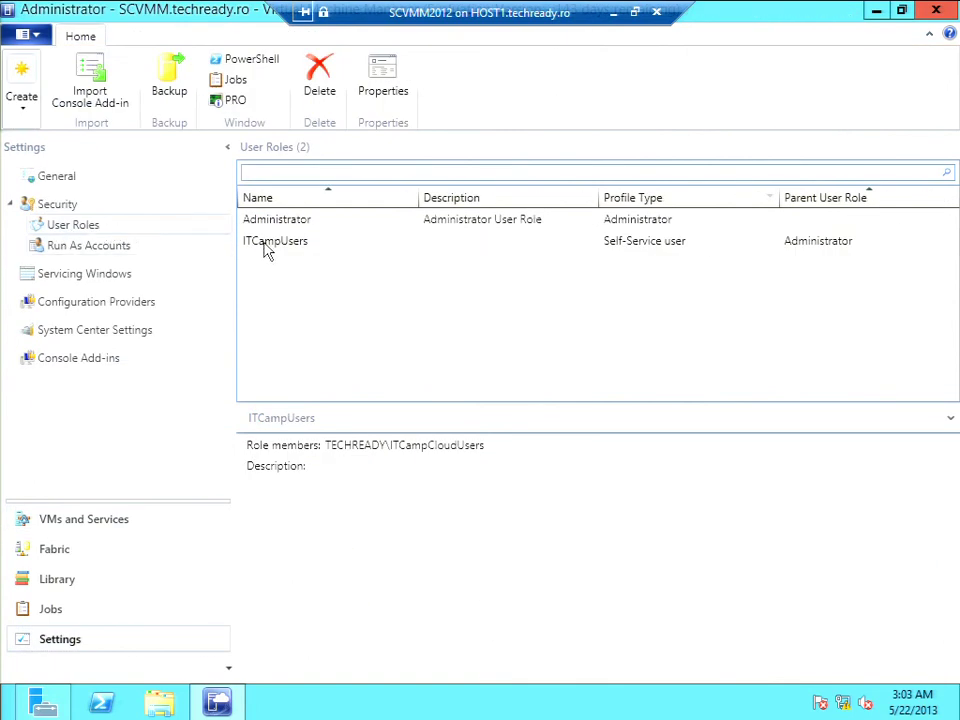
pyautogui.rightClick(265, 250)
pyautogui.click(305, 282)
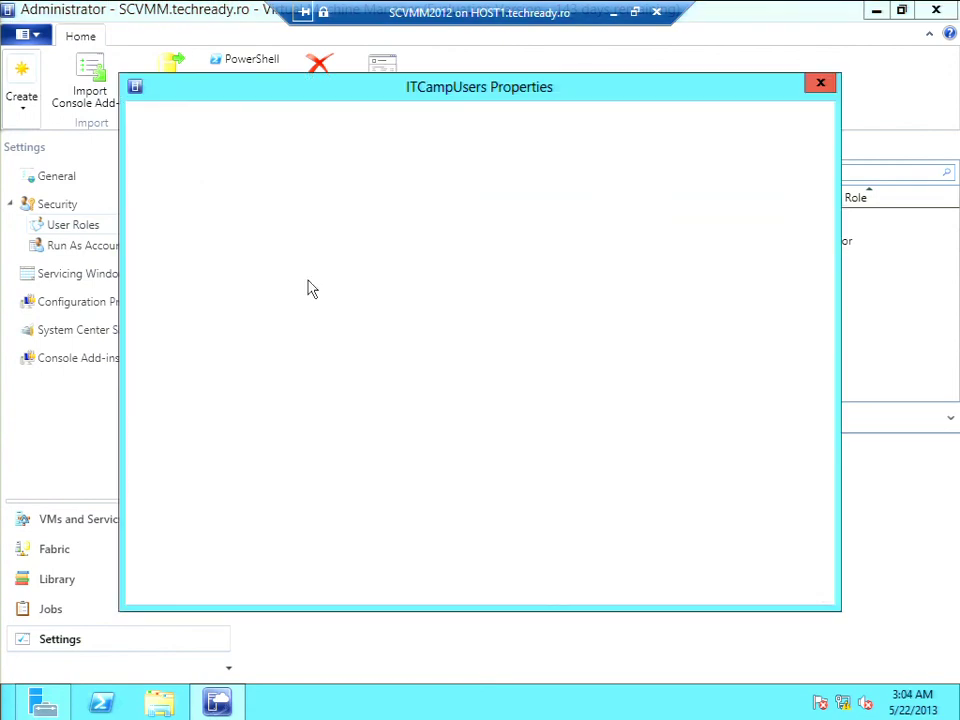
pyautogui.click(155, 344)
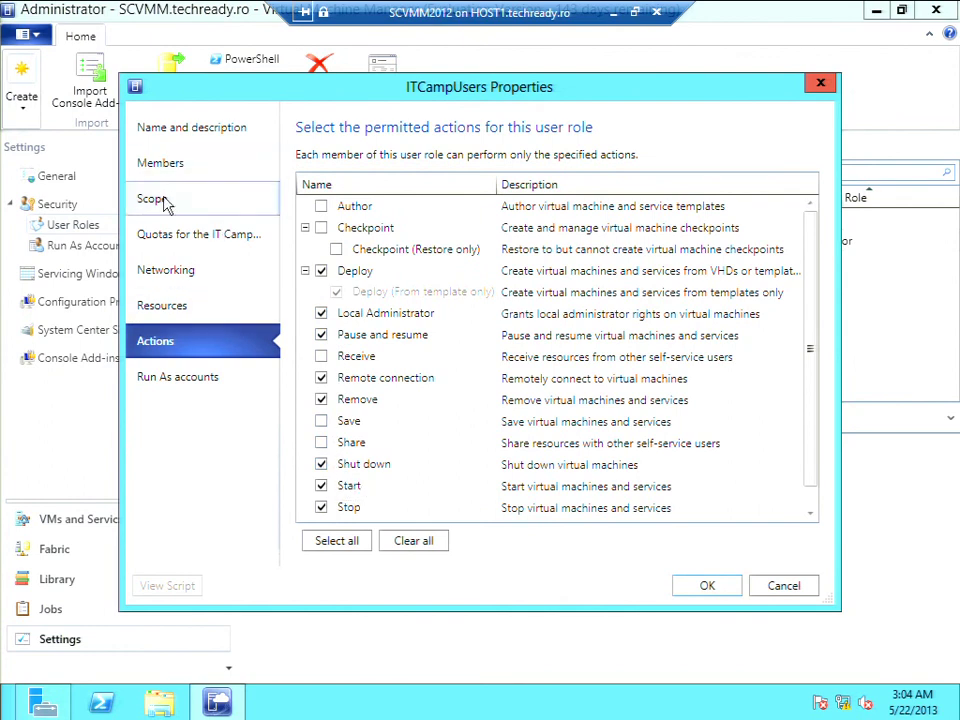
pyautogui.click(152, 199)
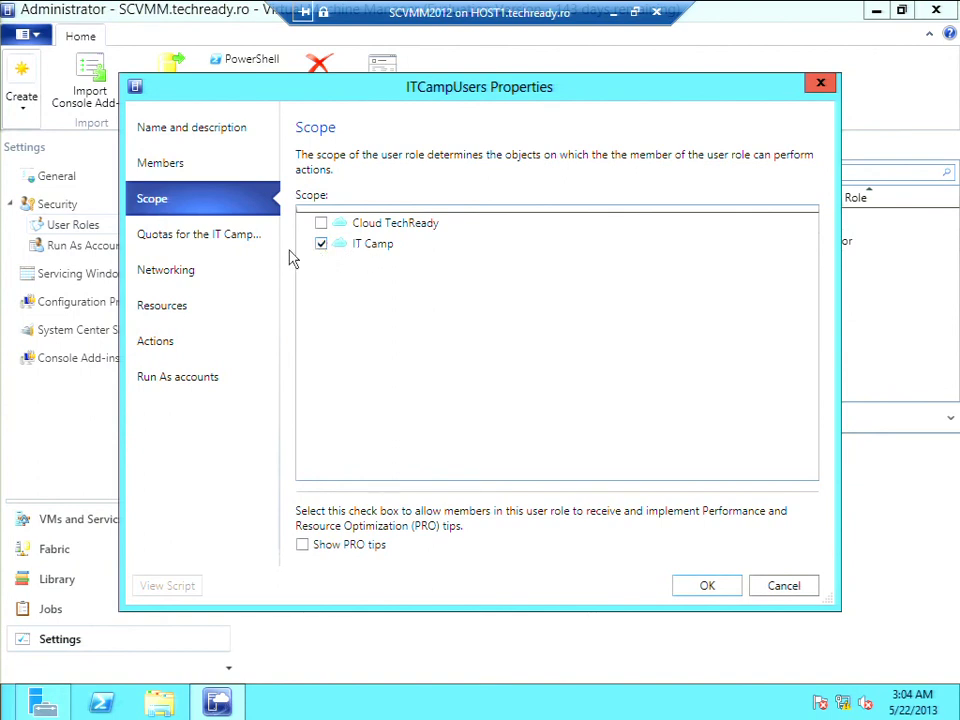
pyautogui.click(321, 244)
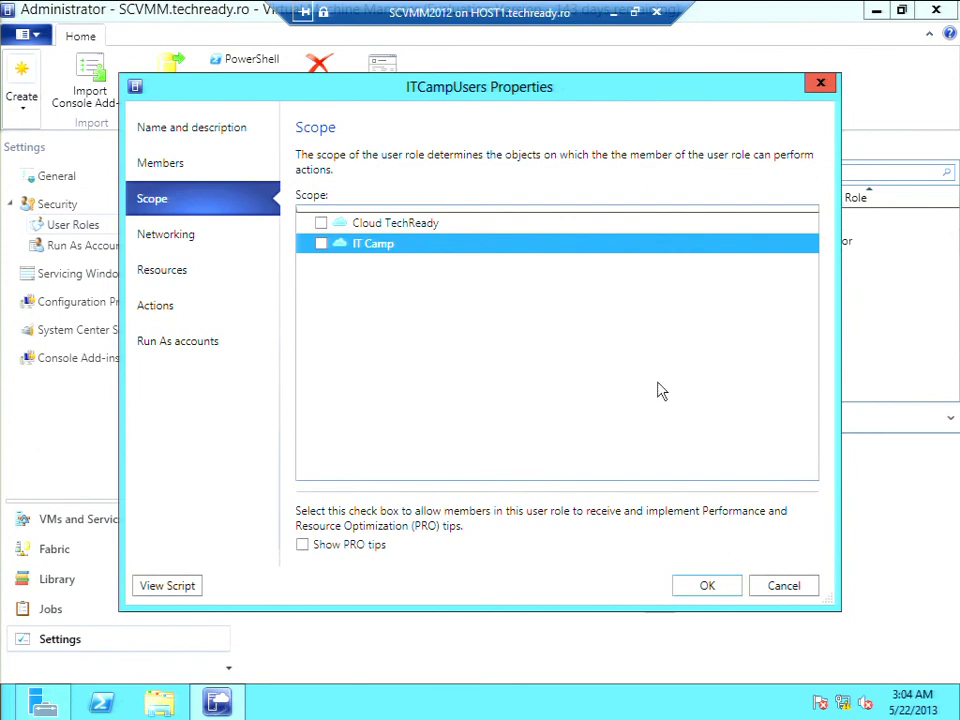
pyautogui.click(702, 584)
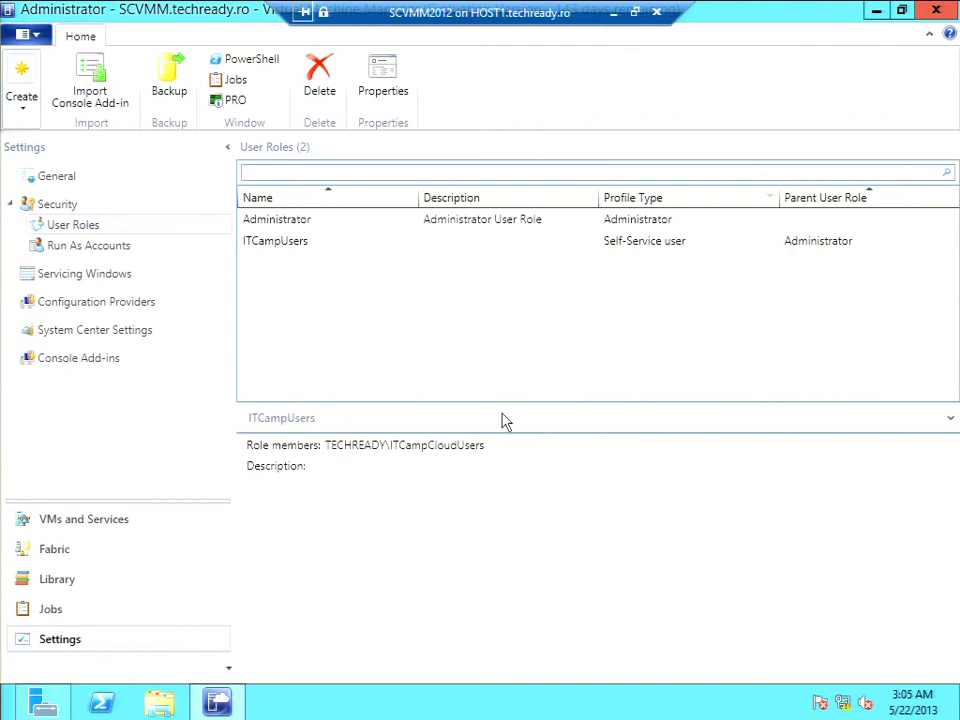
pyautogui.click(614, 11)
pyautogui.click(88, 88)
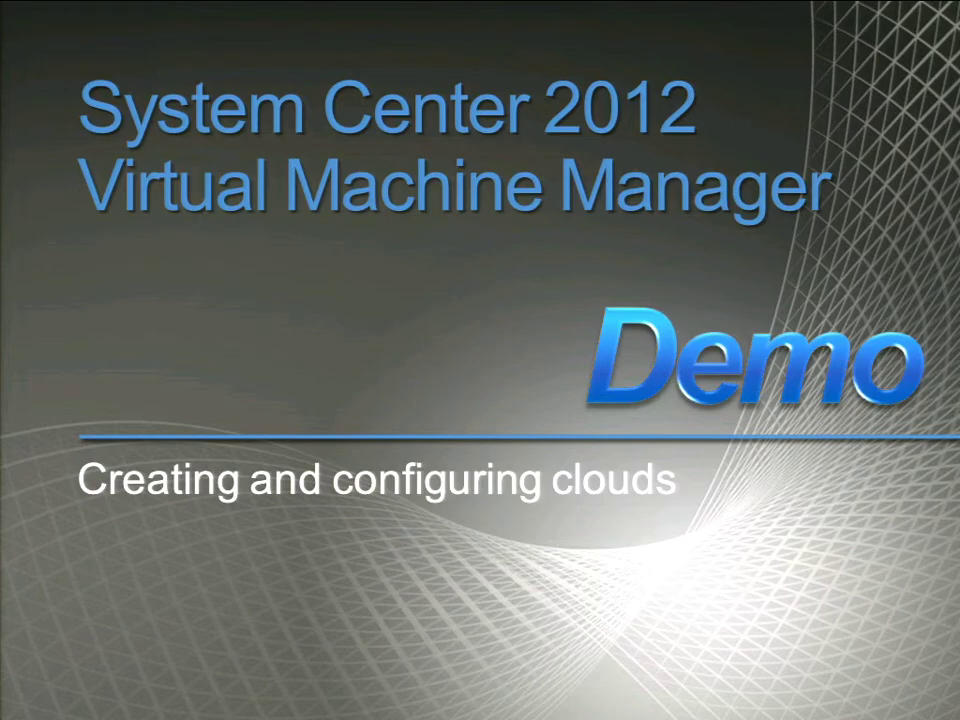
pyautogui.press('Right')
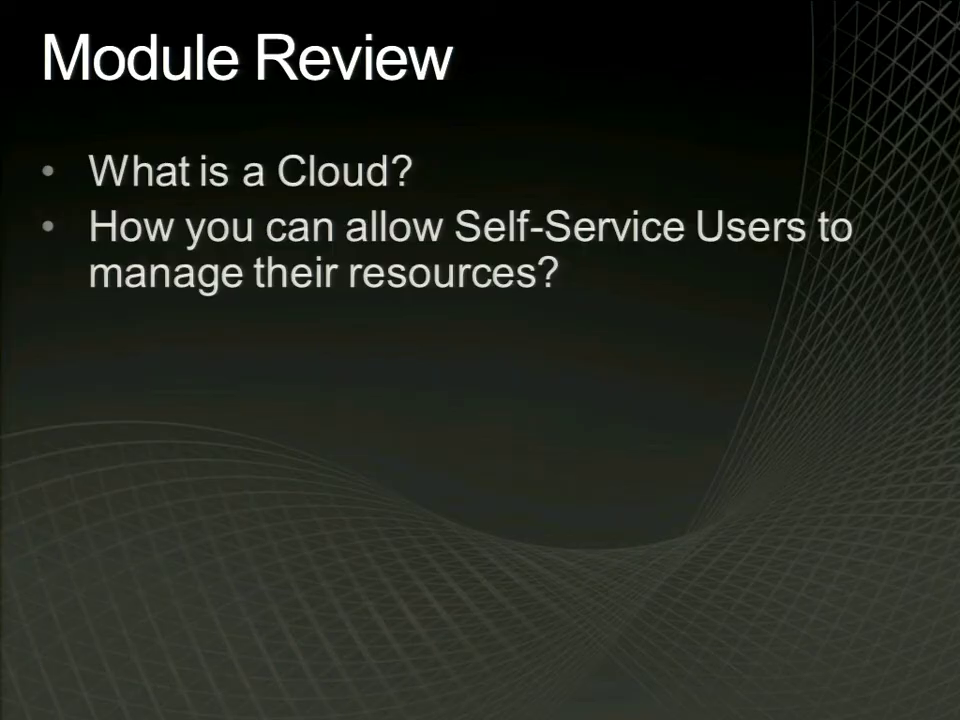